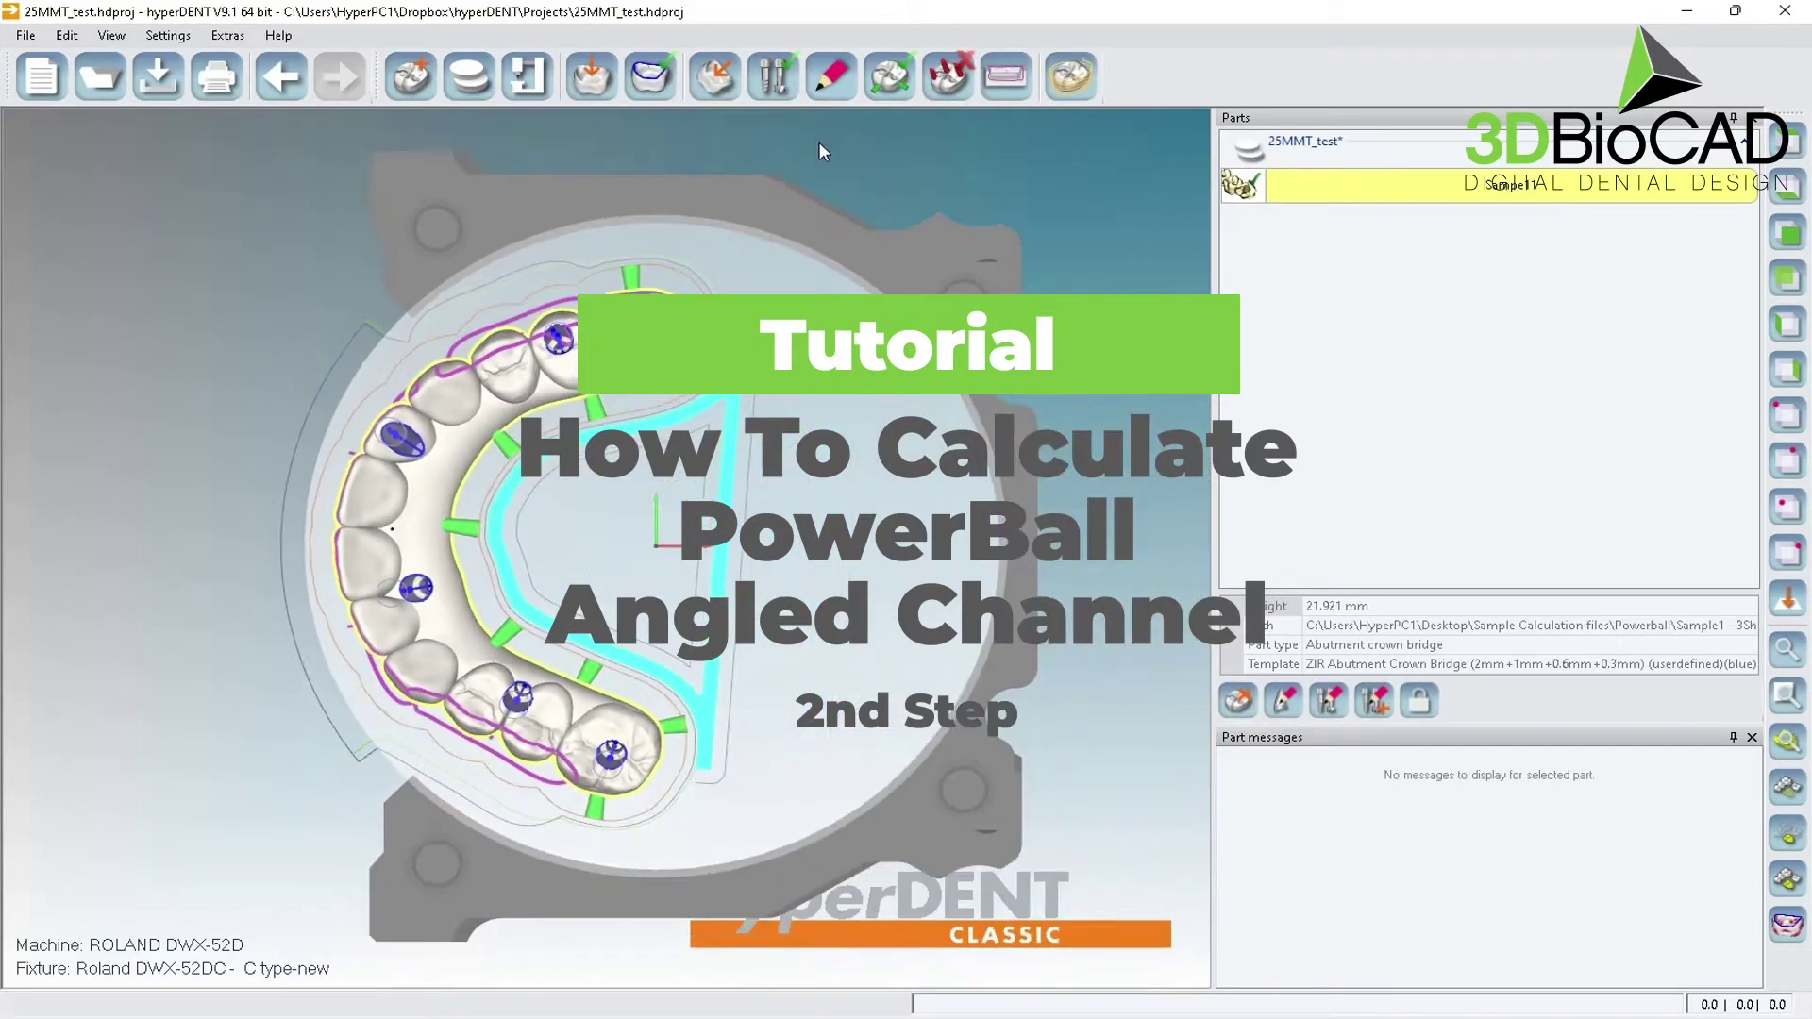
- Apply the ZIR Abutment Crown Bridge (2mm+1mm+0.6mm+0.3mm) [JA Powerball] template profile to the bridge part
click(774, 75)
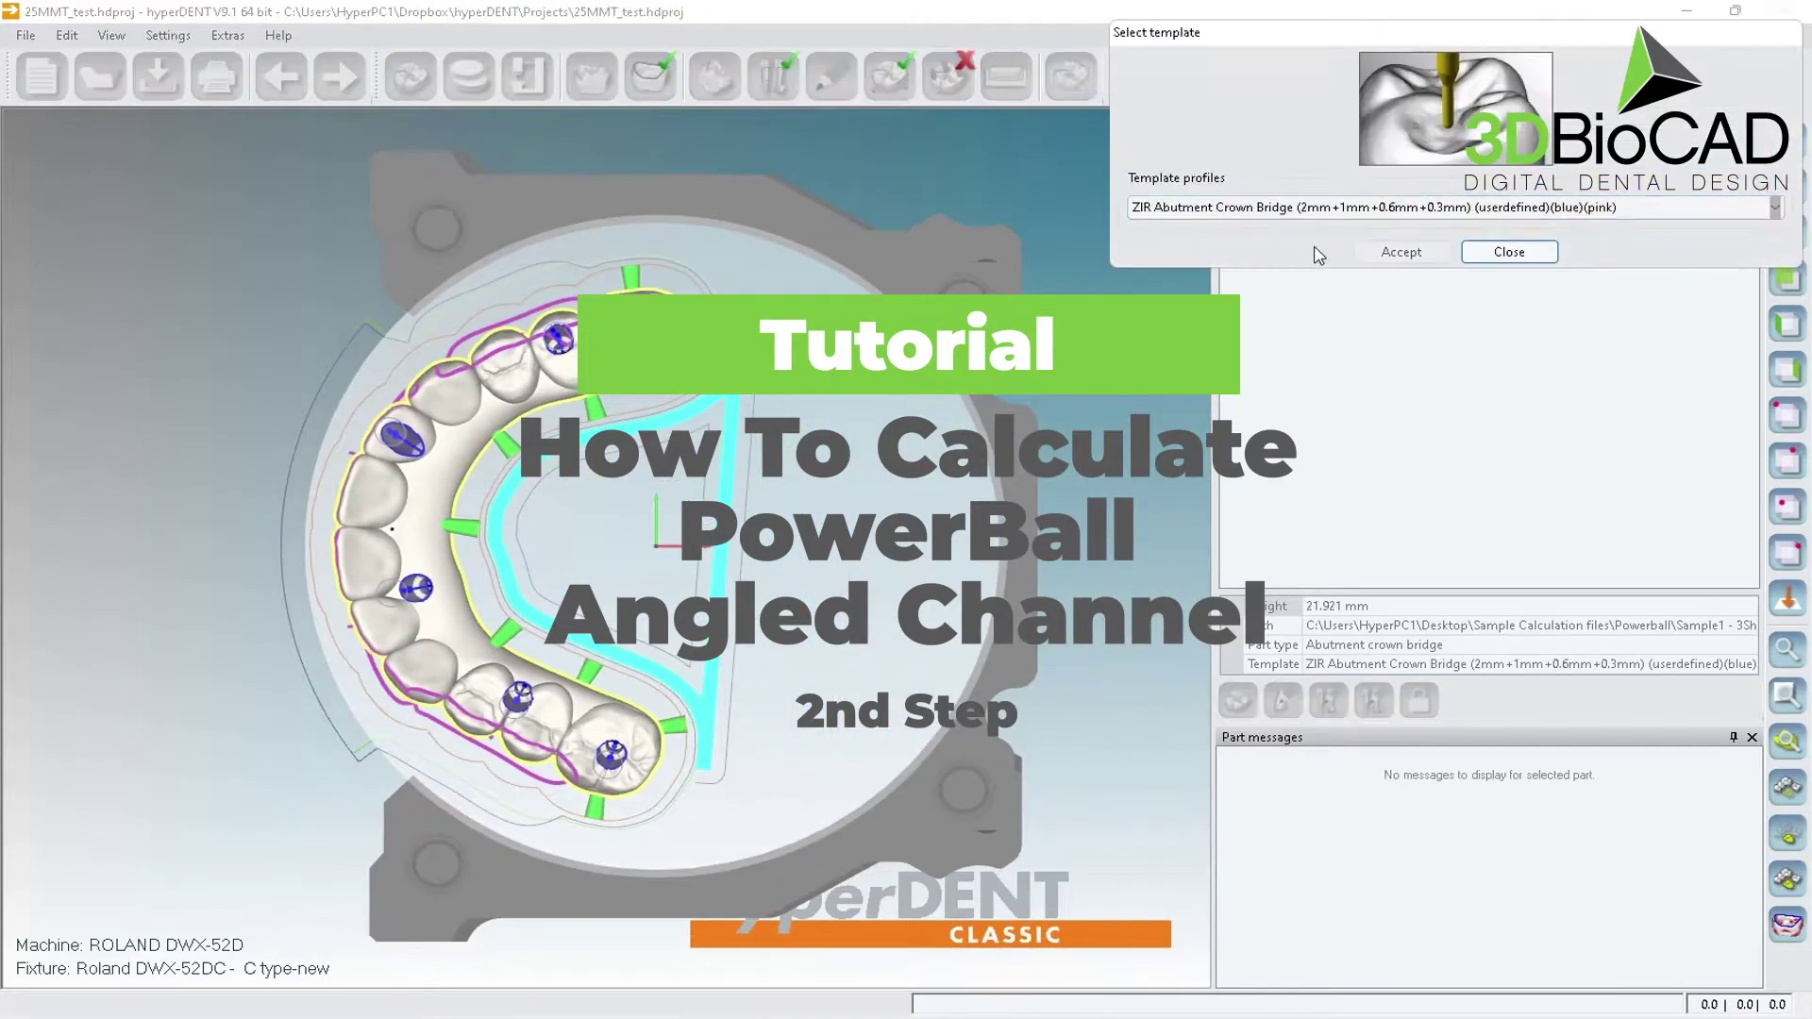
click(1336, 207)
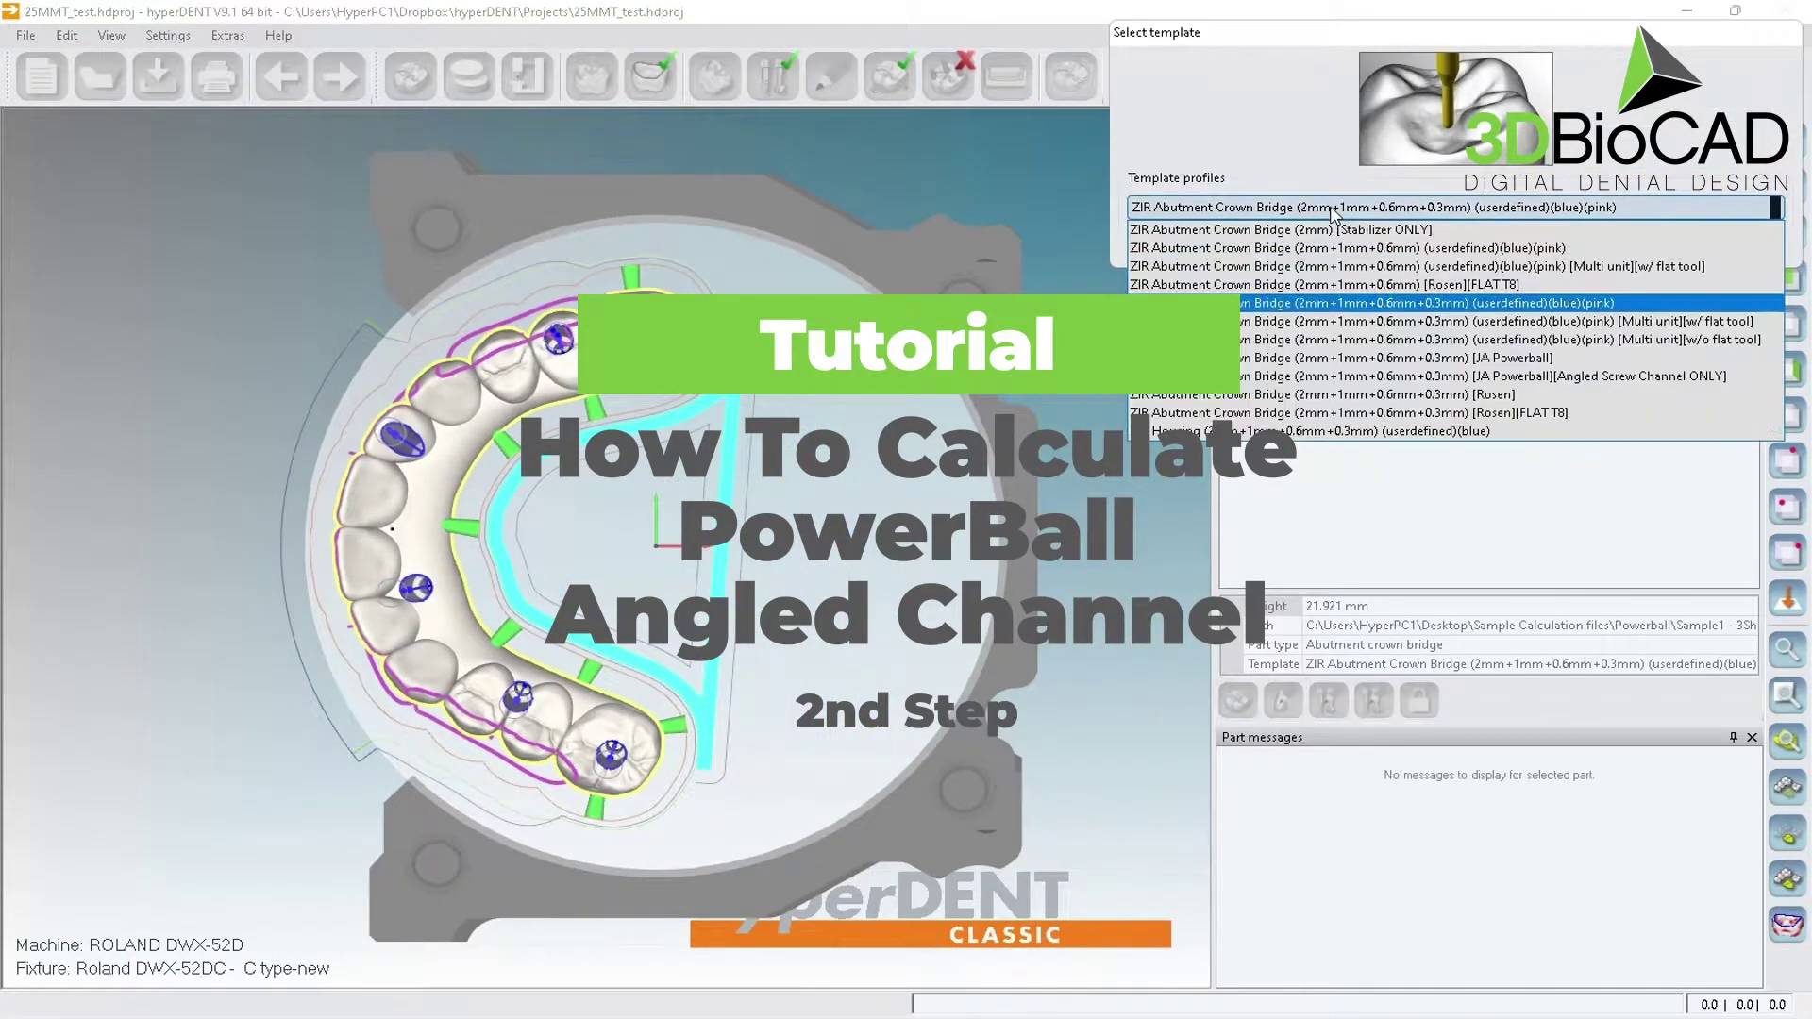
click(1354, 358)
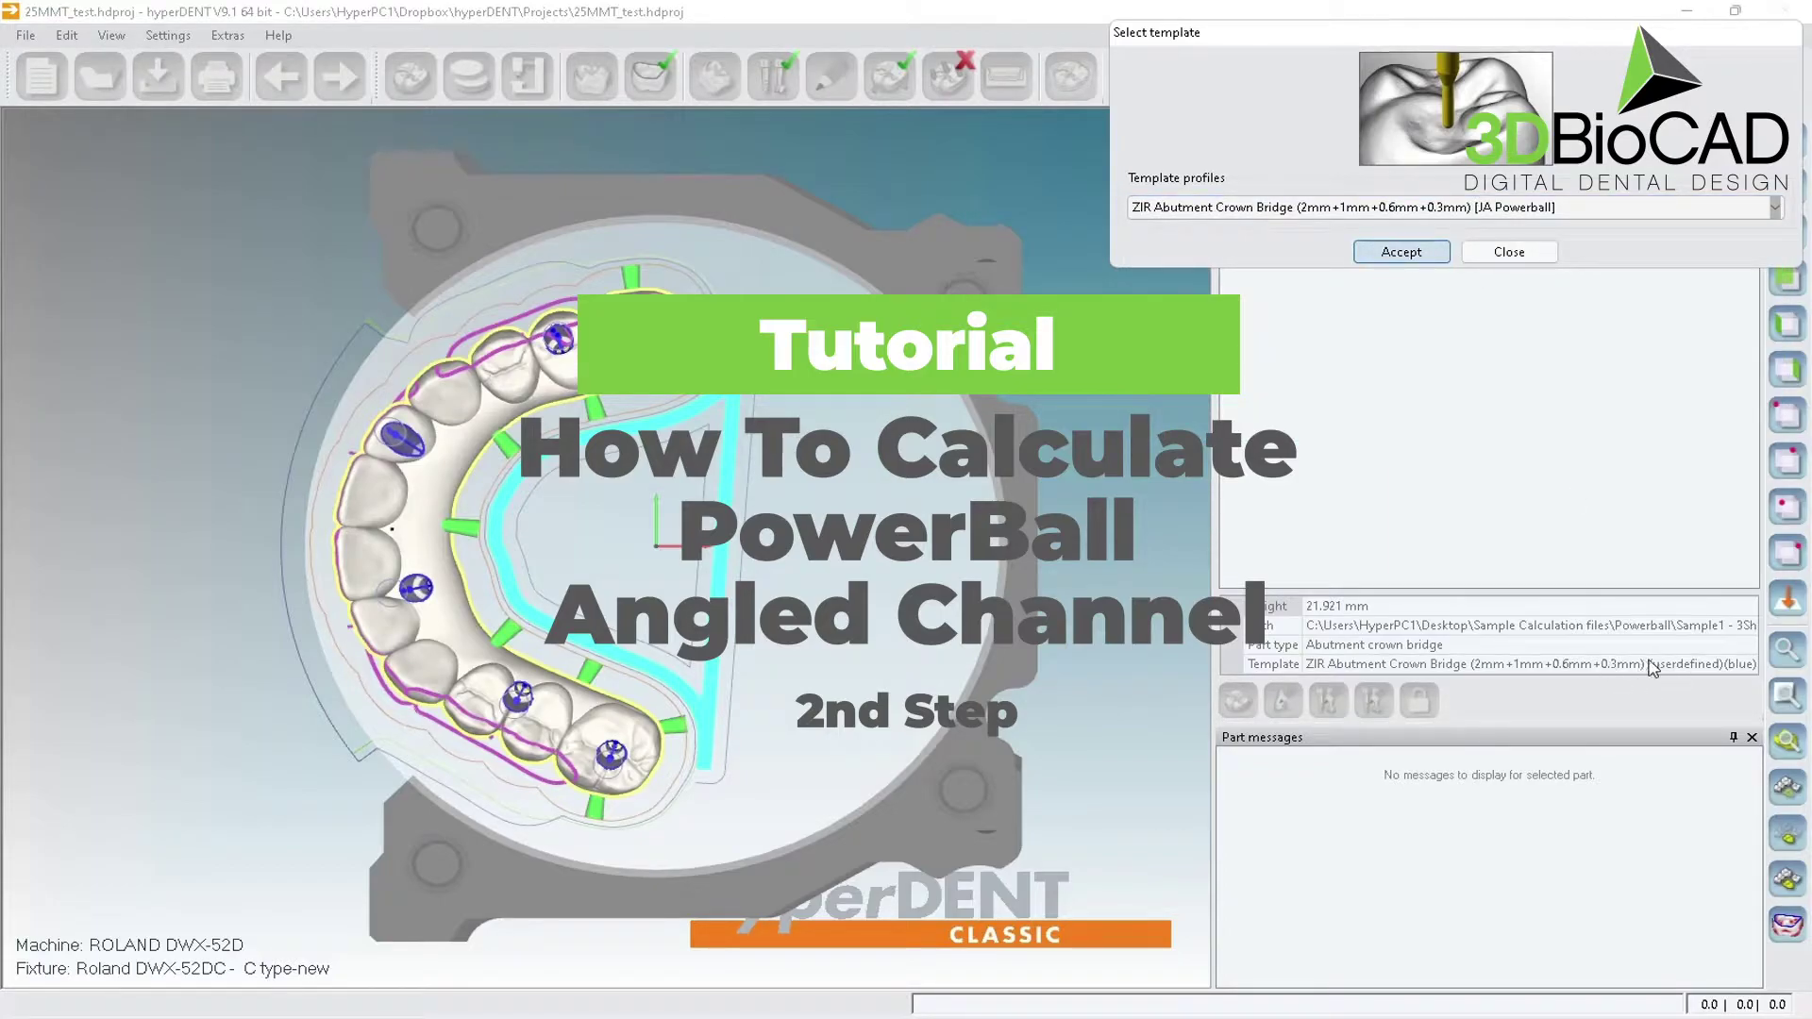
key(Tab)
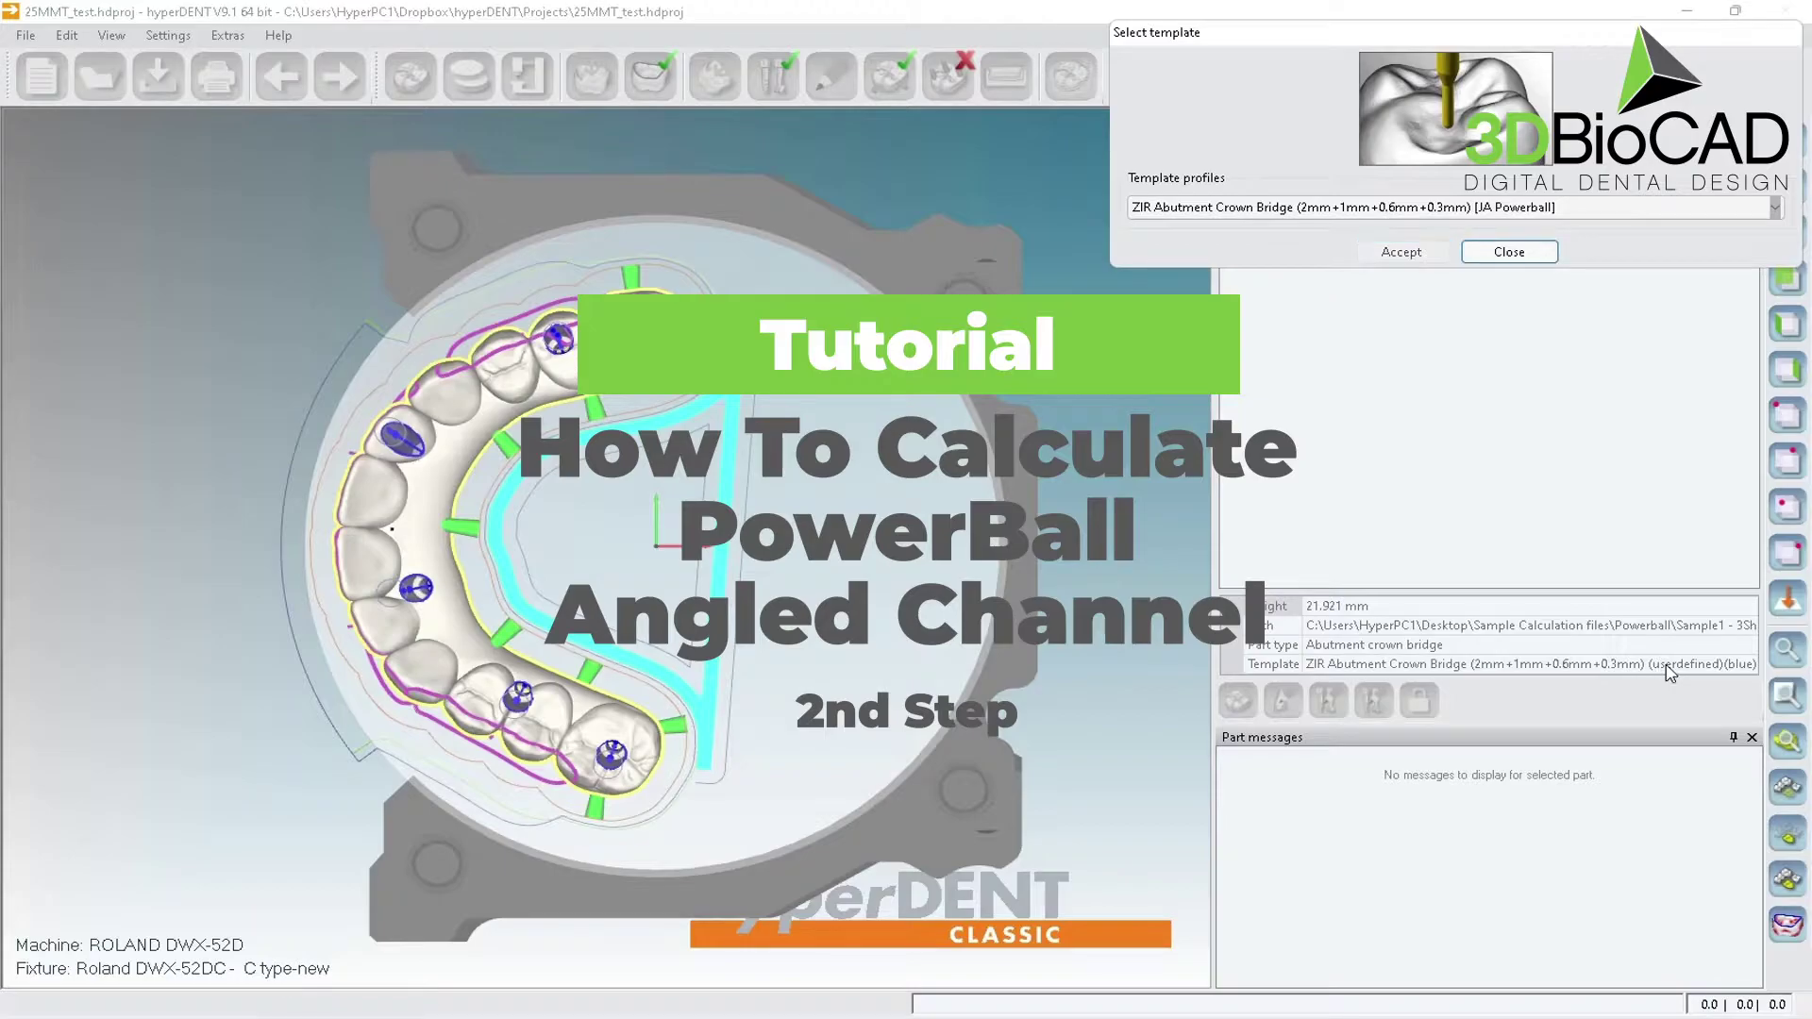
key(space)
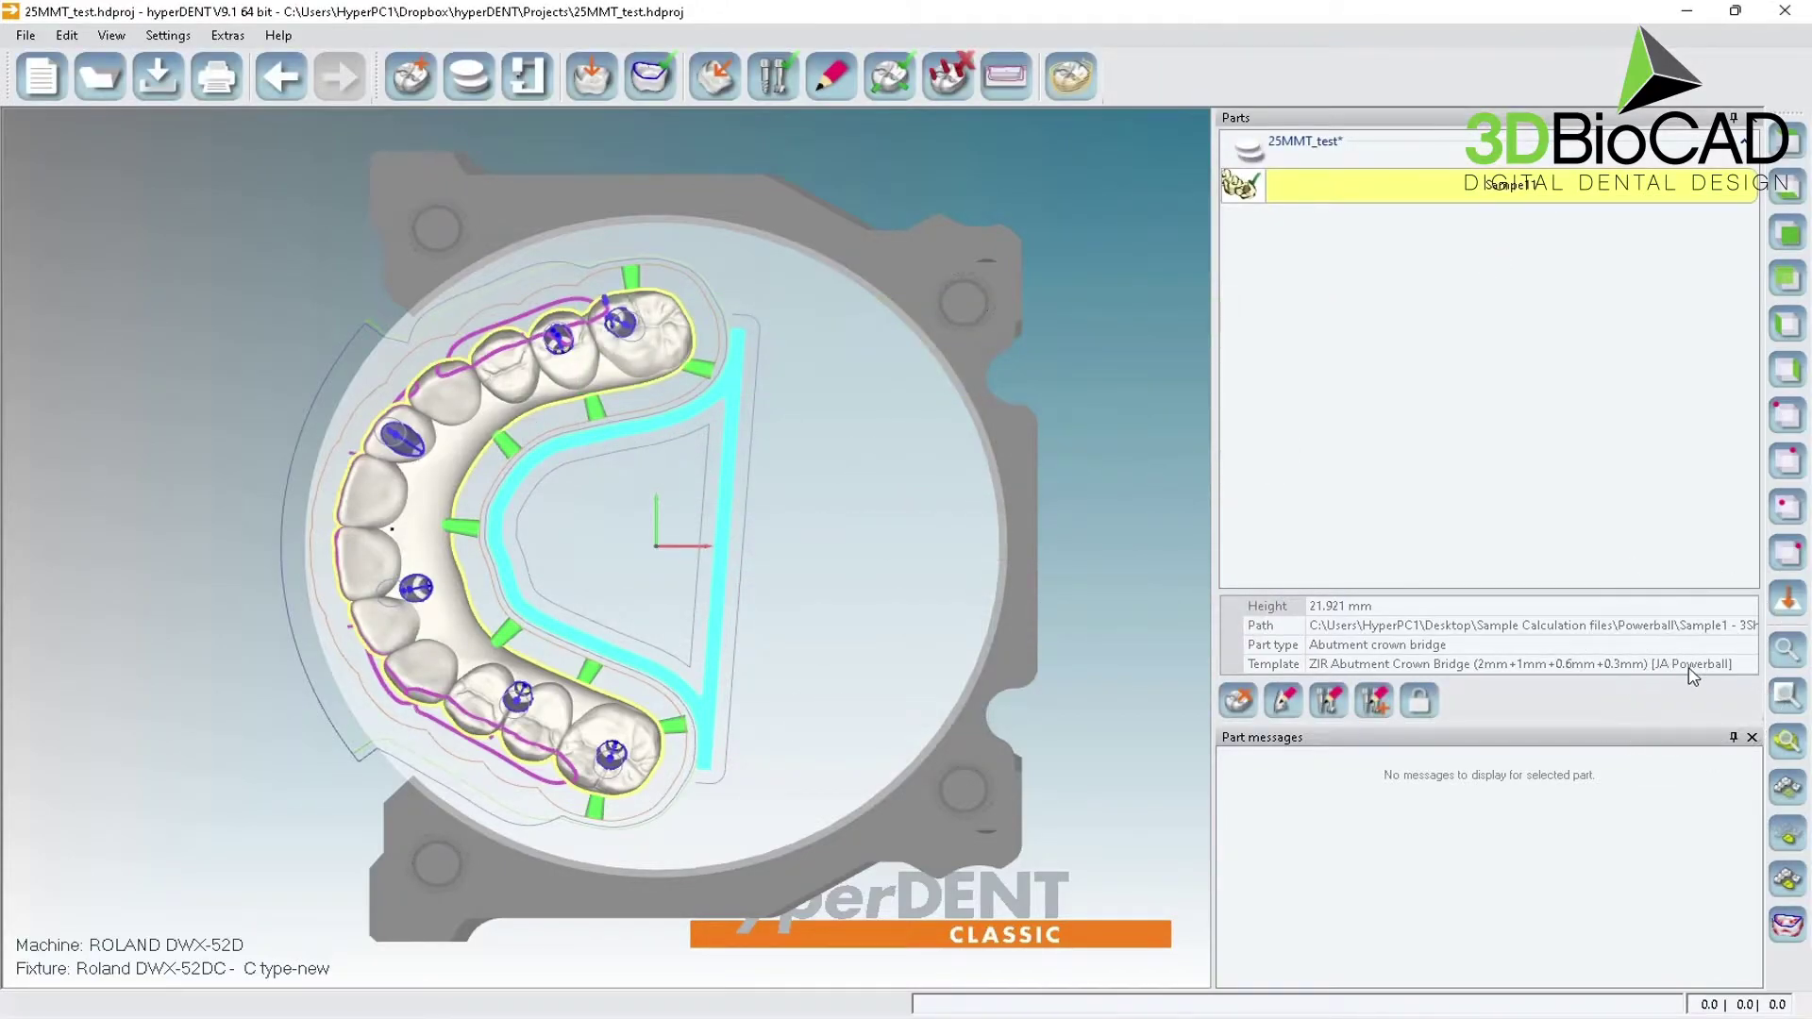
- Calculate the bridge's toolpaths with the Powerball template and save the project
click(1061, 74)
mouse_move(447, 512)
click(158, 78)
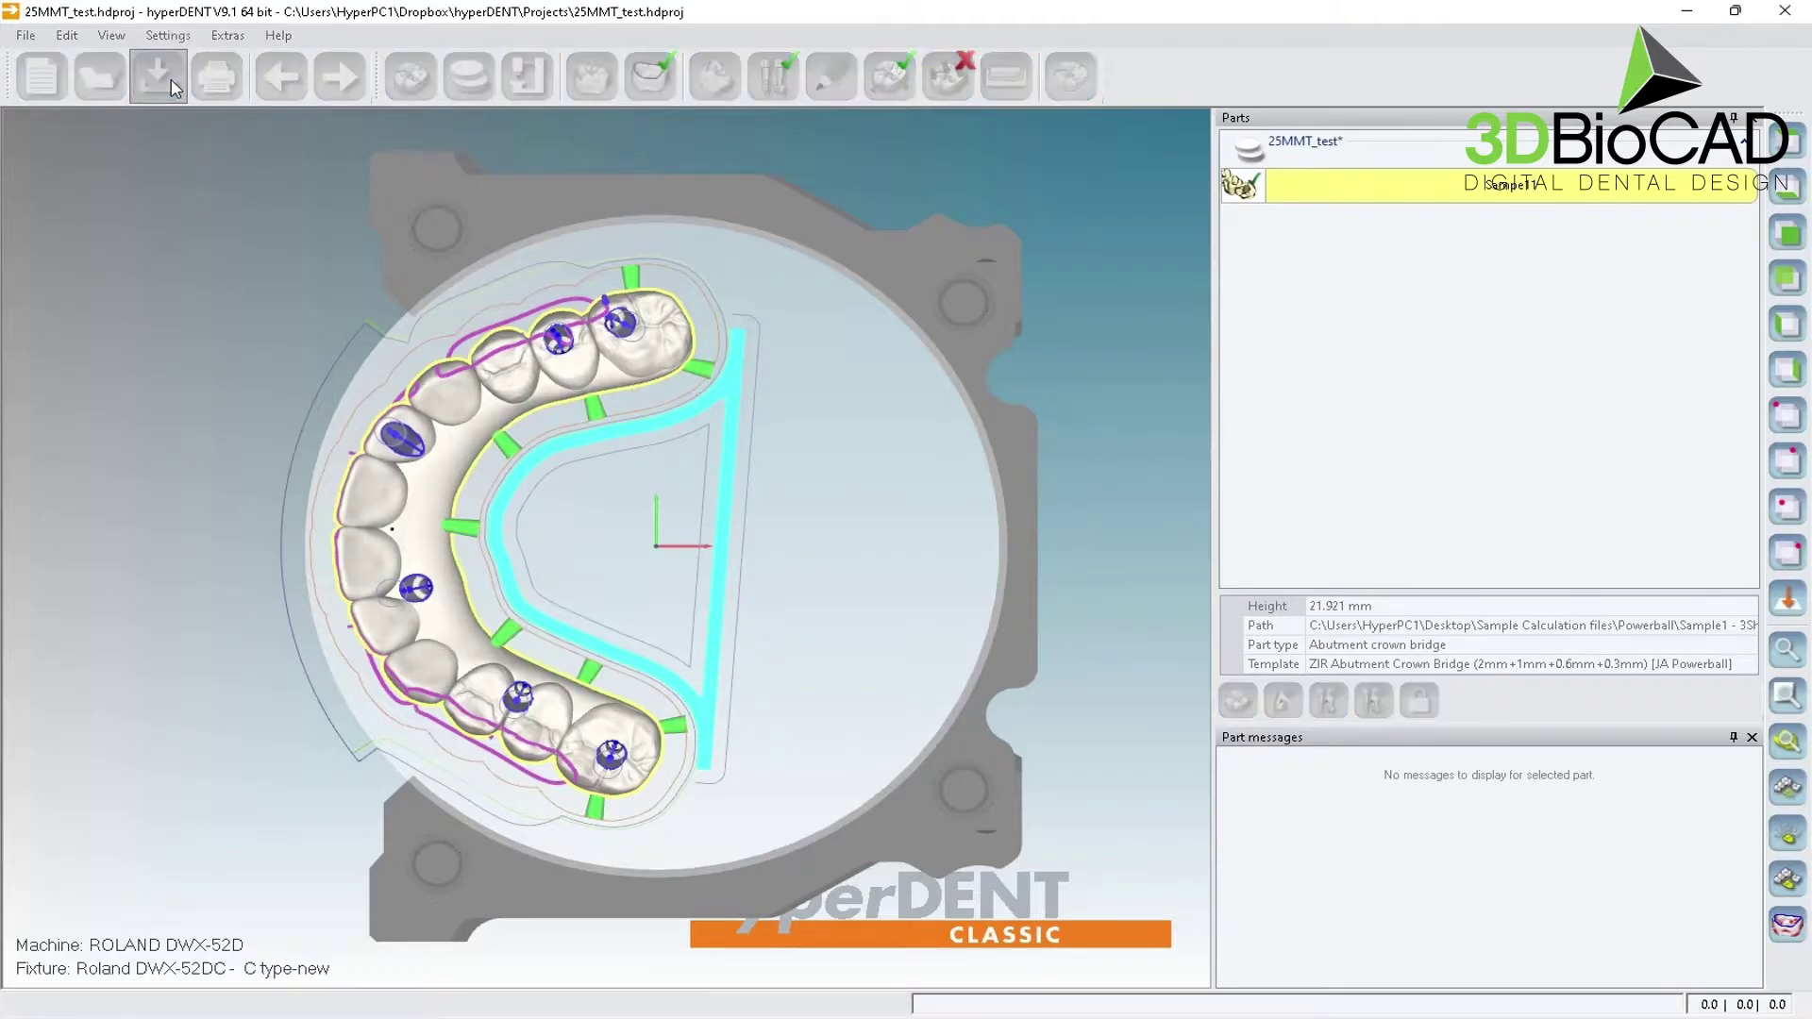
- Duplicate 25MMT_test.hdproj as 25MMT_test - Copy.hdproj from the Save copy dialog, then cancel it
click(28, 42)
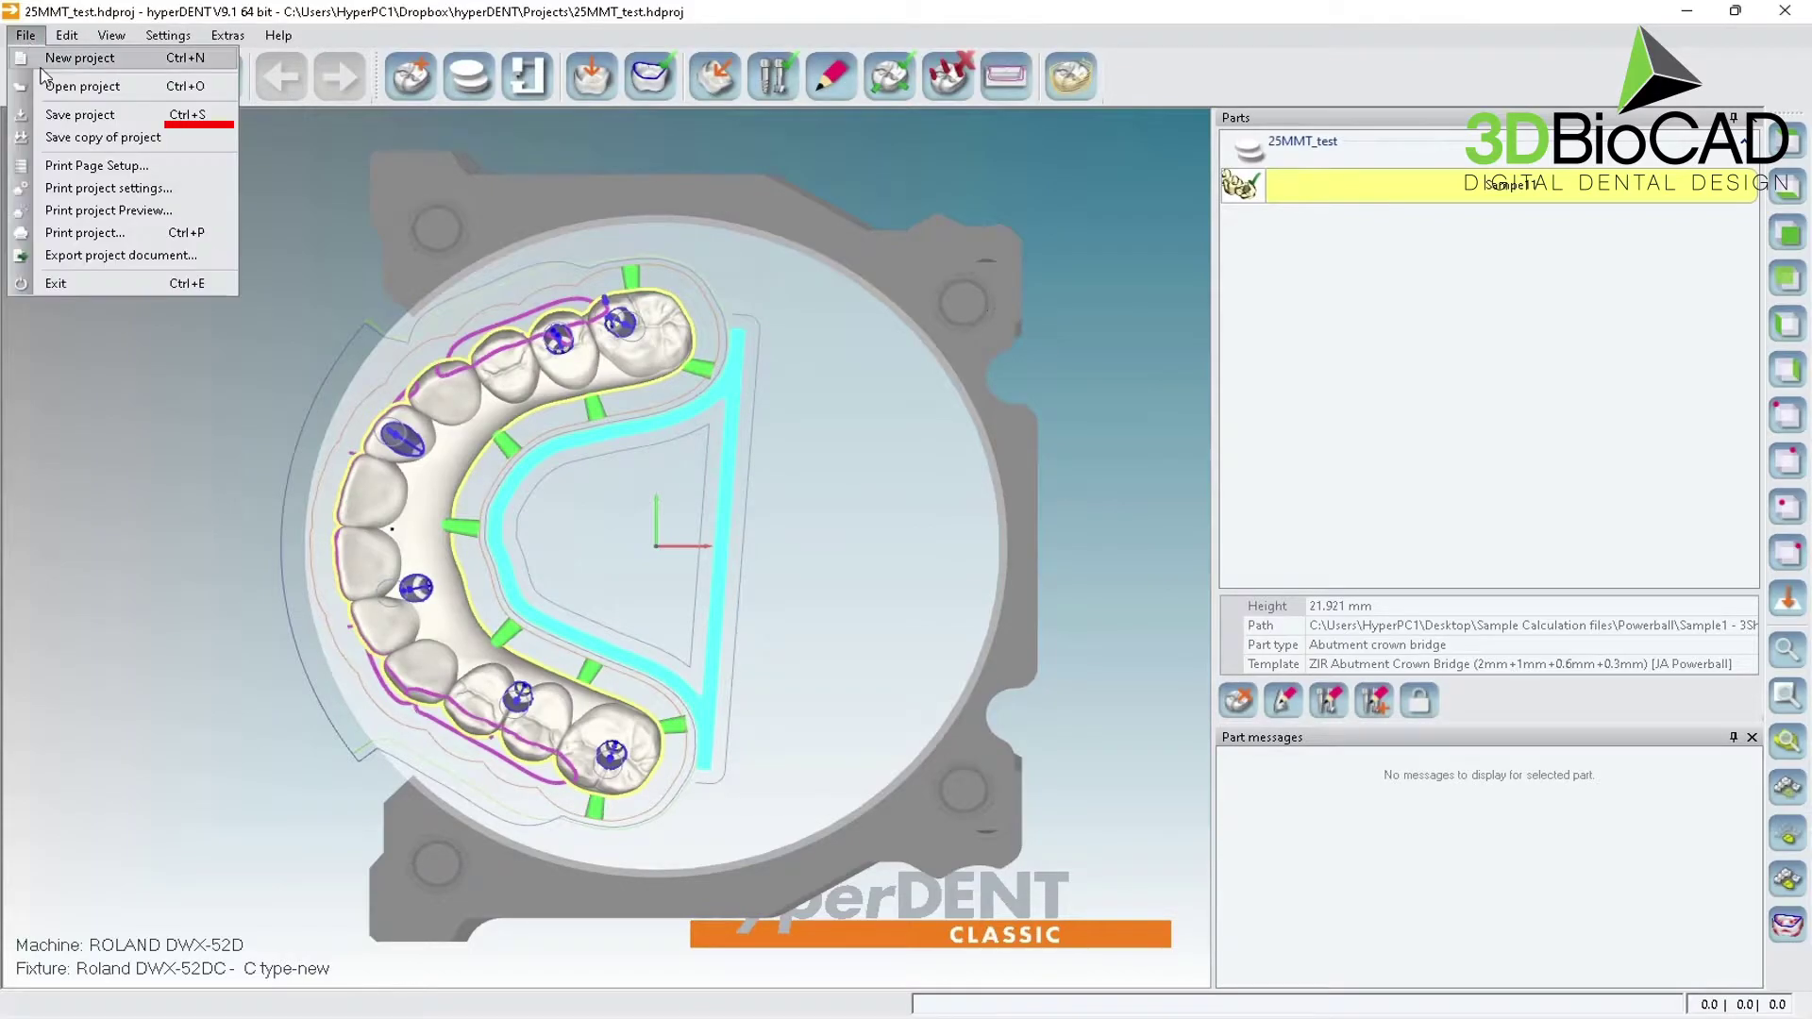
click(68, 139)
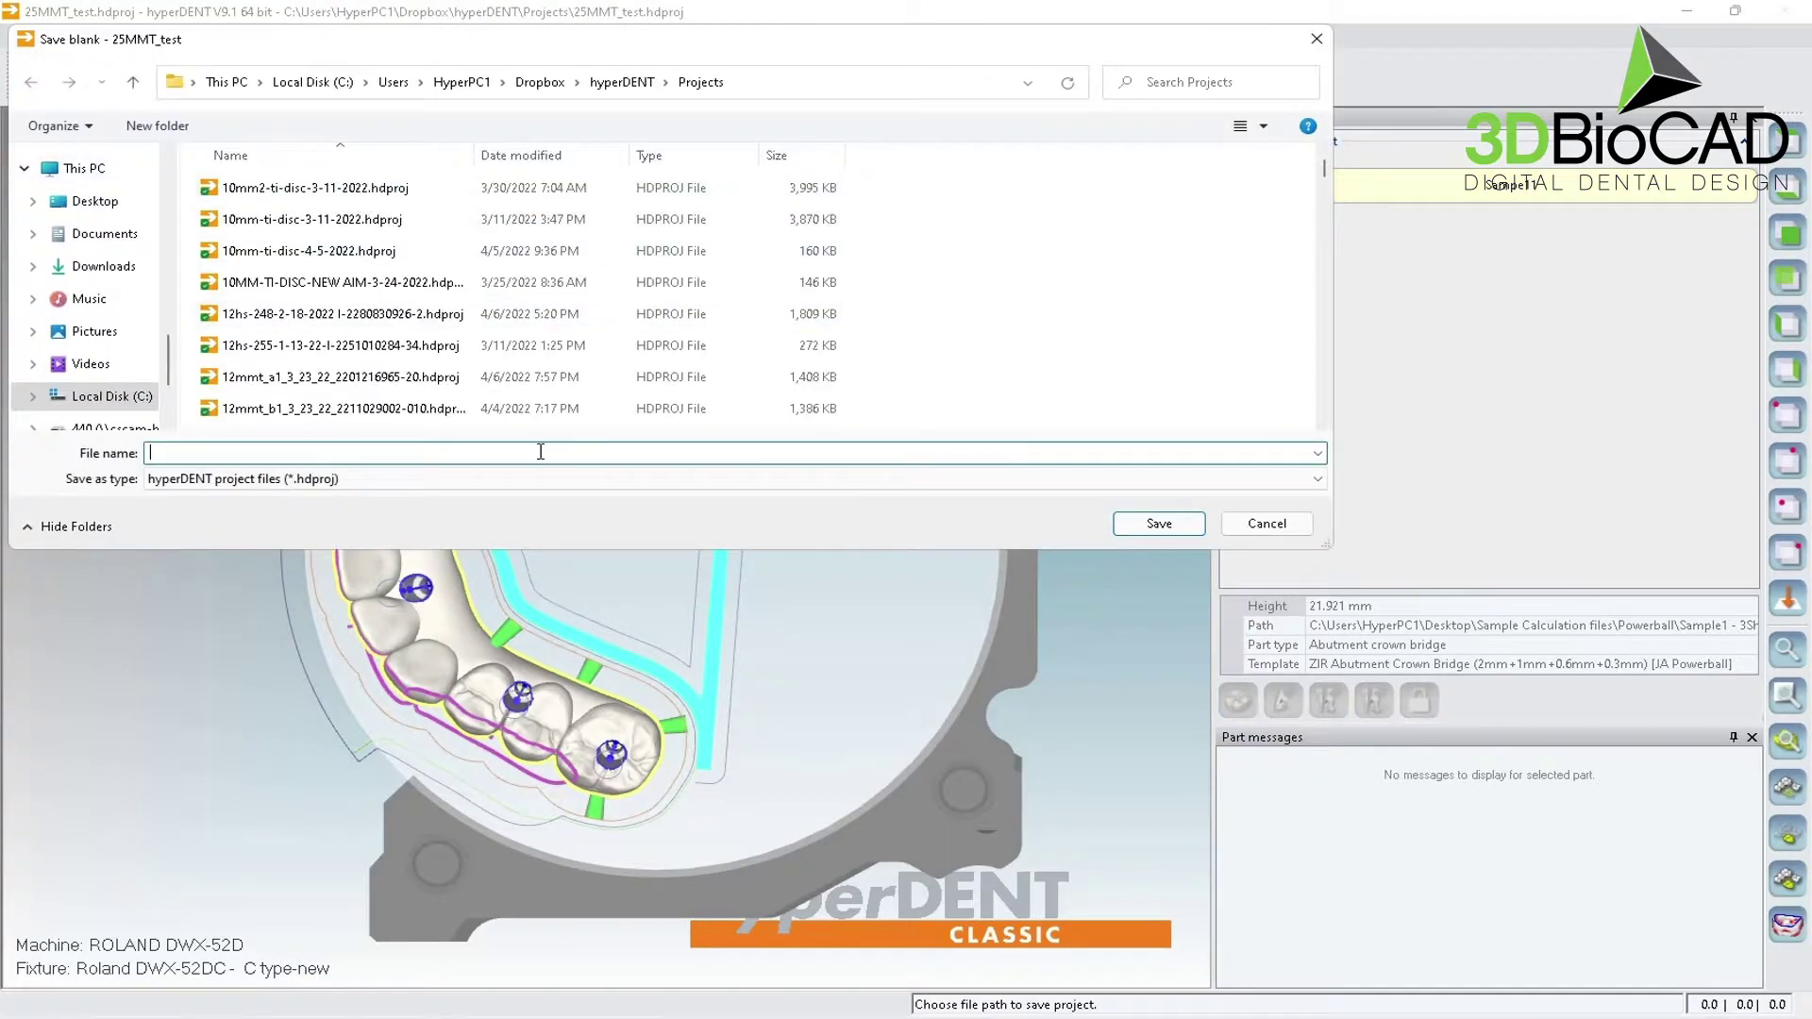
drag(456, 42, 459, 144)
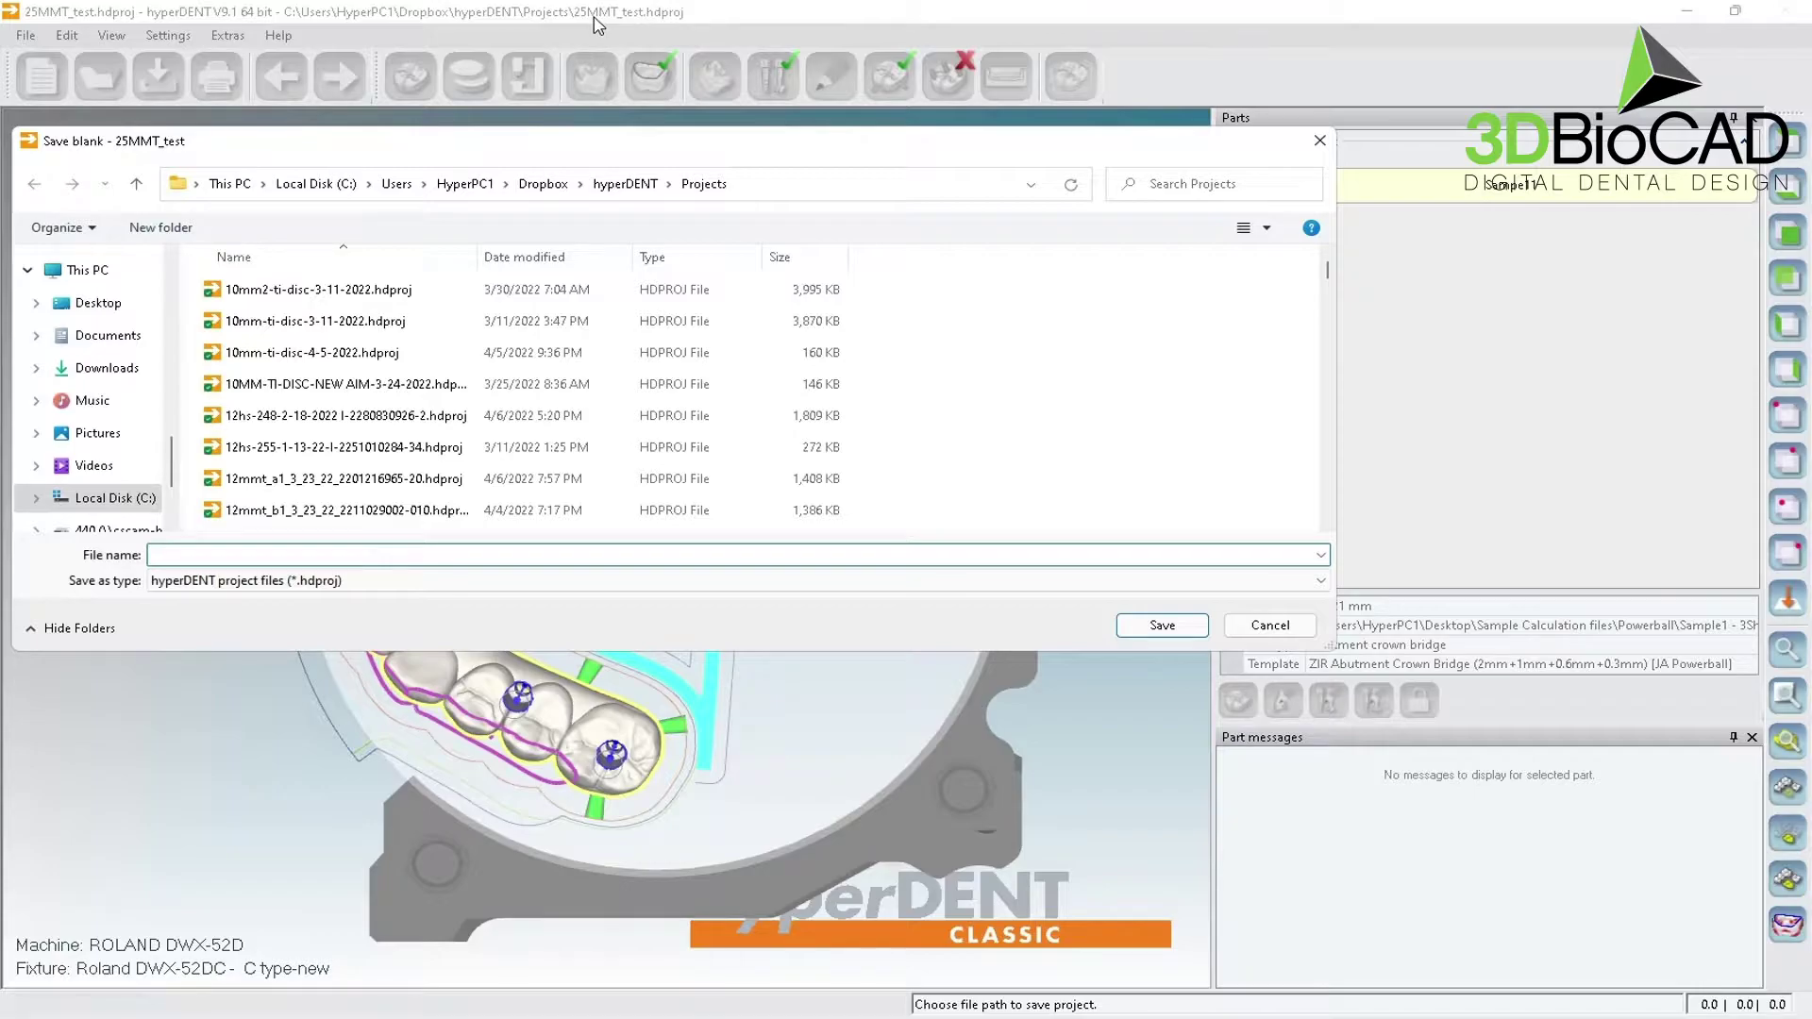
click(526, 256)
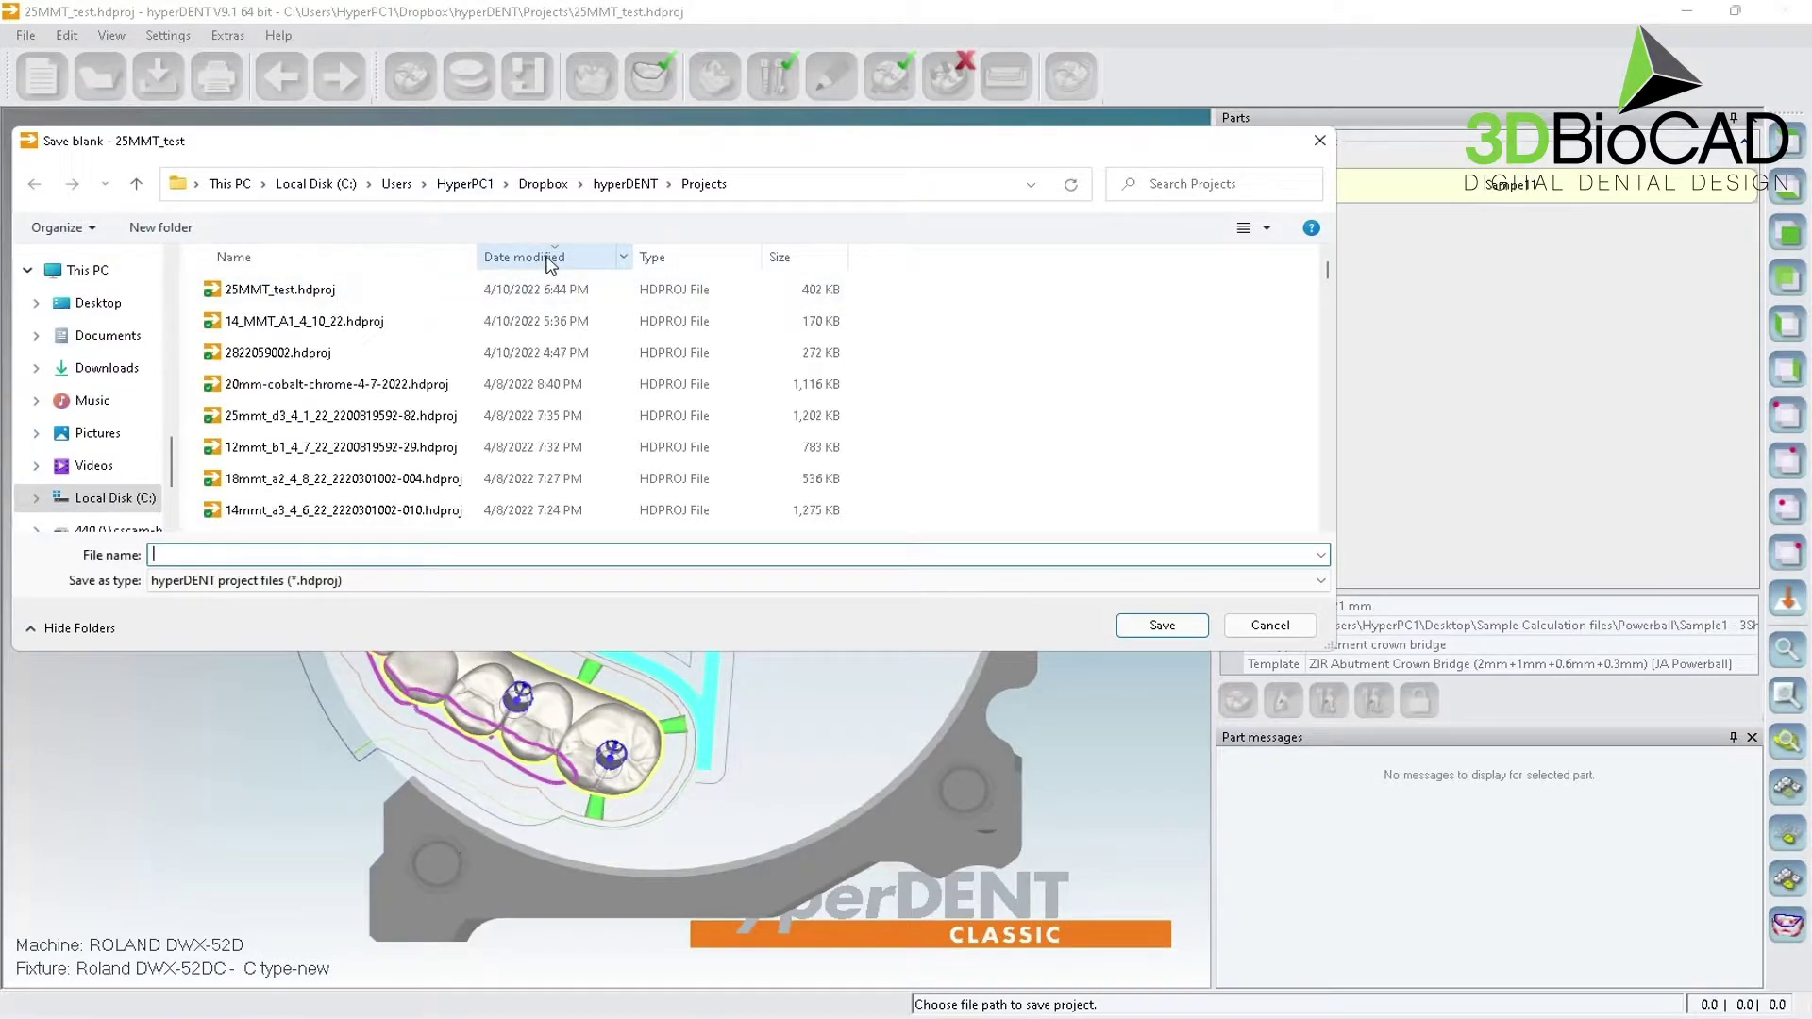
click(326, 300)
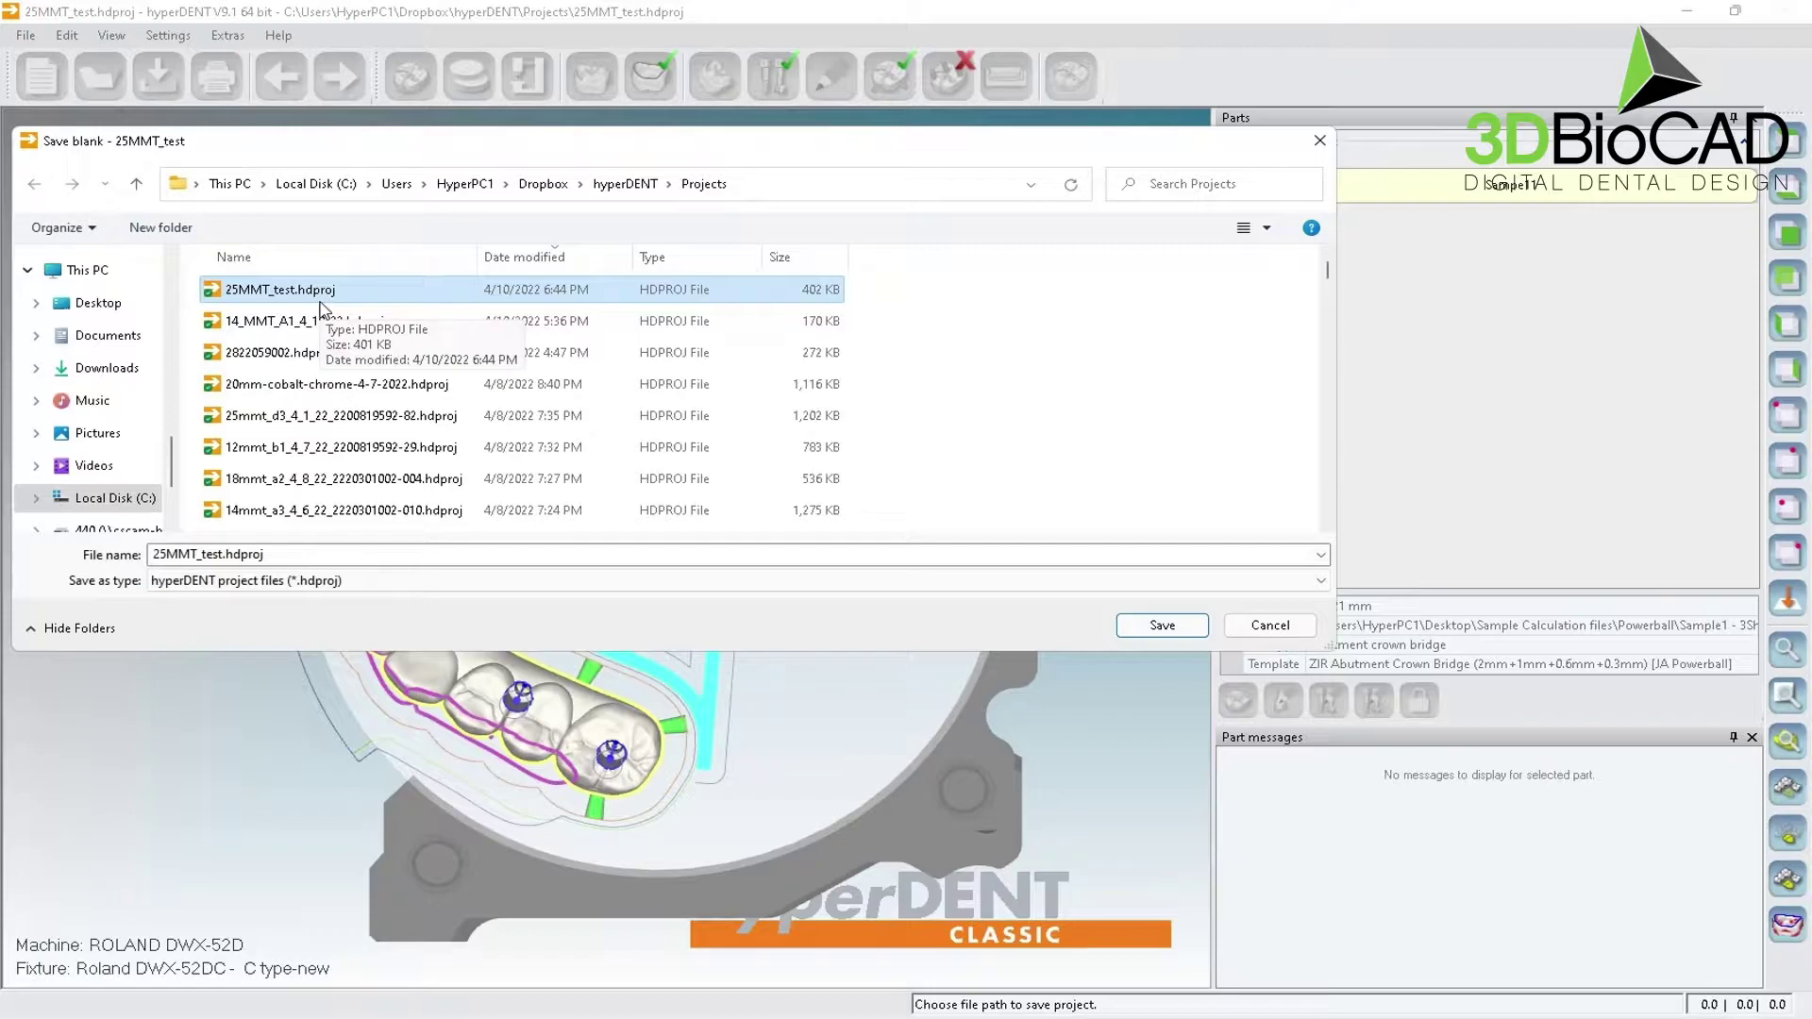
right_click(303, 300)
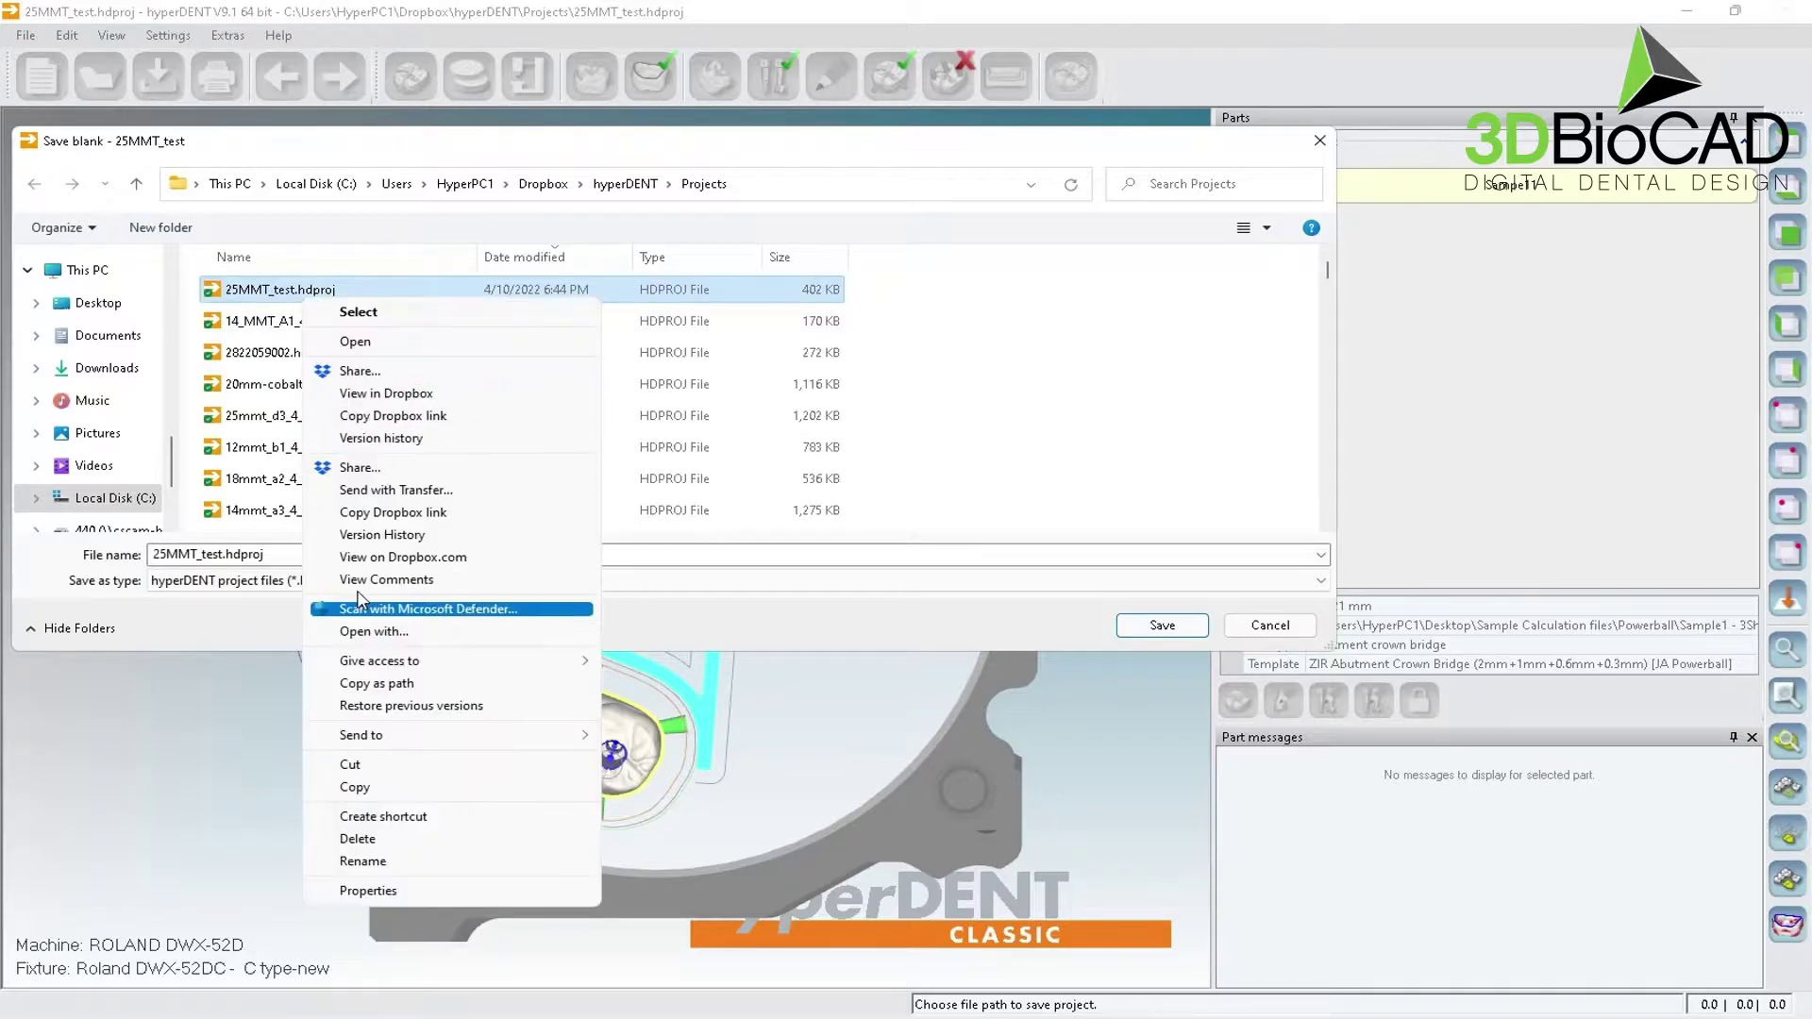
click(377, 803)
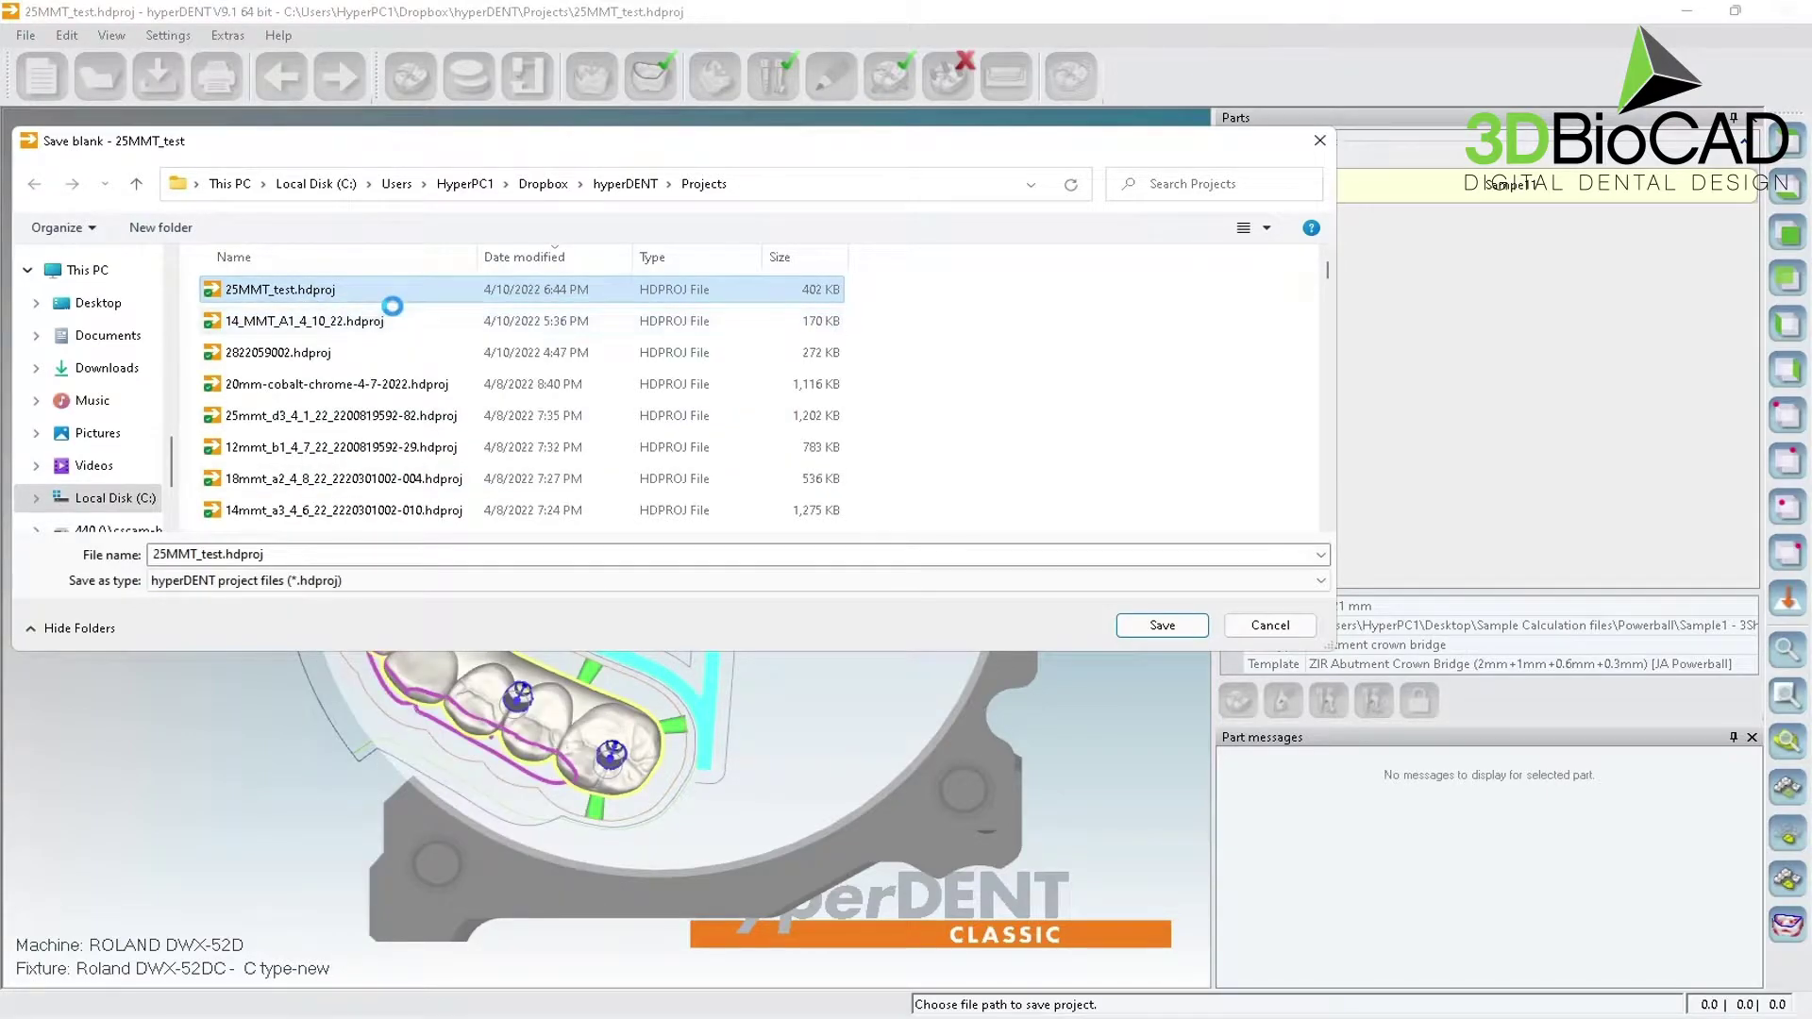
key(ctrl+v)
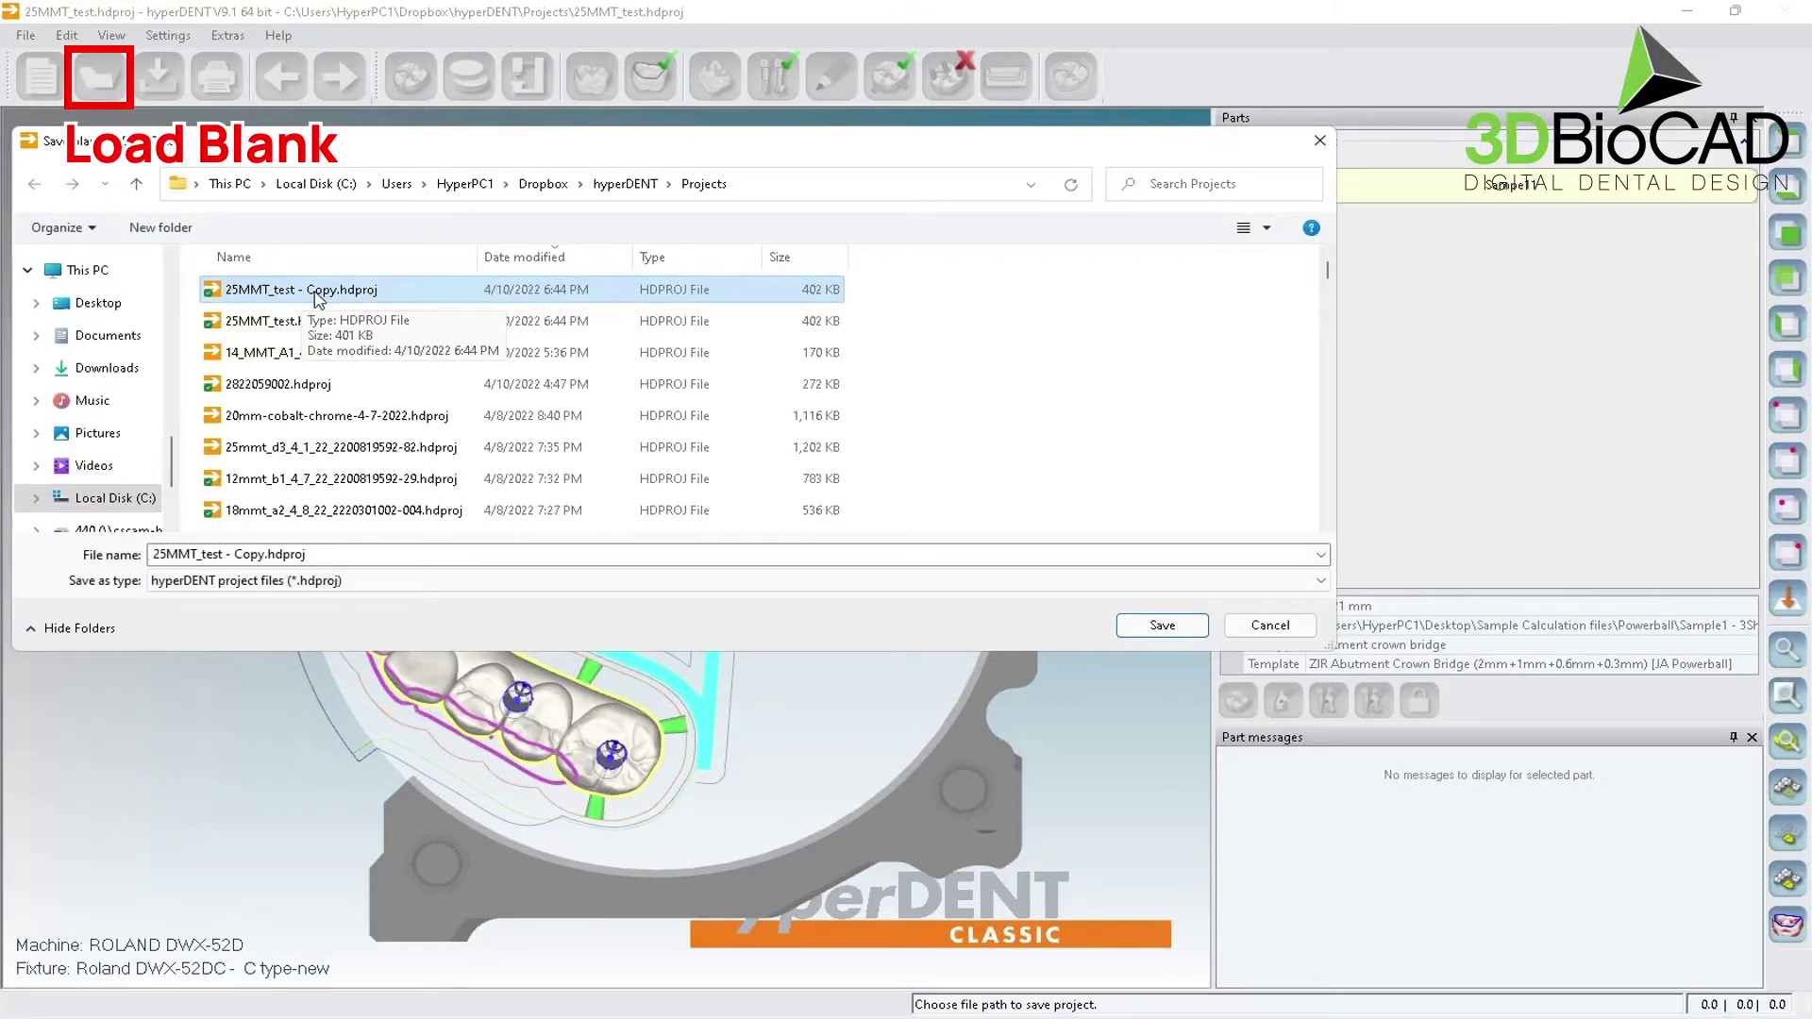
click(1270, 625)
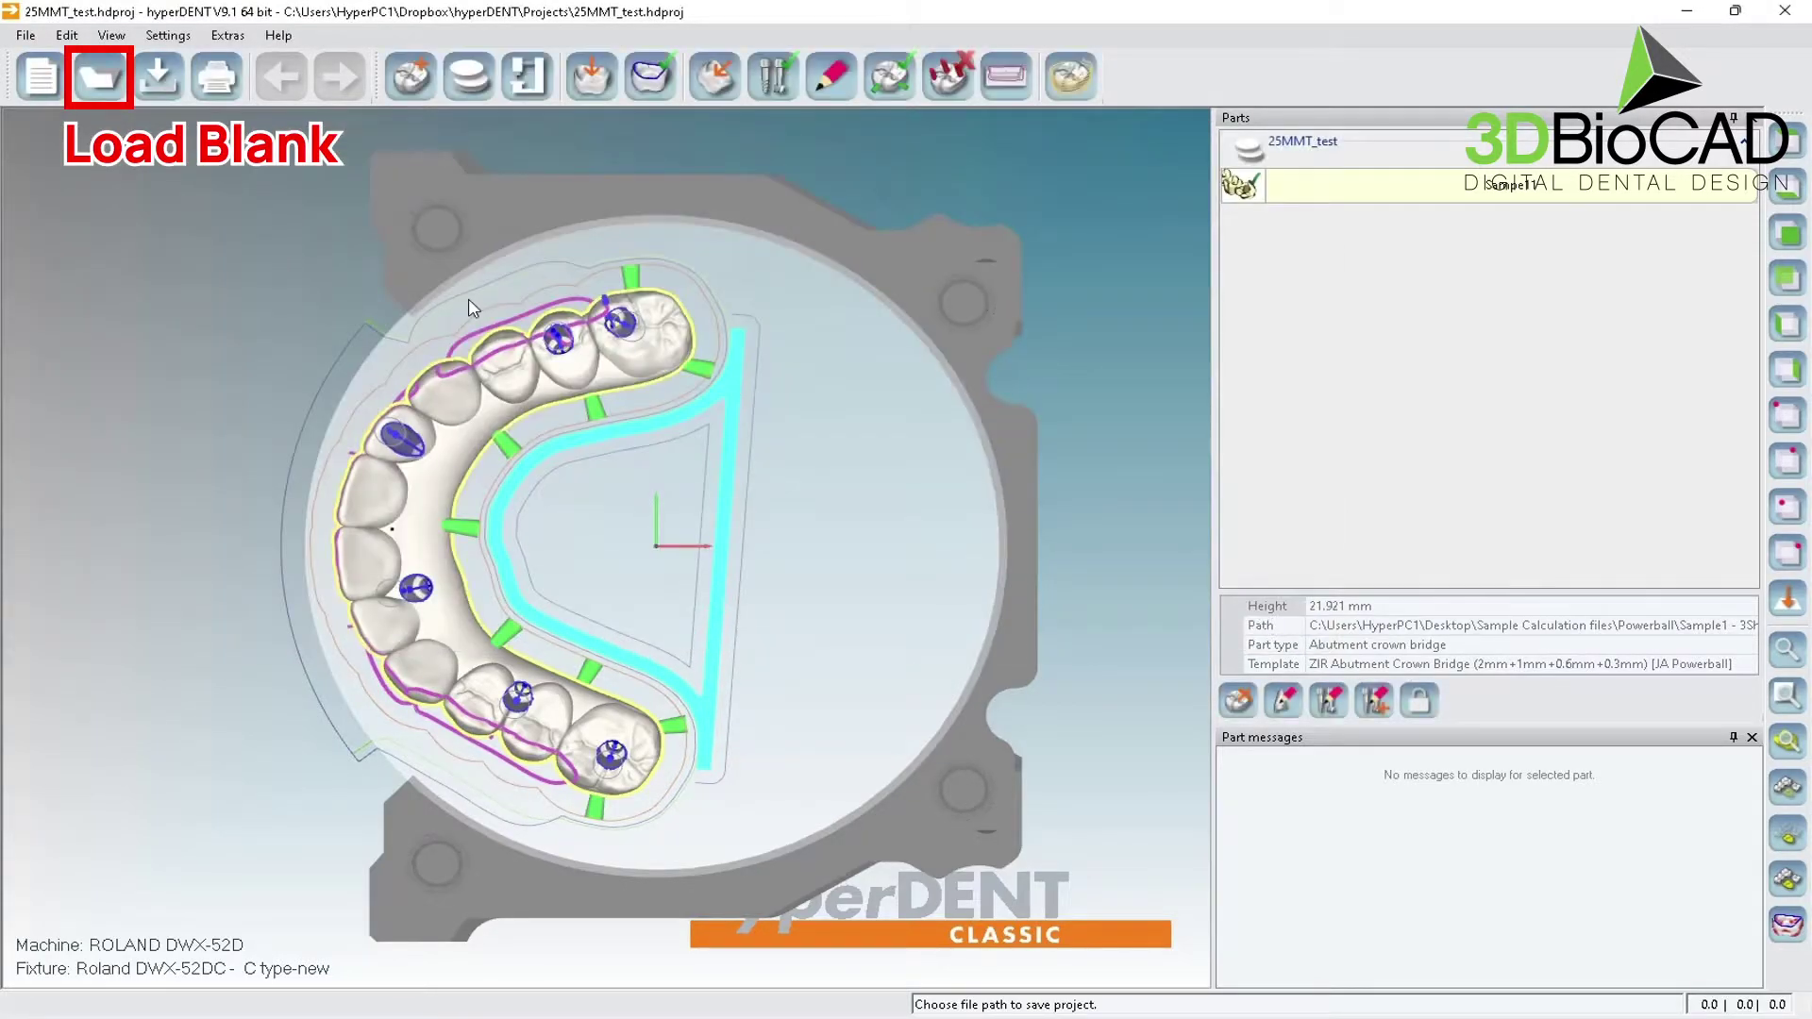
- Load the 25MMT_test - Copy.hdproj project file as the blank
click(101, 79)
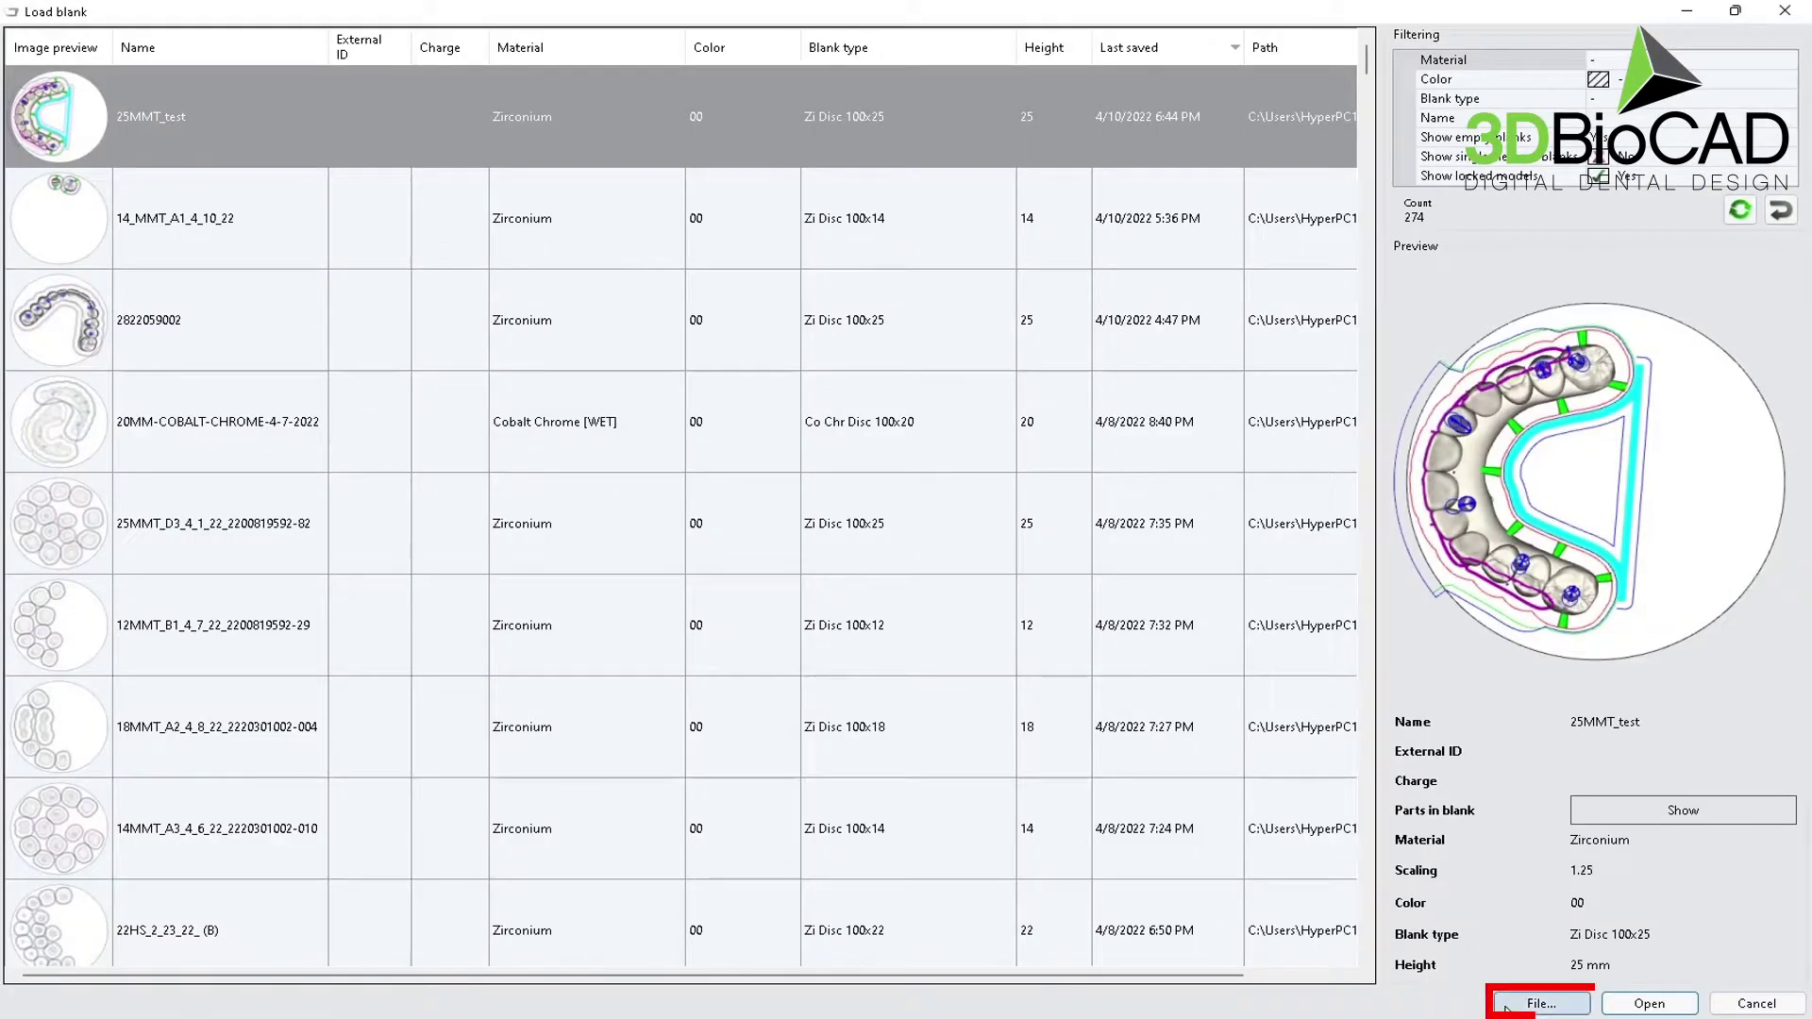
click(1508, 1008)
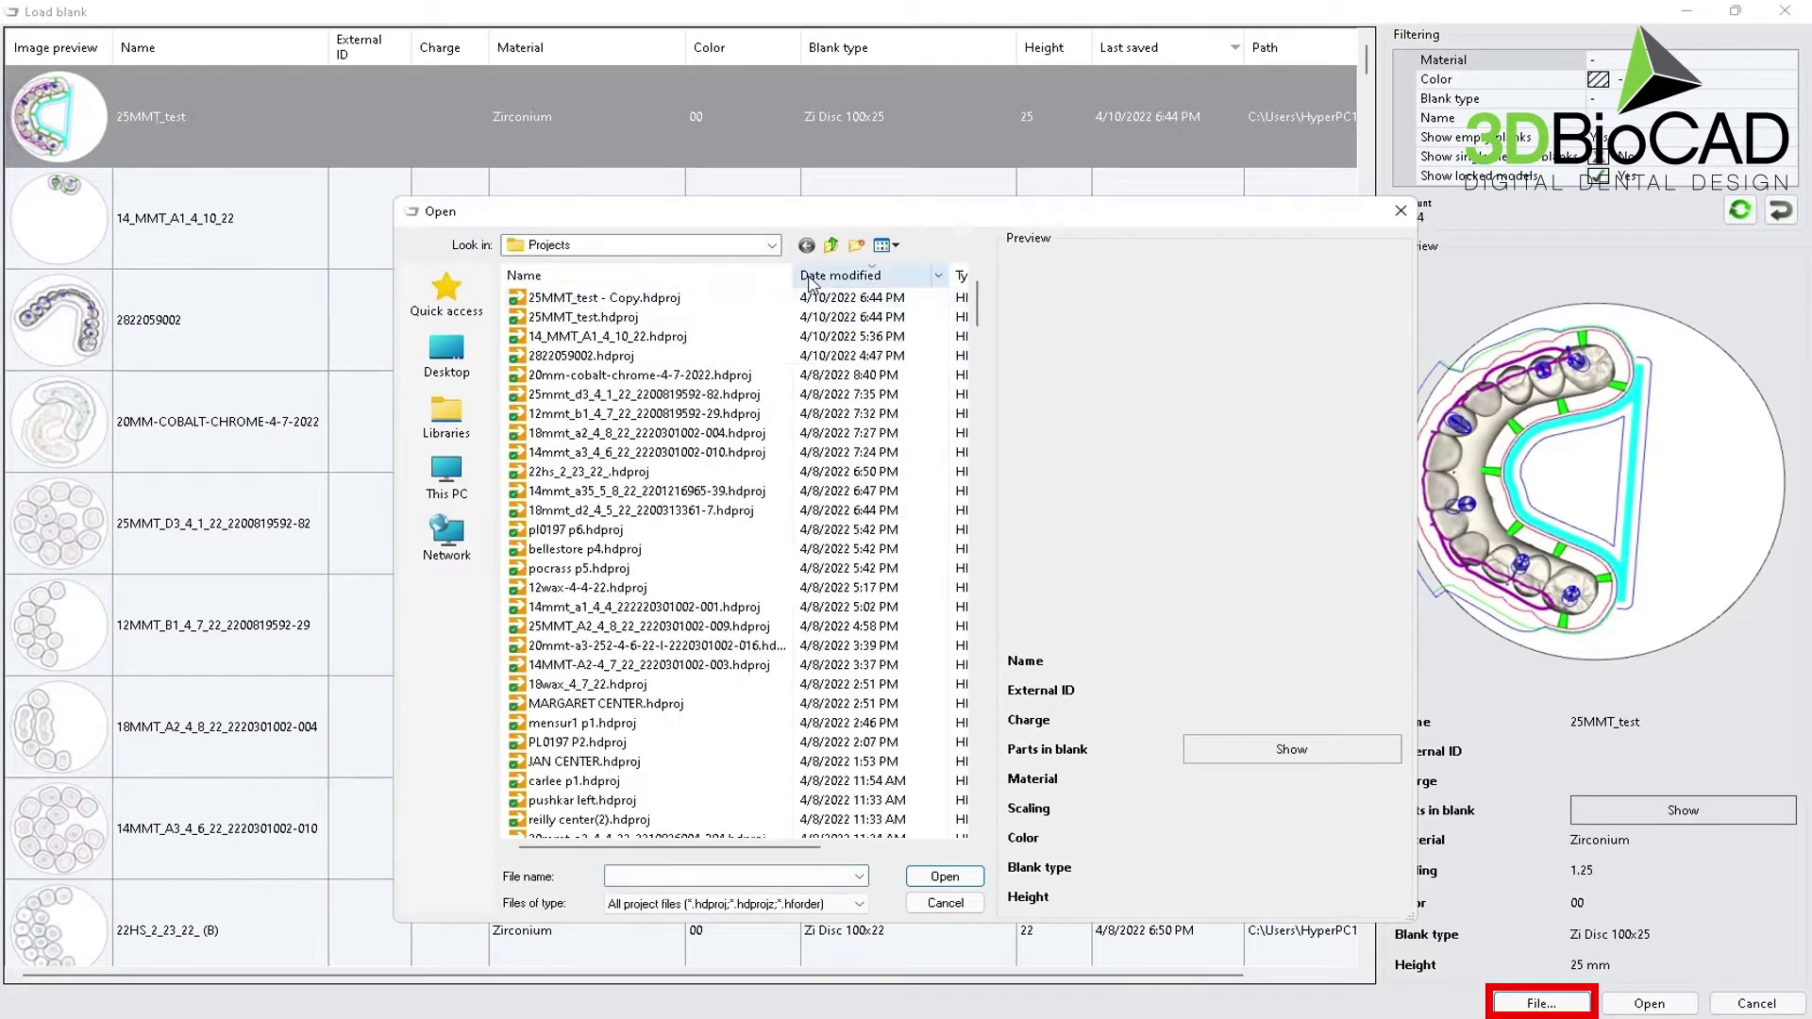
click(642, 298)
click(679, 318)
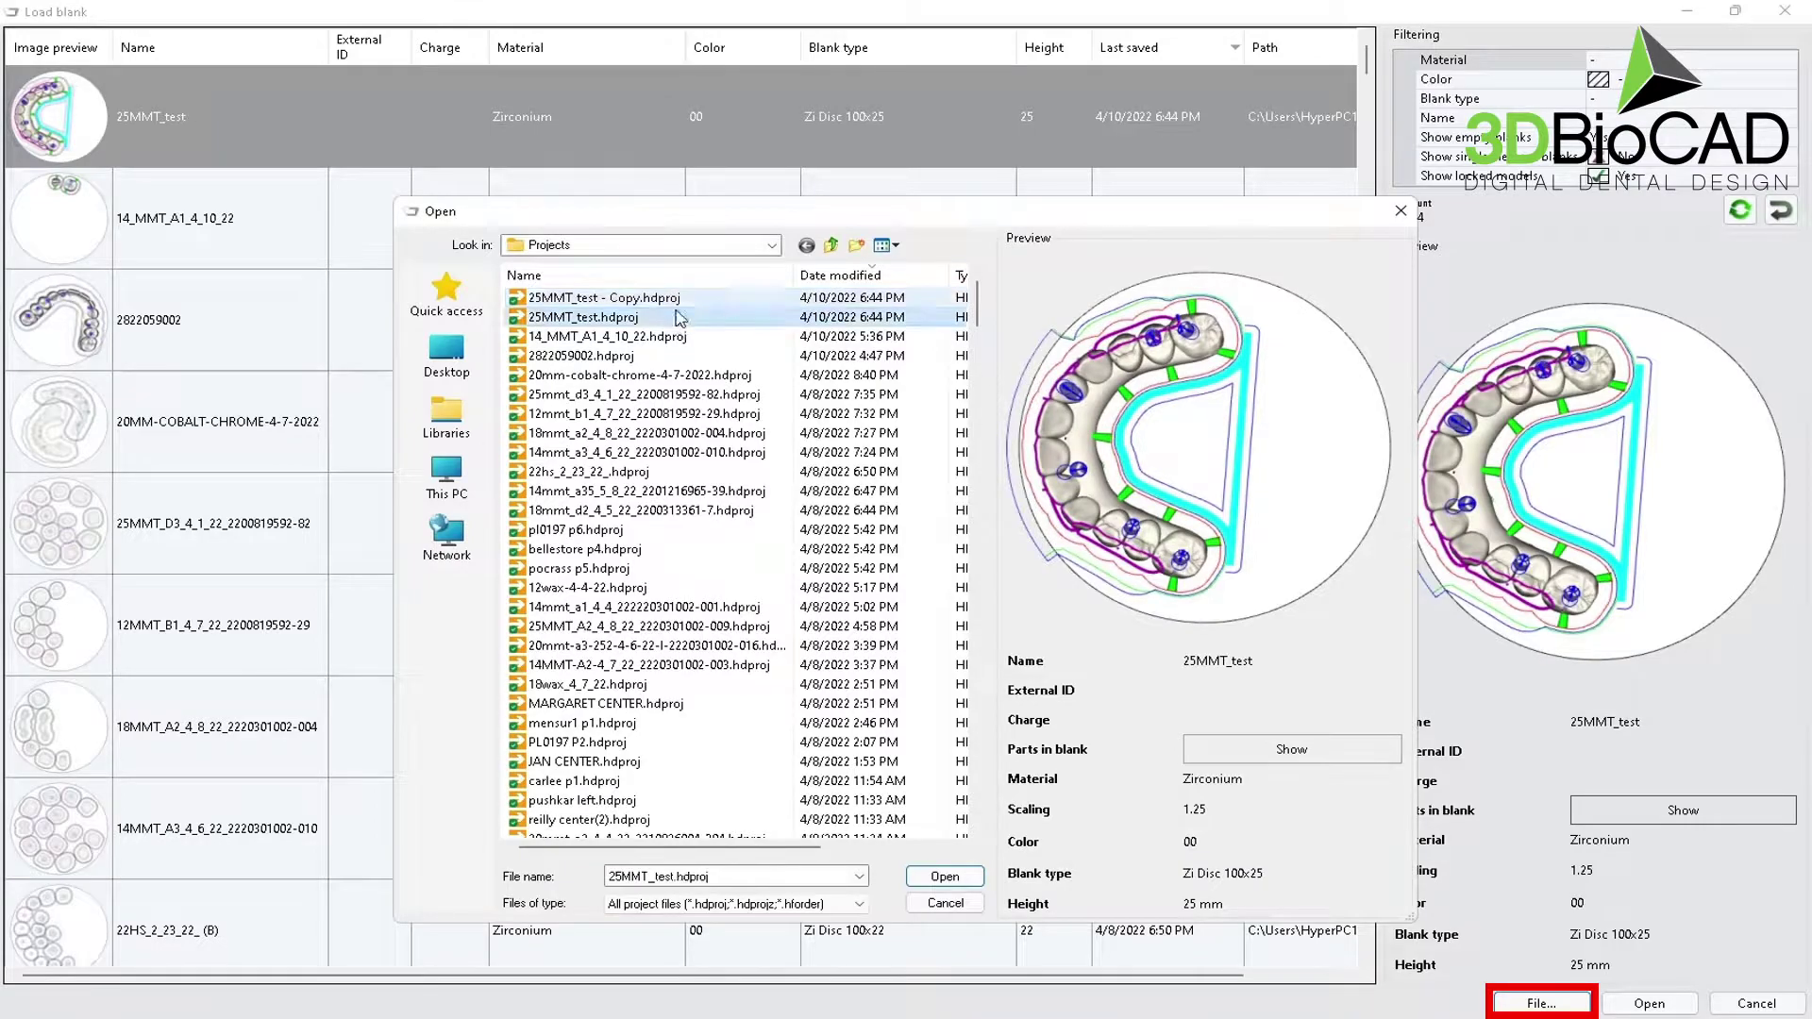
click(680, 300)
click(943, 876)
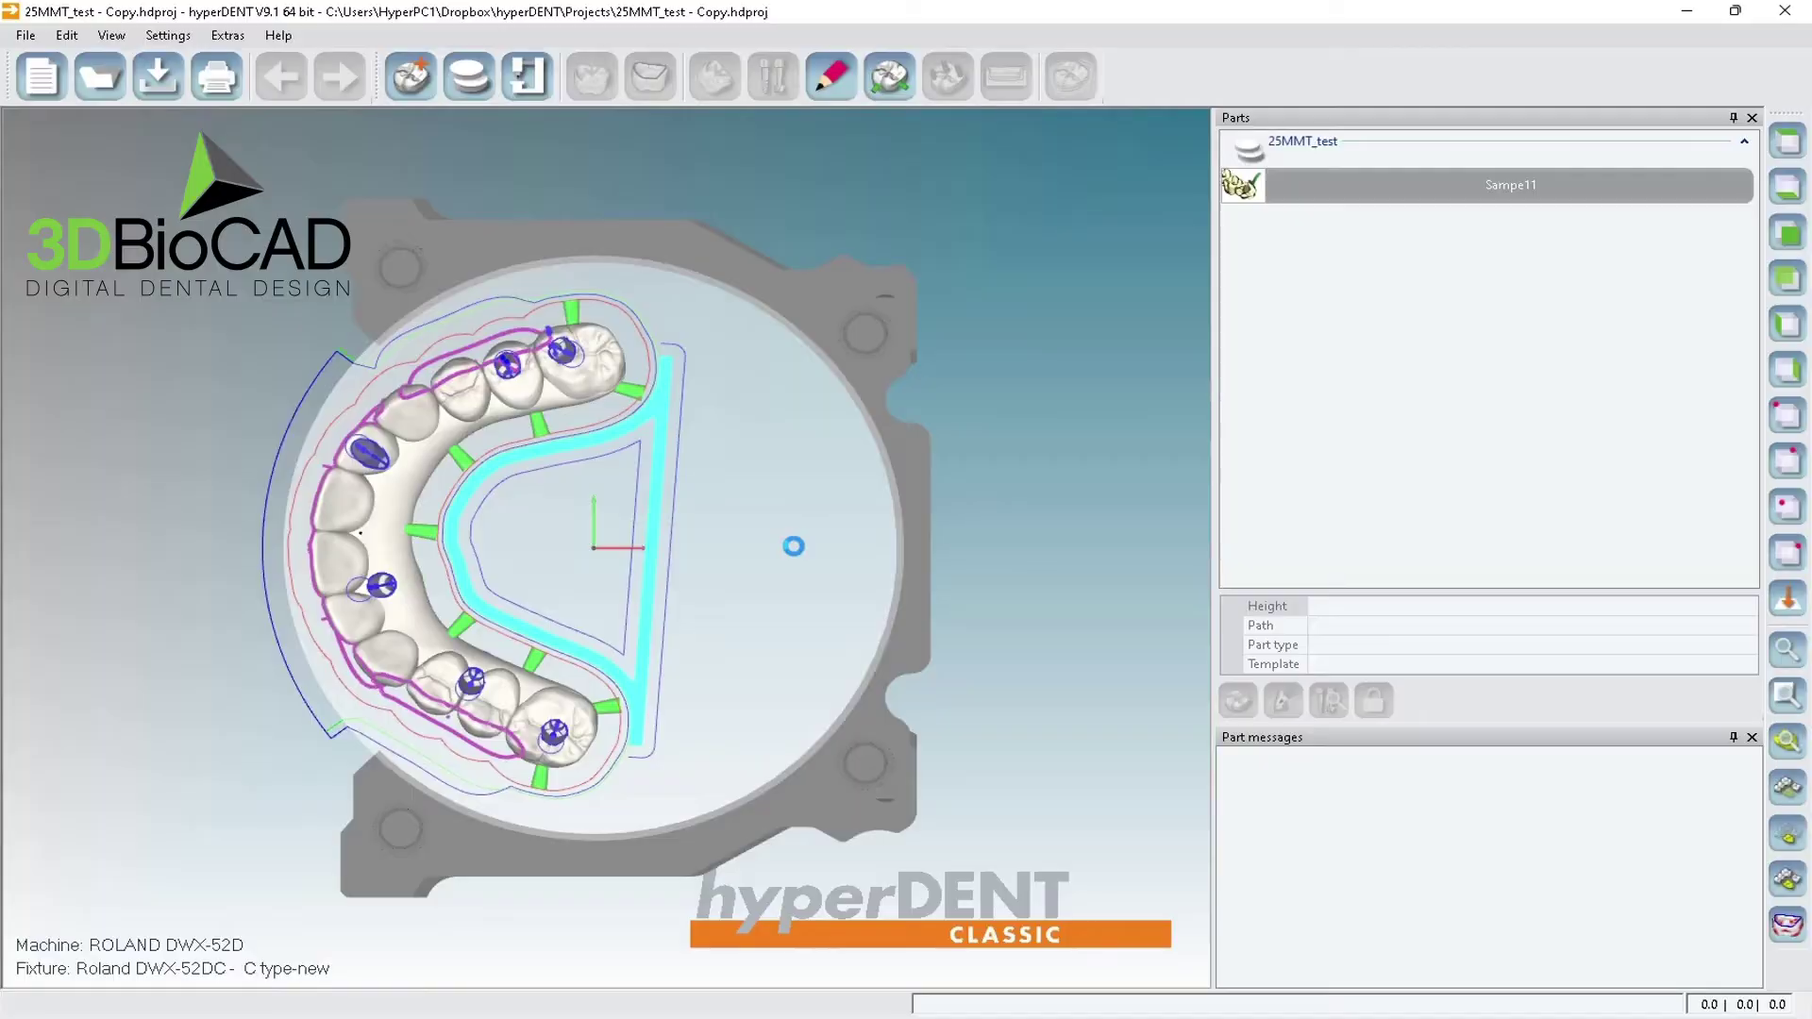
- Delete the magenta user-defined area curve at the front of the dental arch
middle_drag(183, 564, 609, 873)
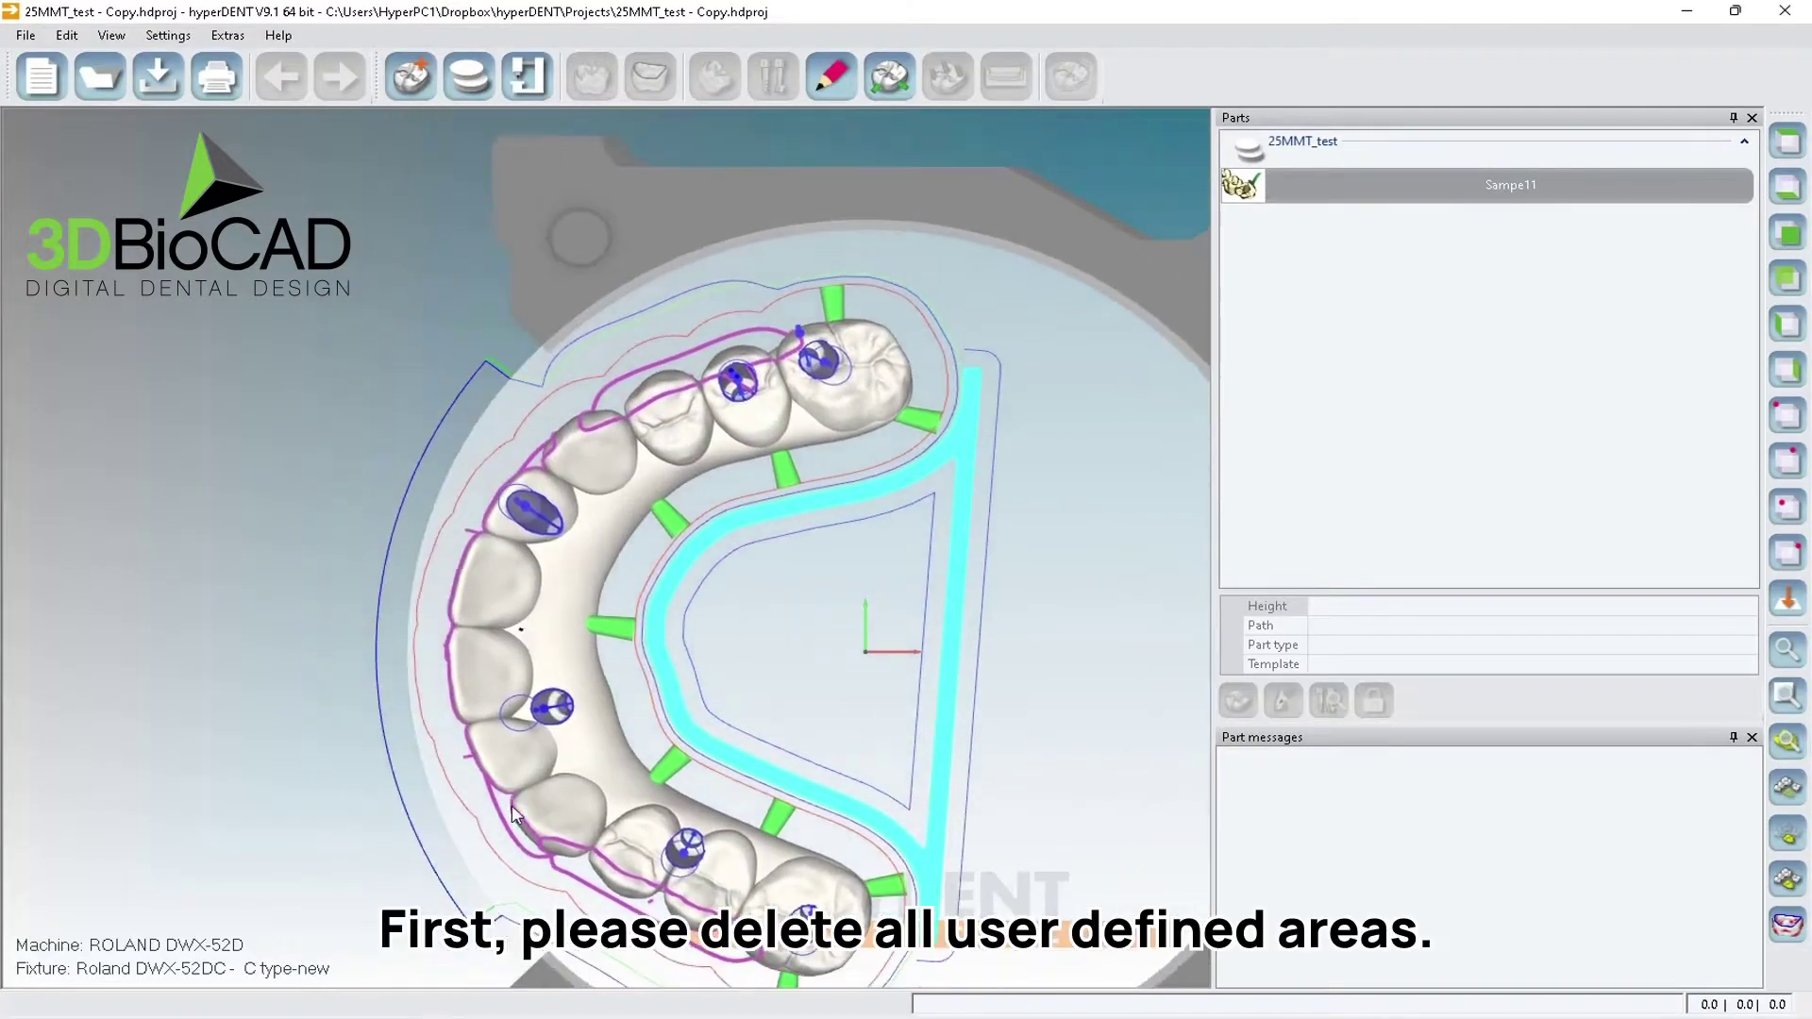
click(614, 876)
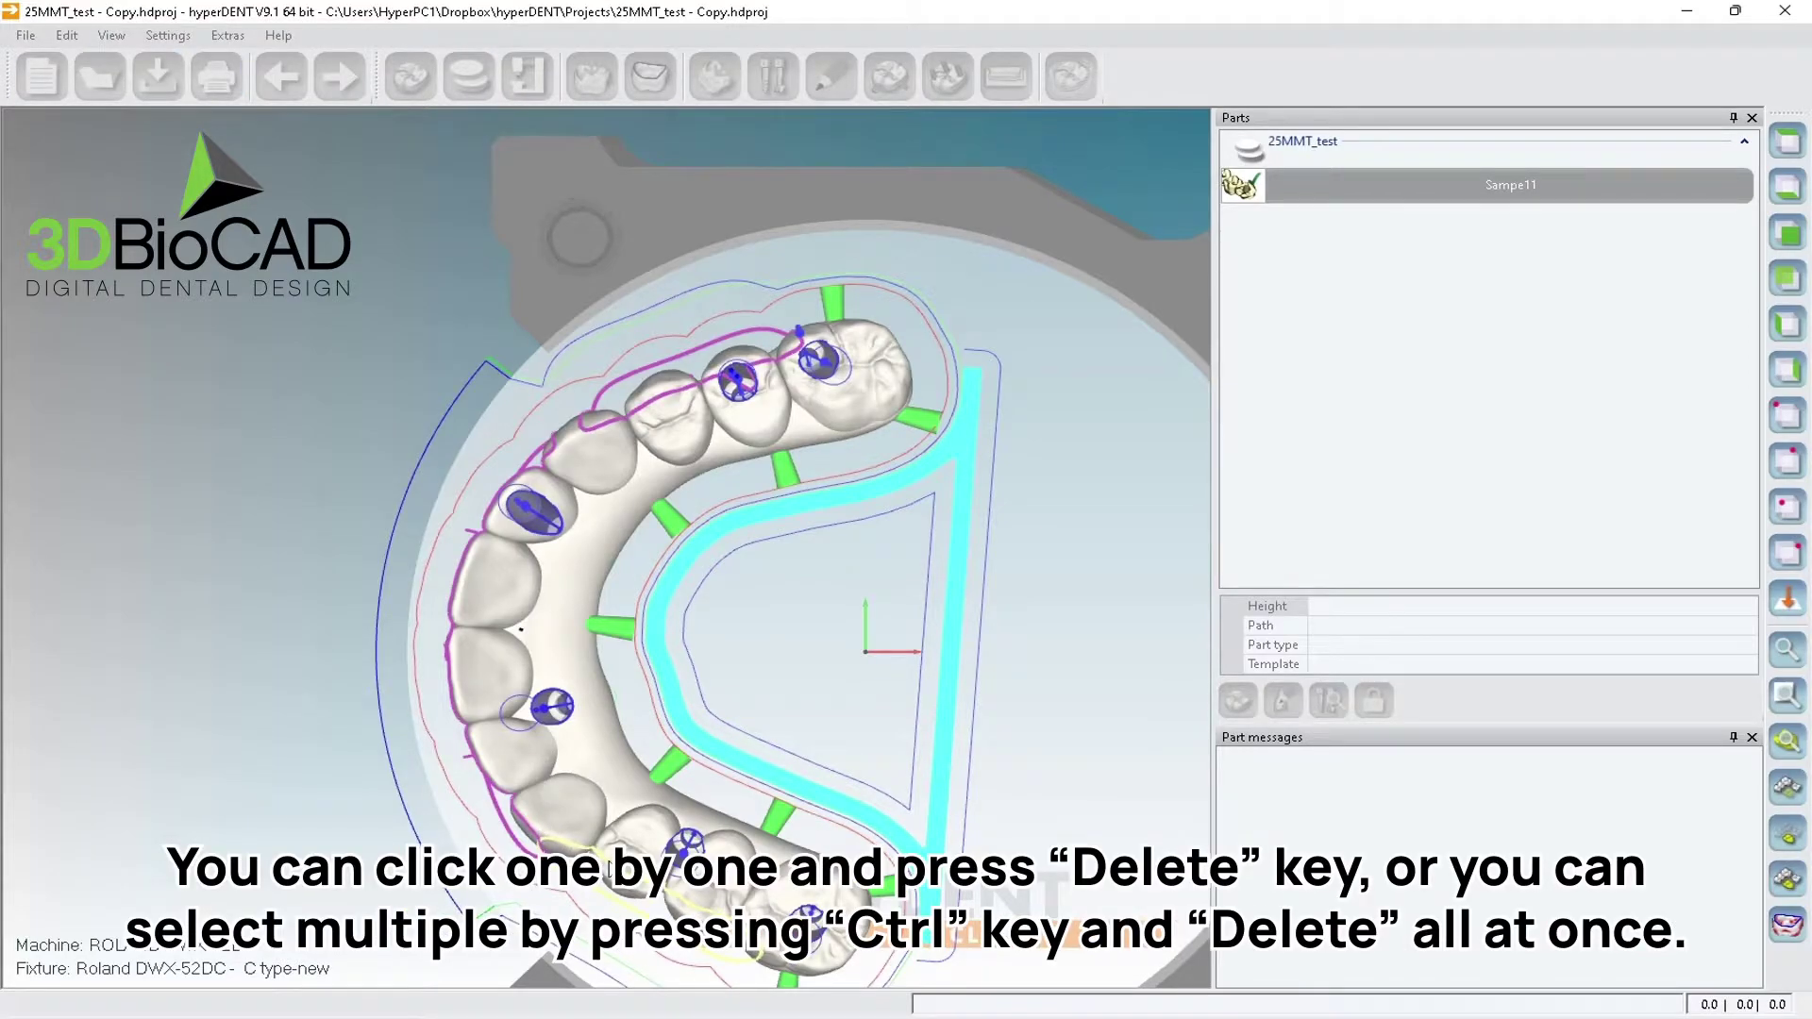
key(Delete)
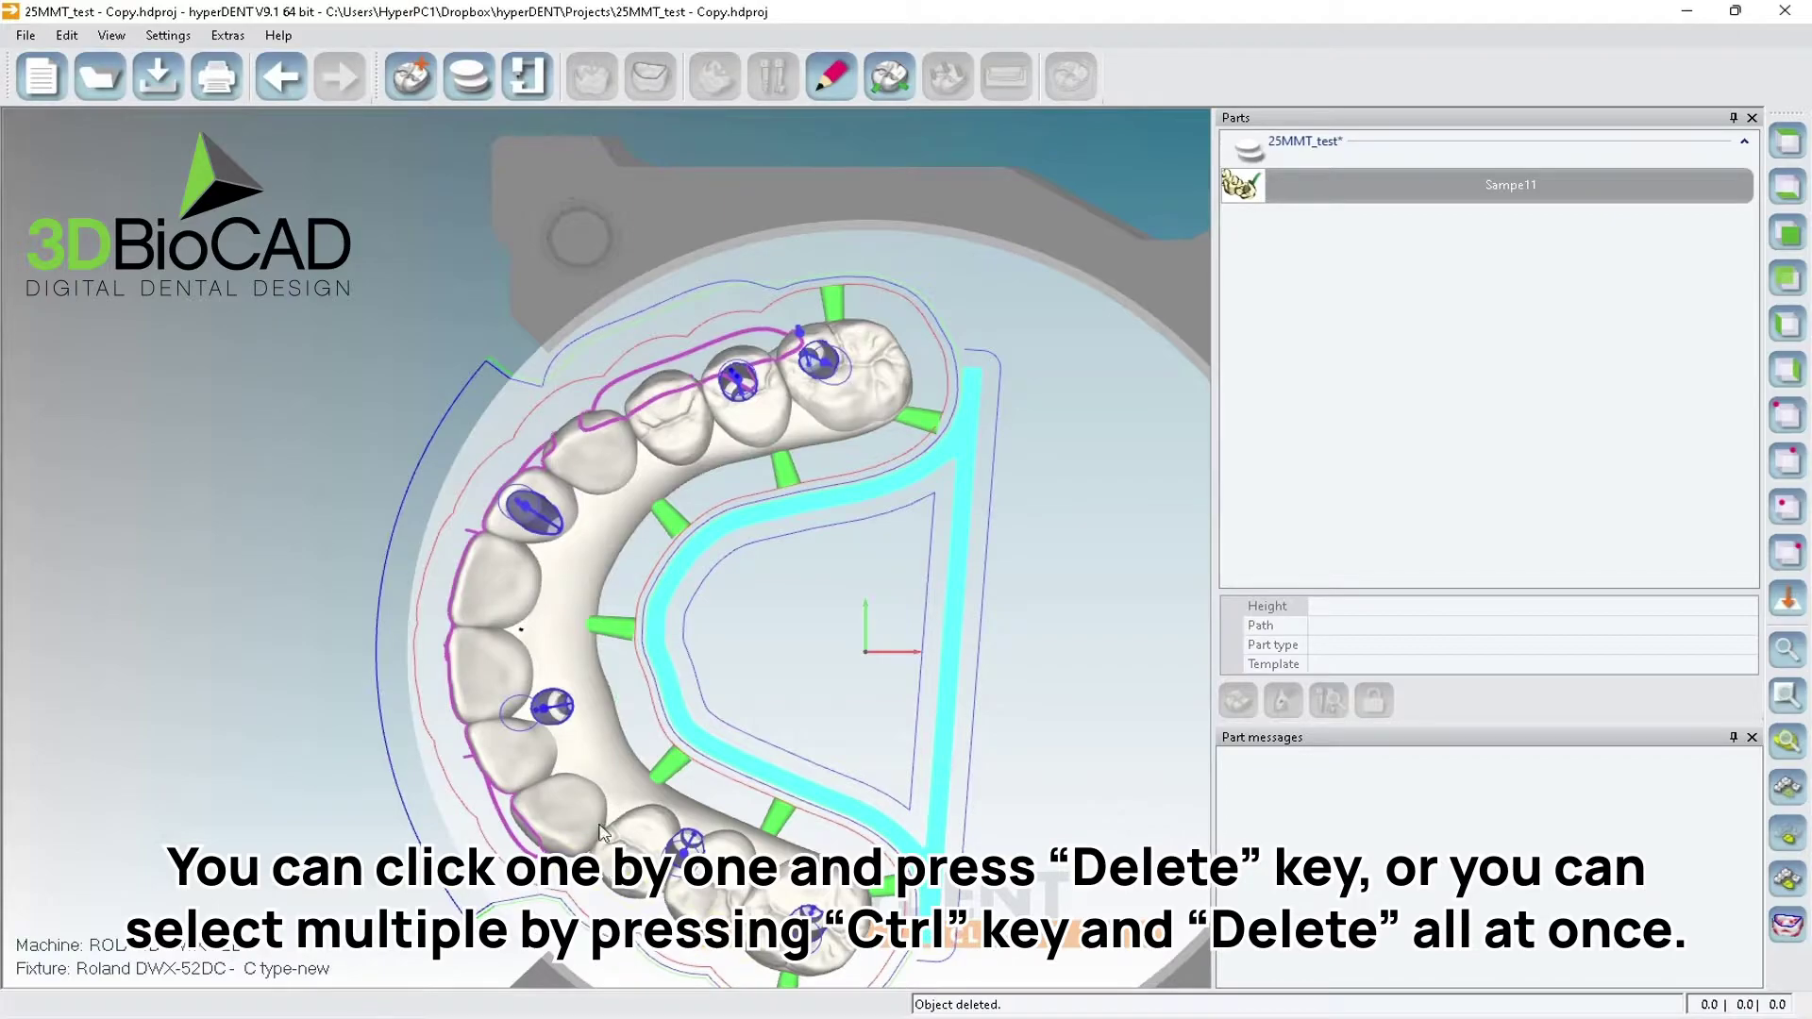
- Select the remaining curves along the teeth, including the left purple and upper ones, and delete them
middle_drag(595, 821, 462, 704)
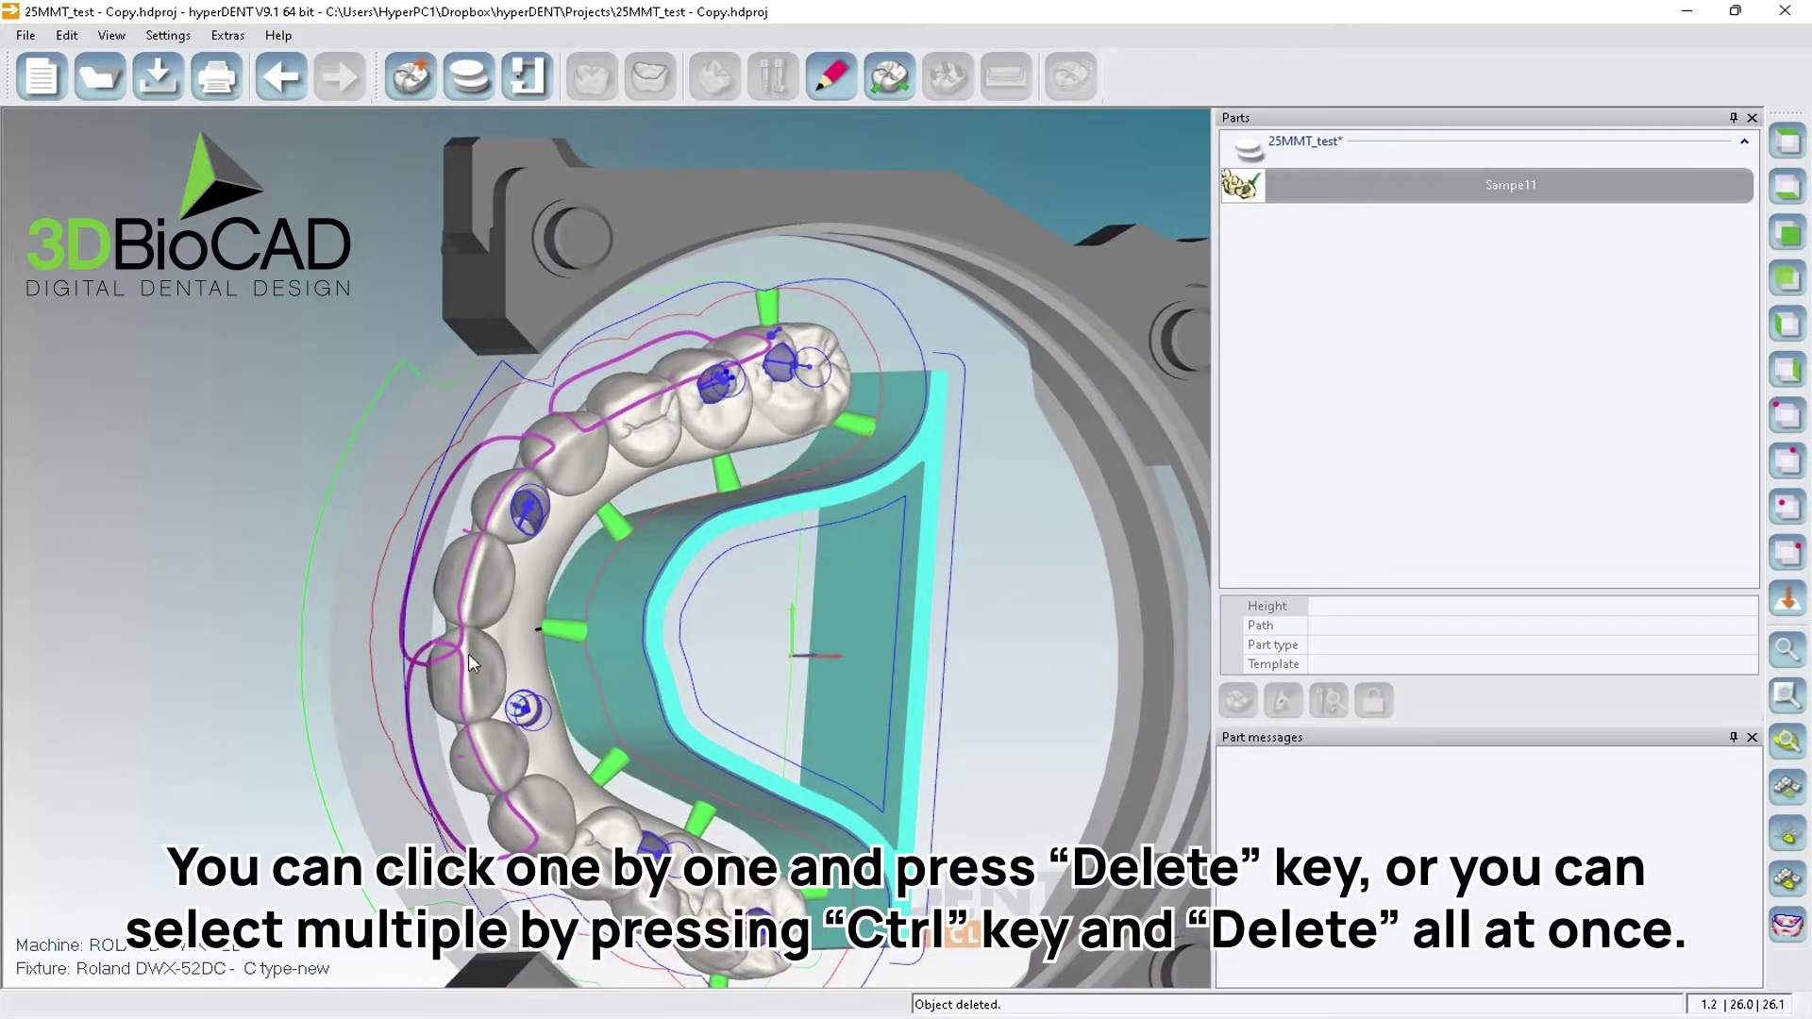
click(466, 660)
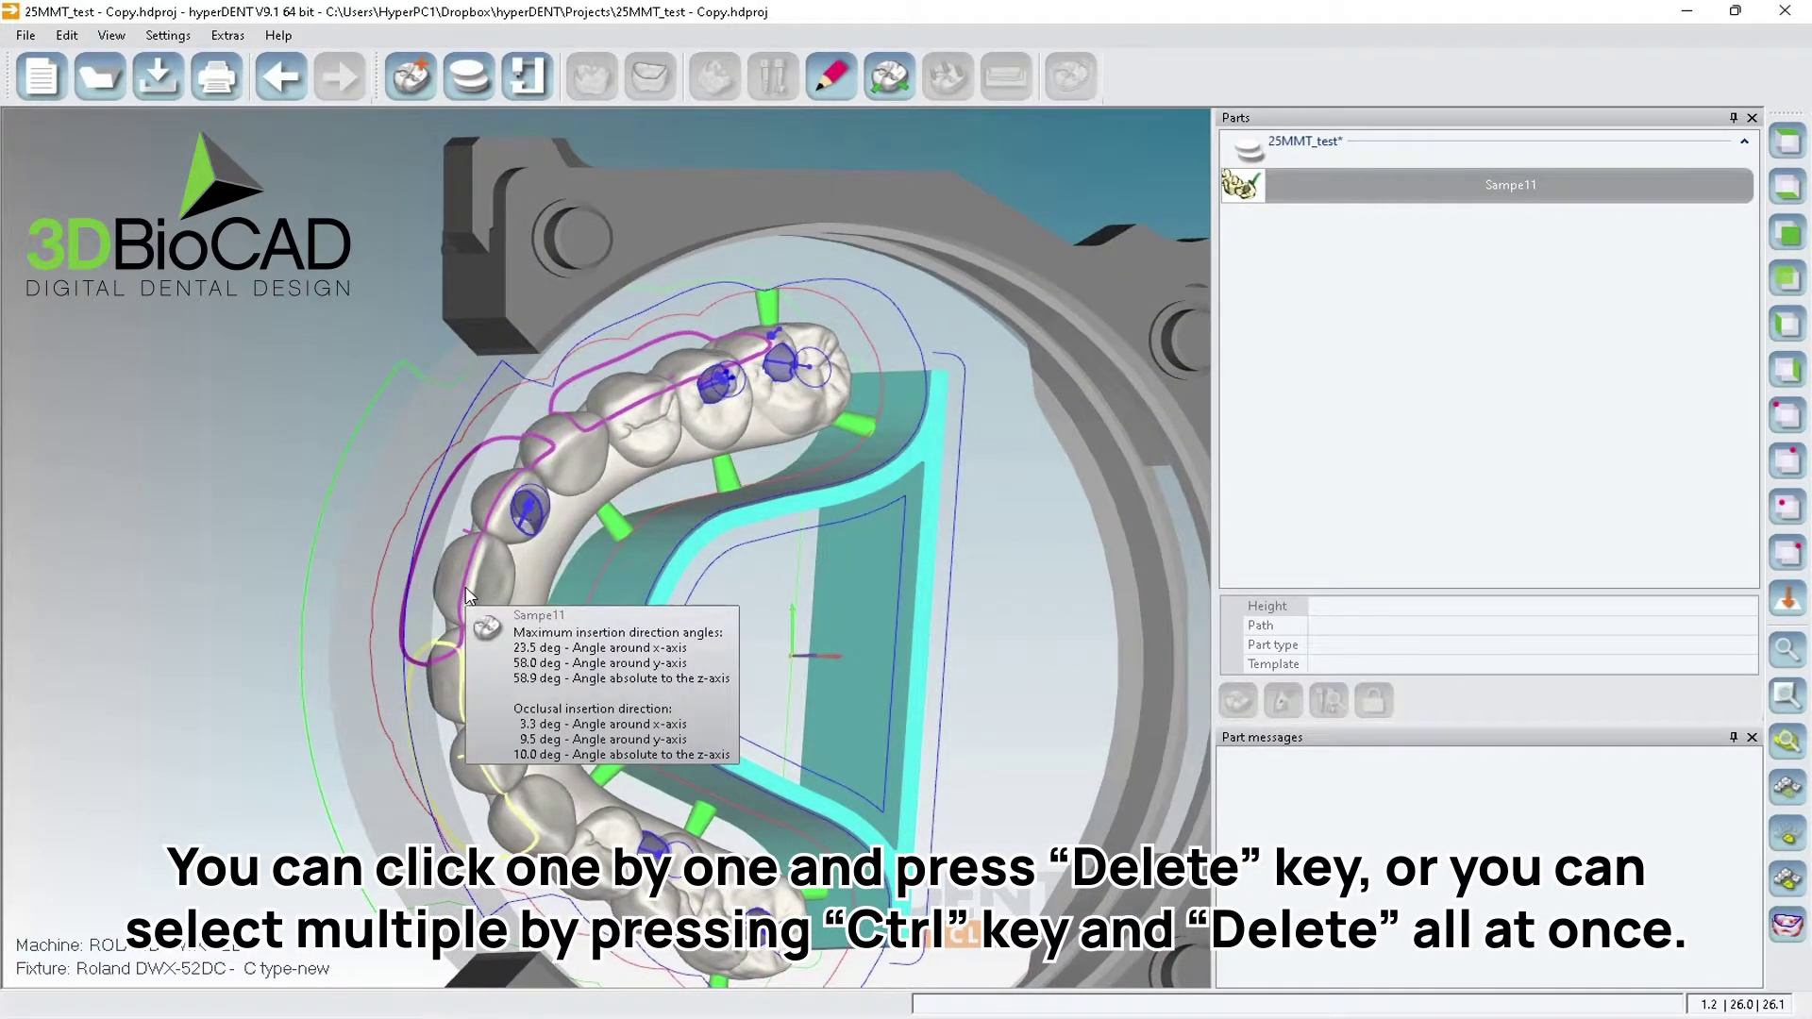
click(469, 595)
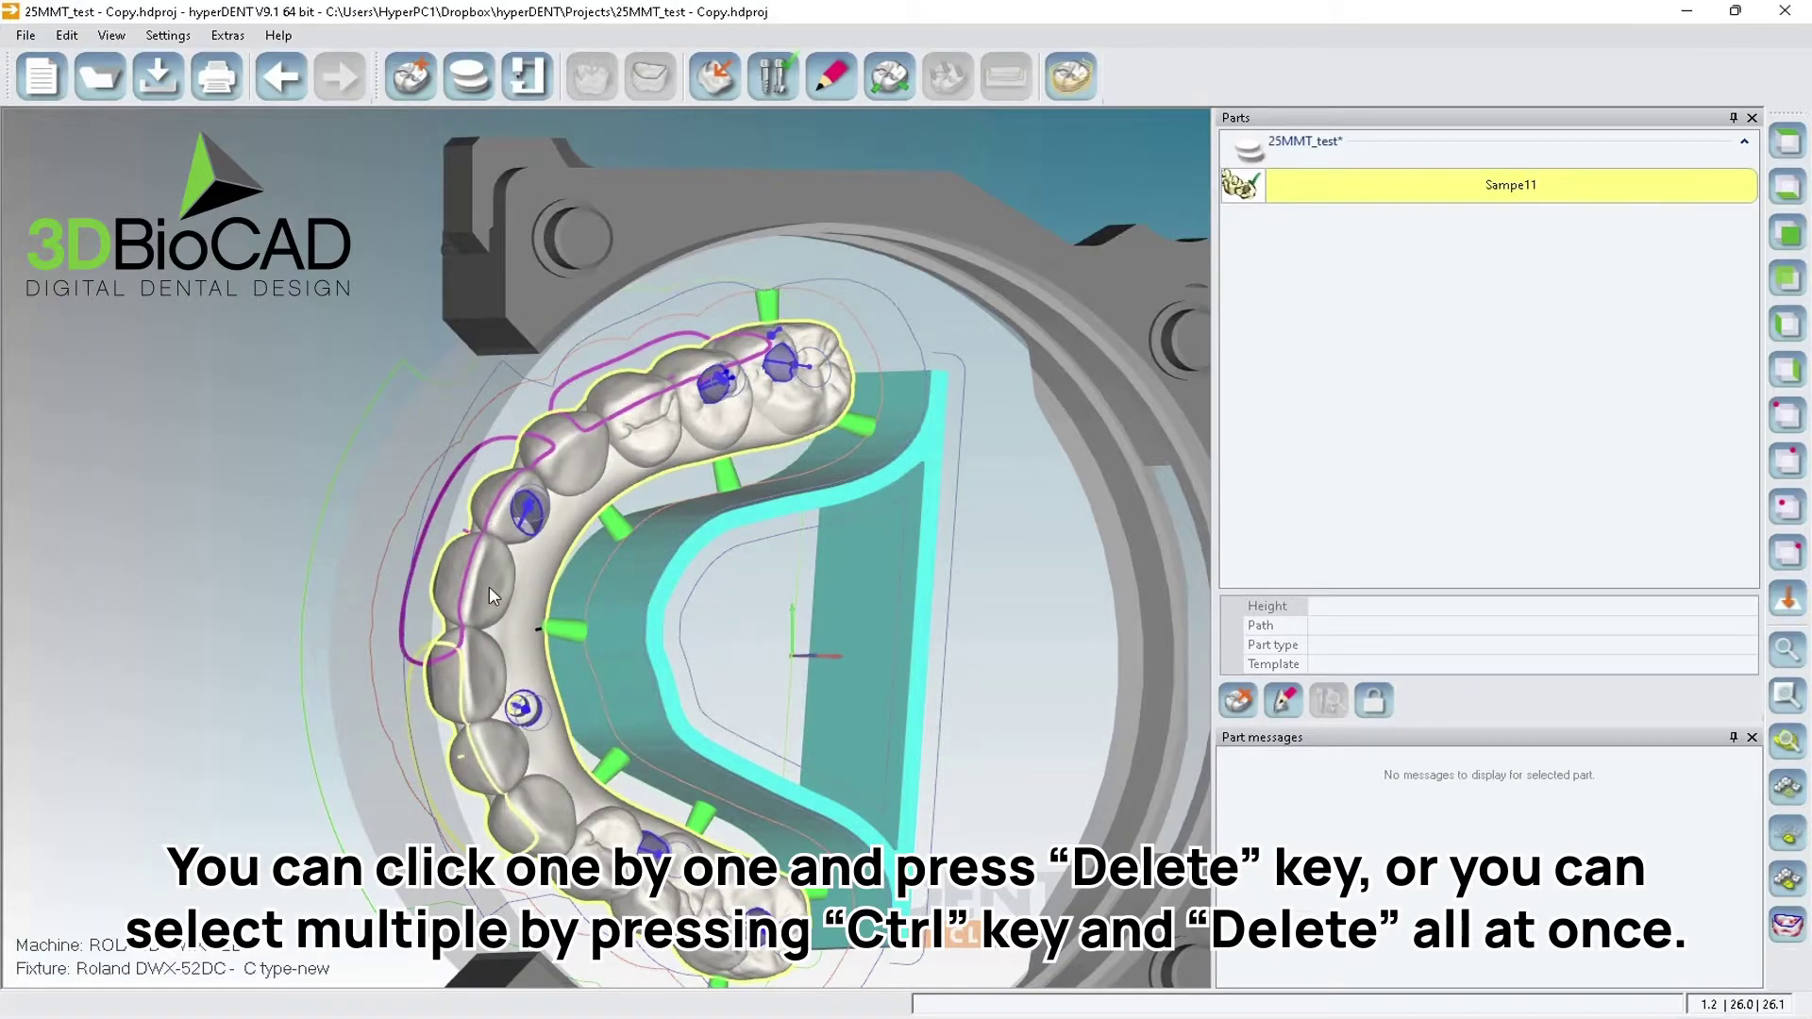
click(489, 586)
click(469, 578)
click(417, 510)
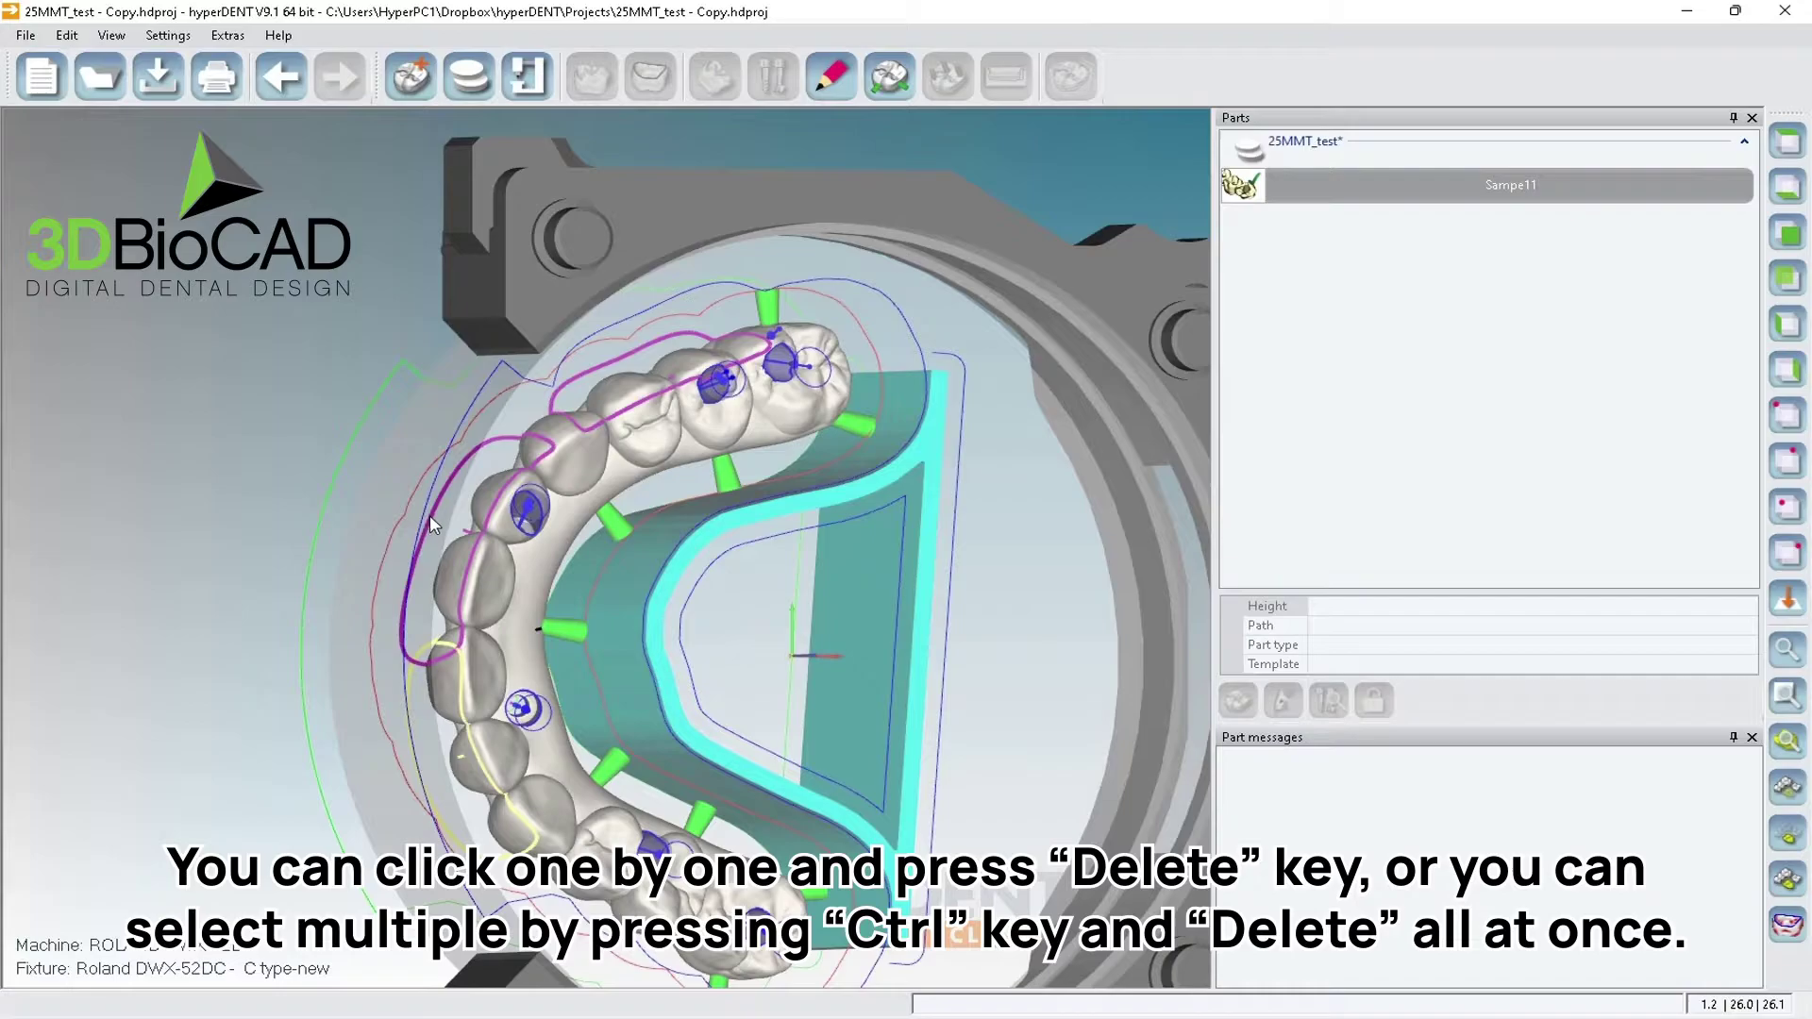
ctrl+click(429, 519)
ctrl+click(596, 364)
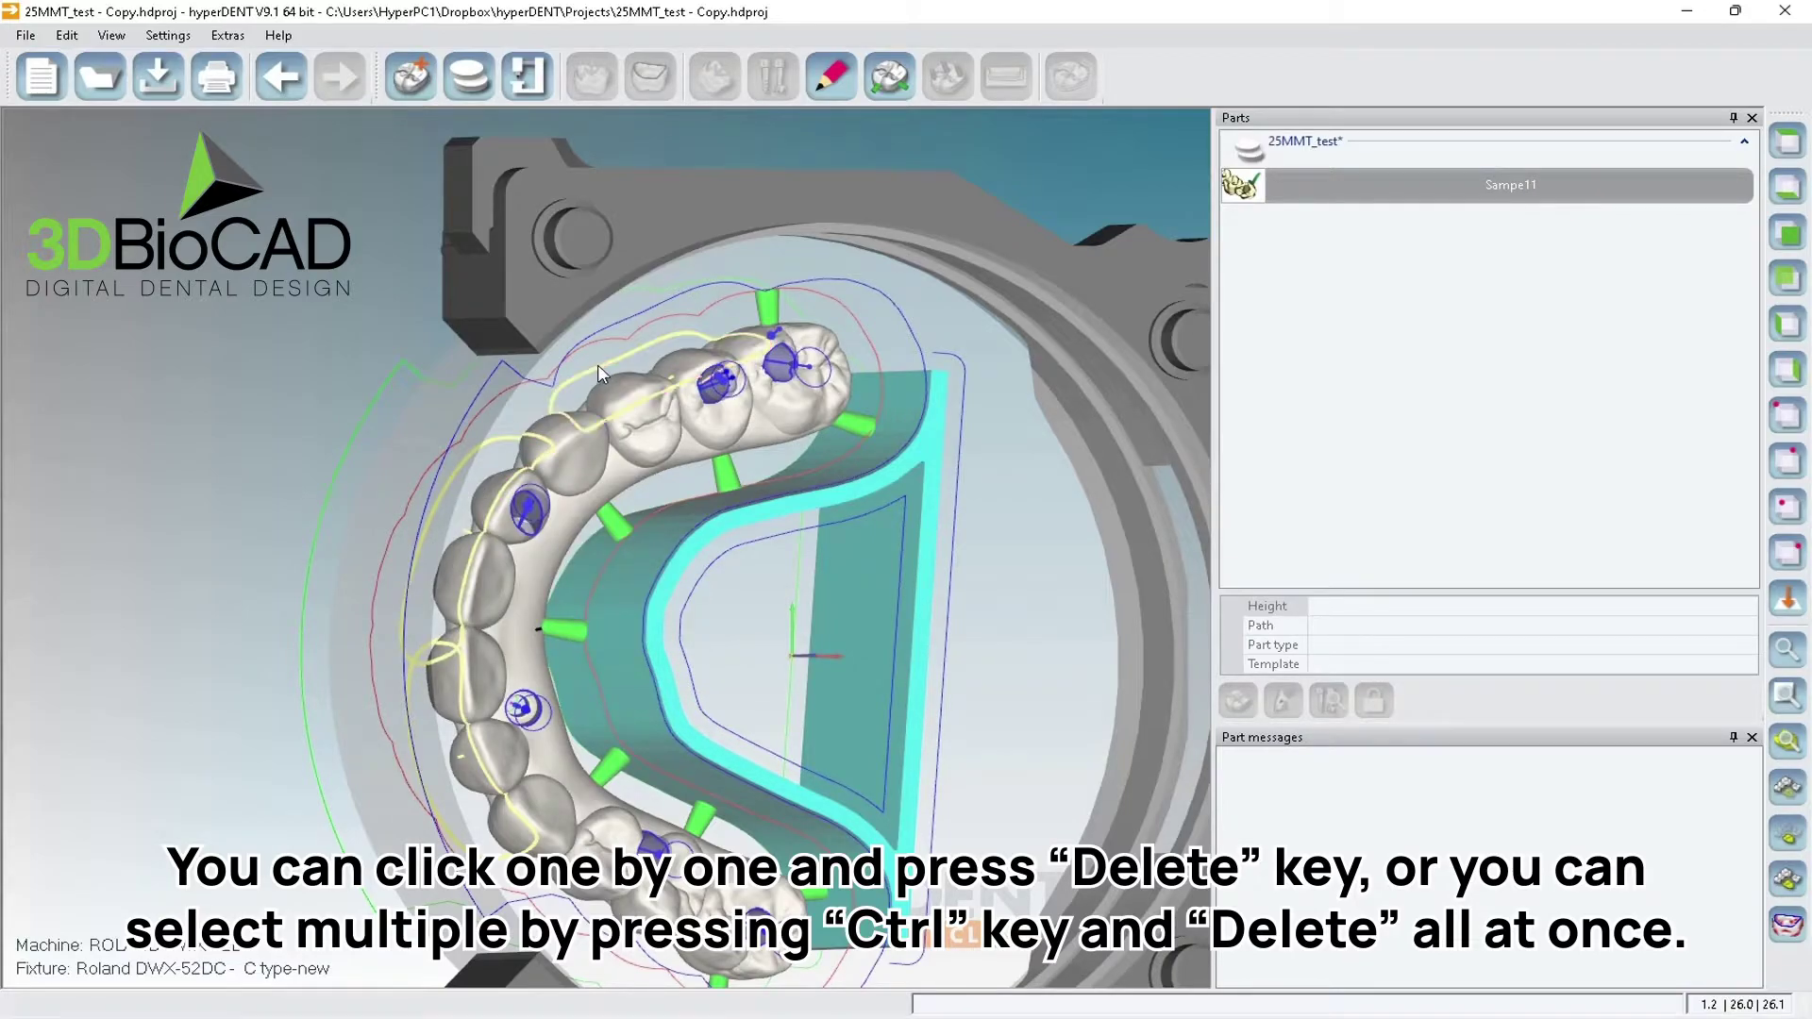
key(Delete)
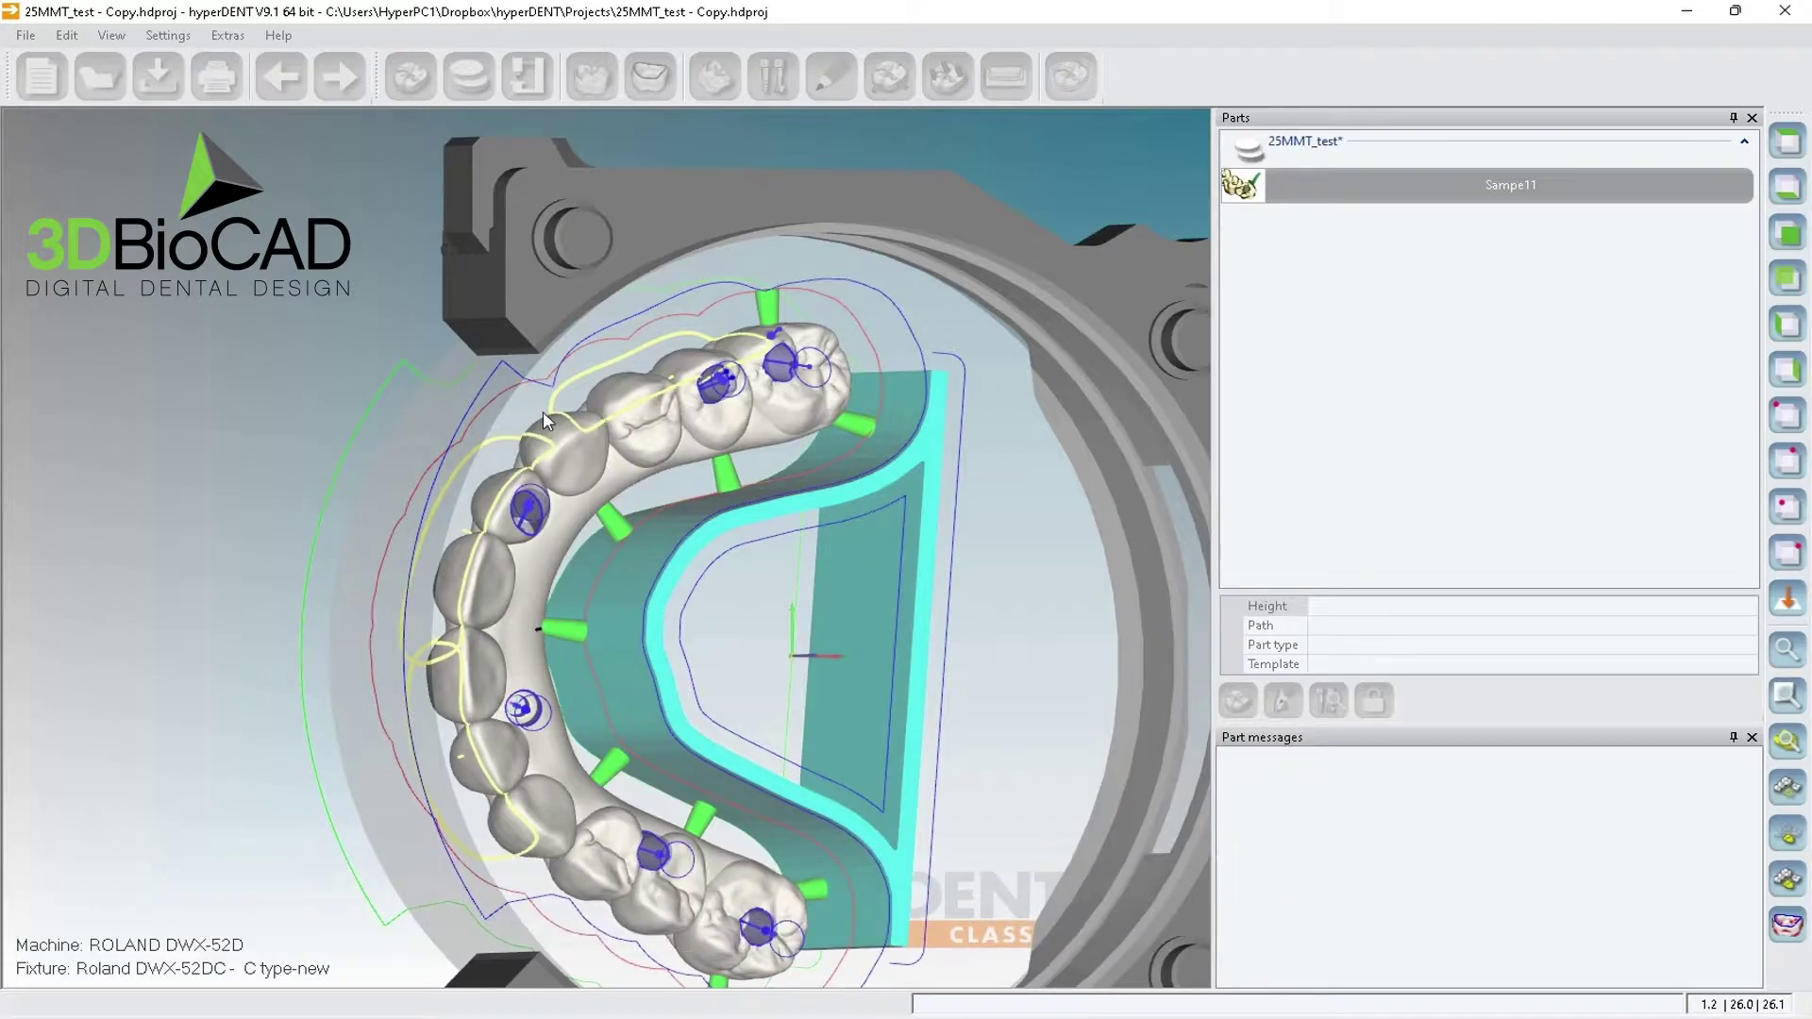
- Delete the three angled screw channels, including the molar's, so their holes show open
click(527, 510)
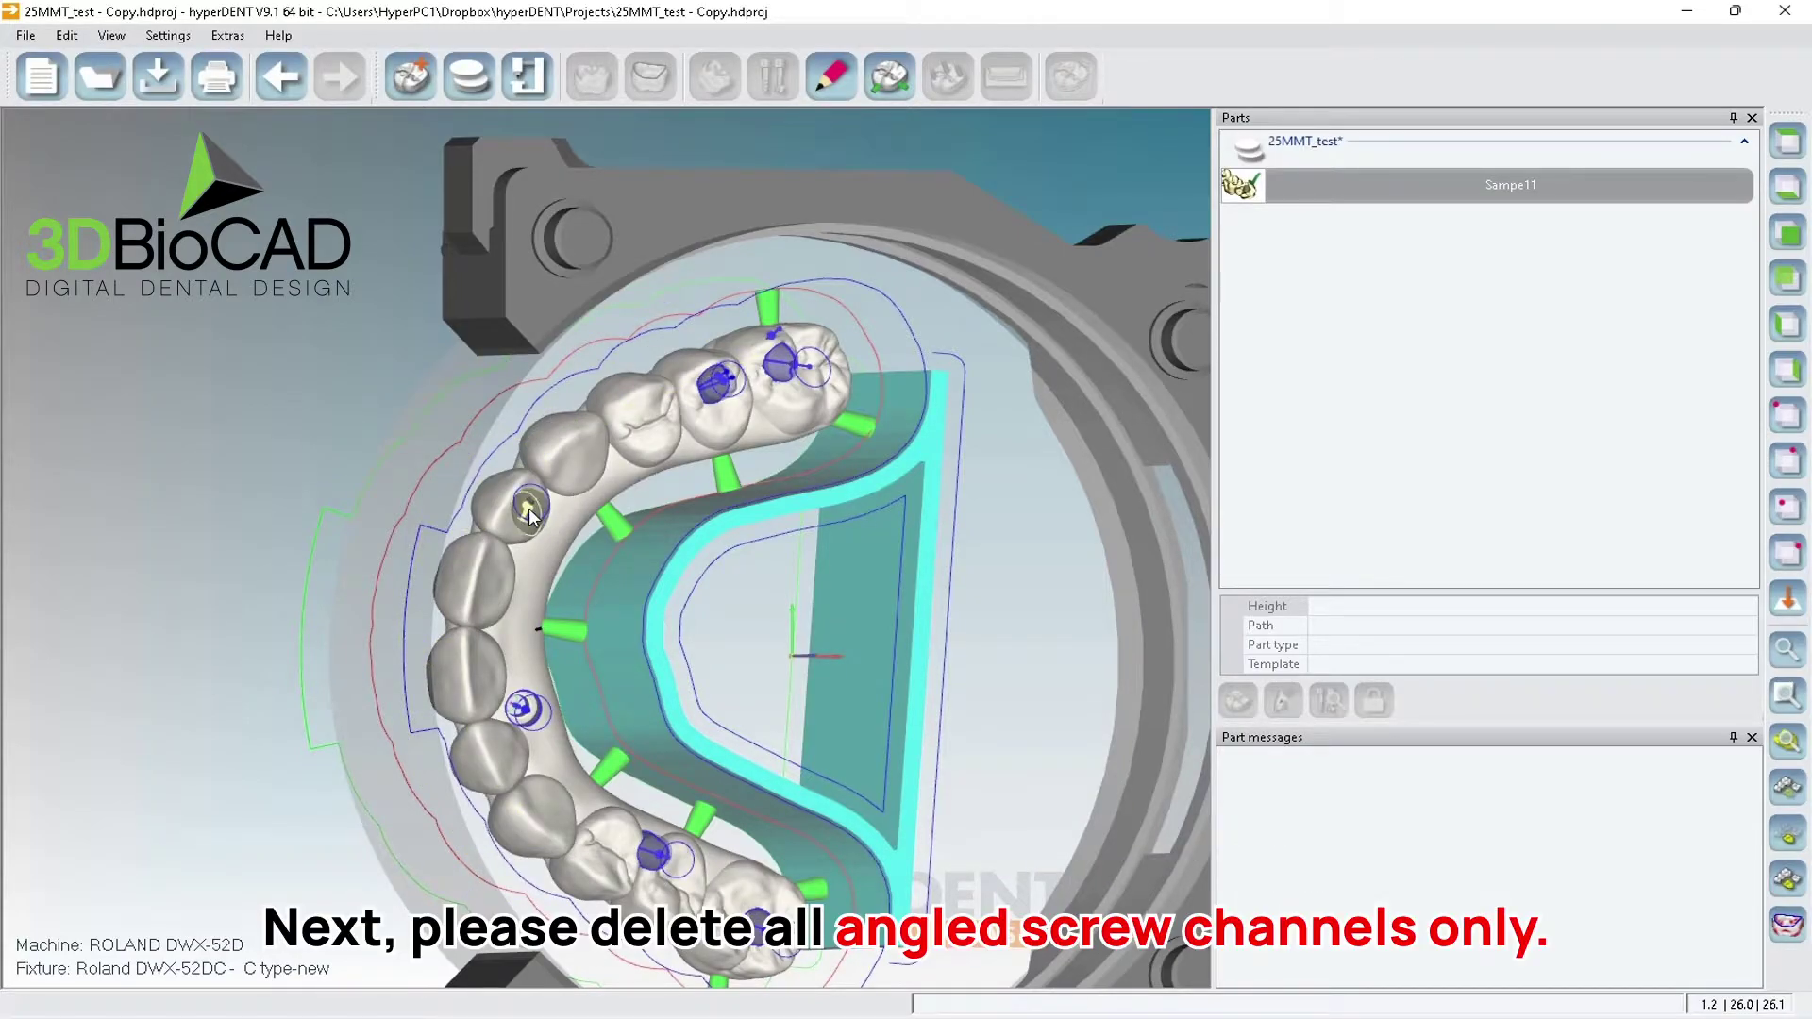
click(721, 383)
click(793, 375)
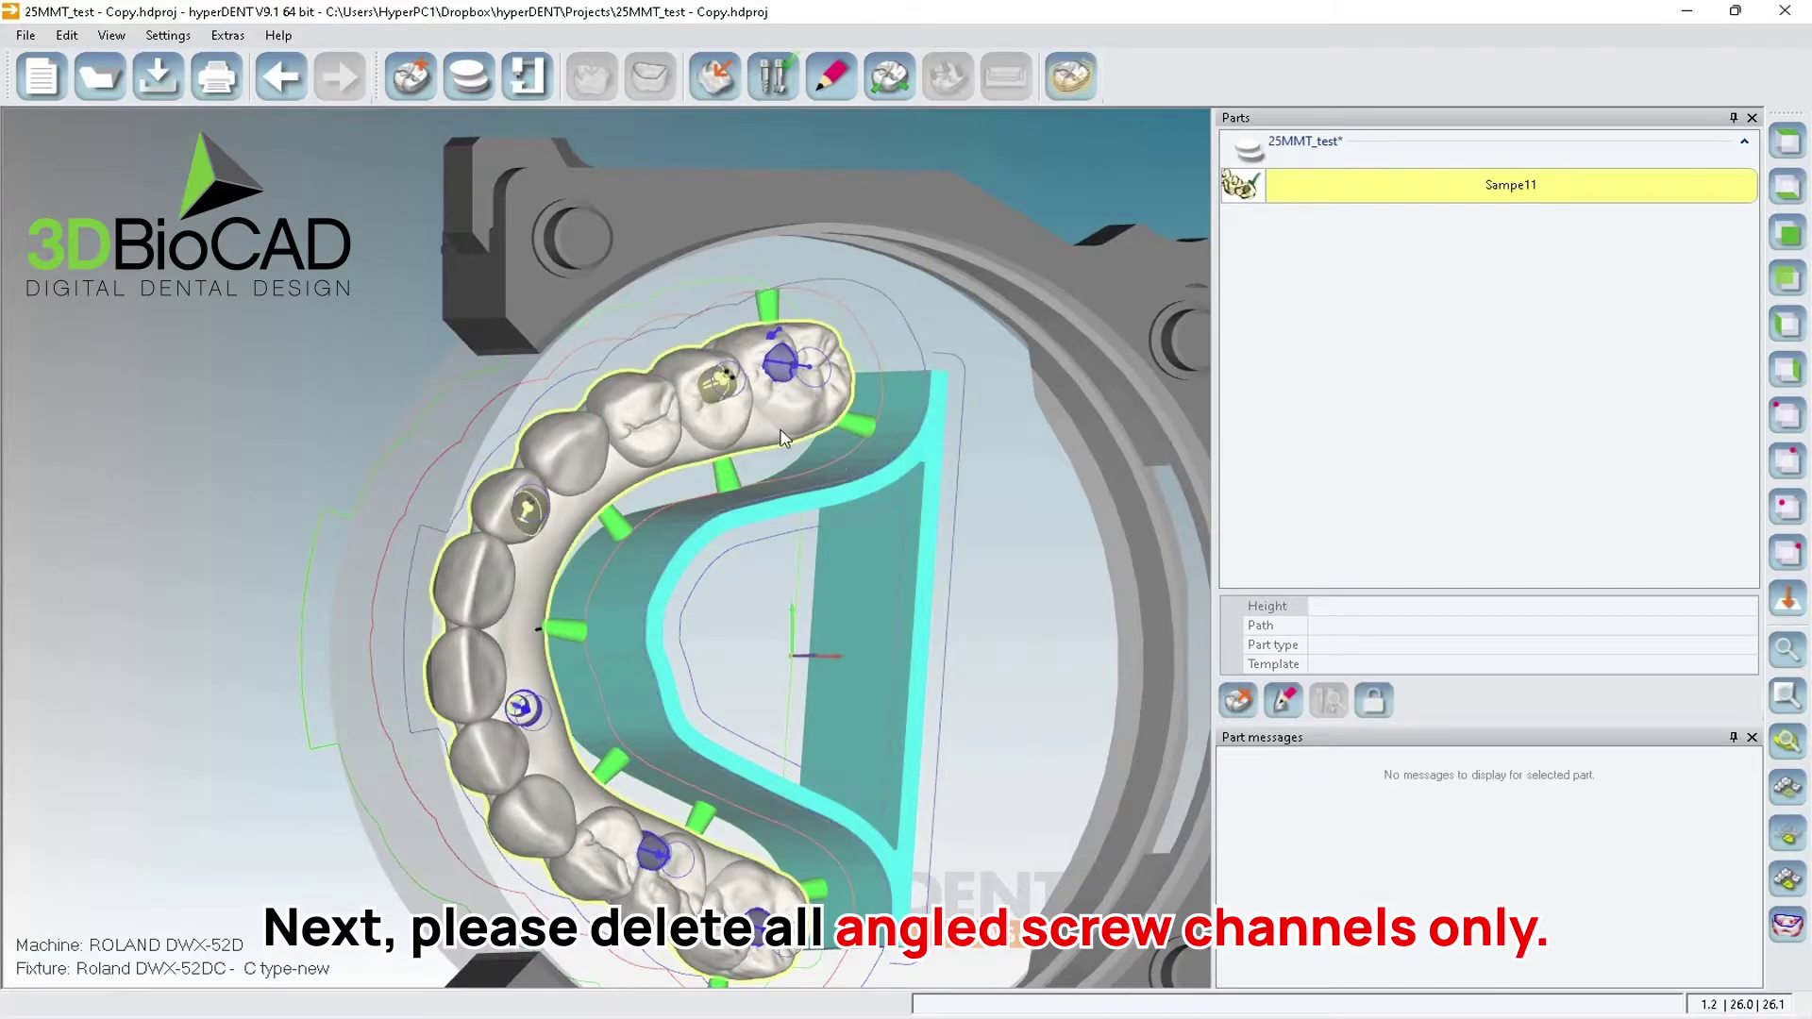
click(767, 363)
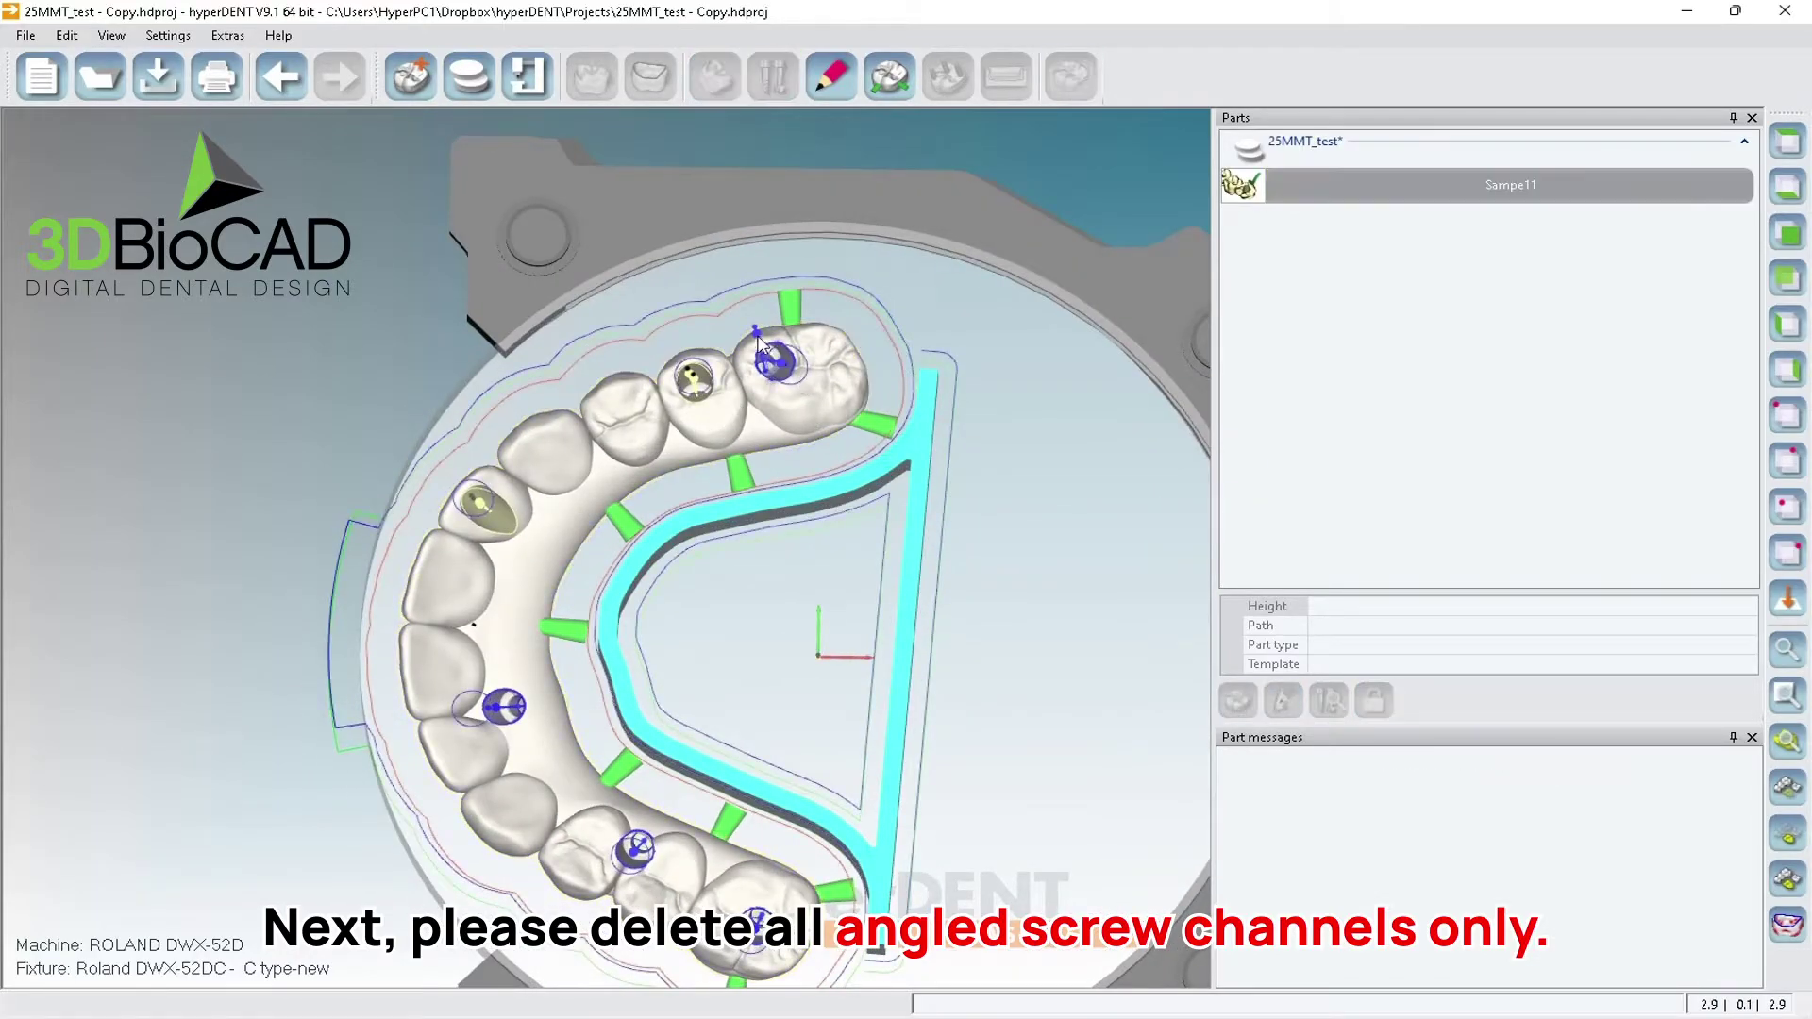
click(761, 345)
key(Delete)
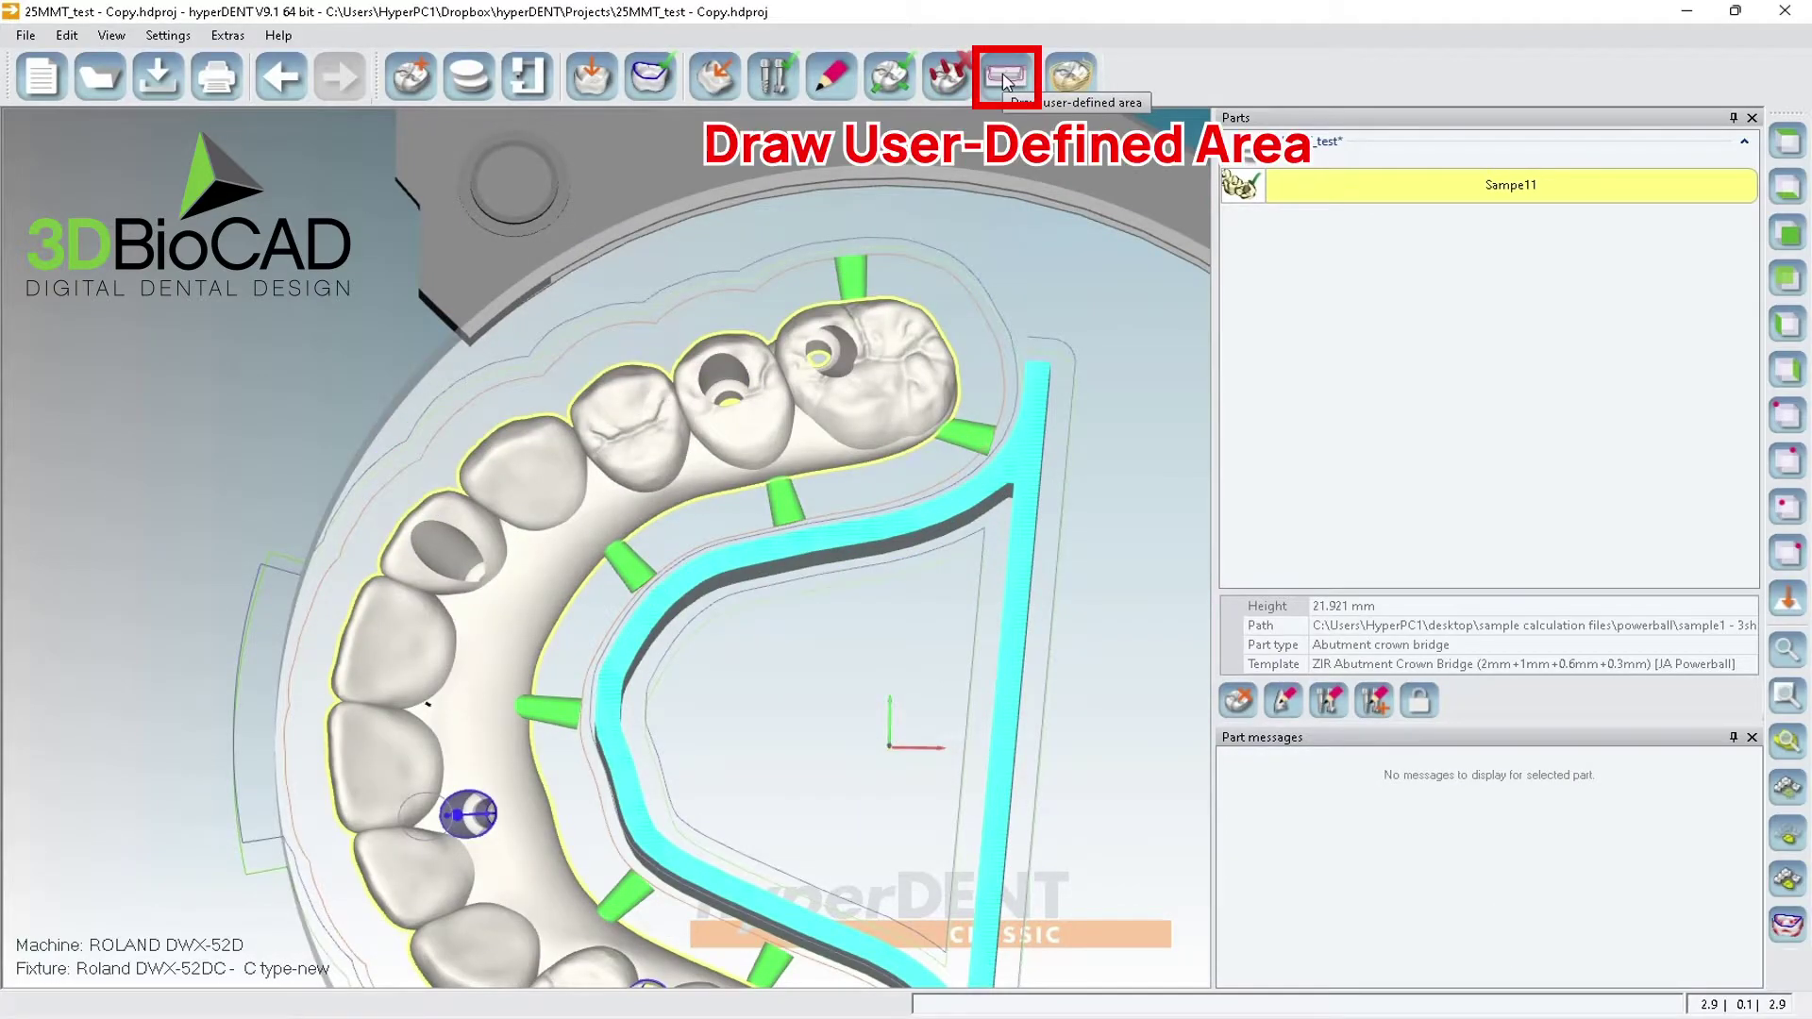
click(1005, 80)
- Zoom and rotate the view to look squarely down the incisor's screw hole
scroll(436, 574, up, 10)
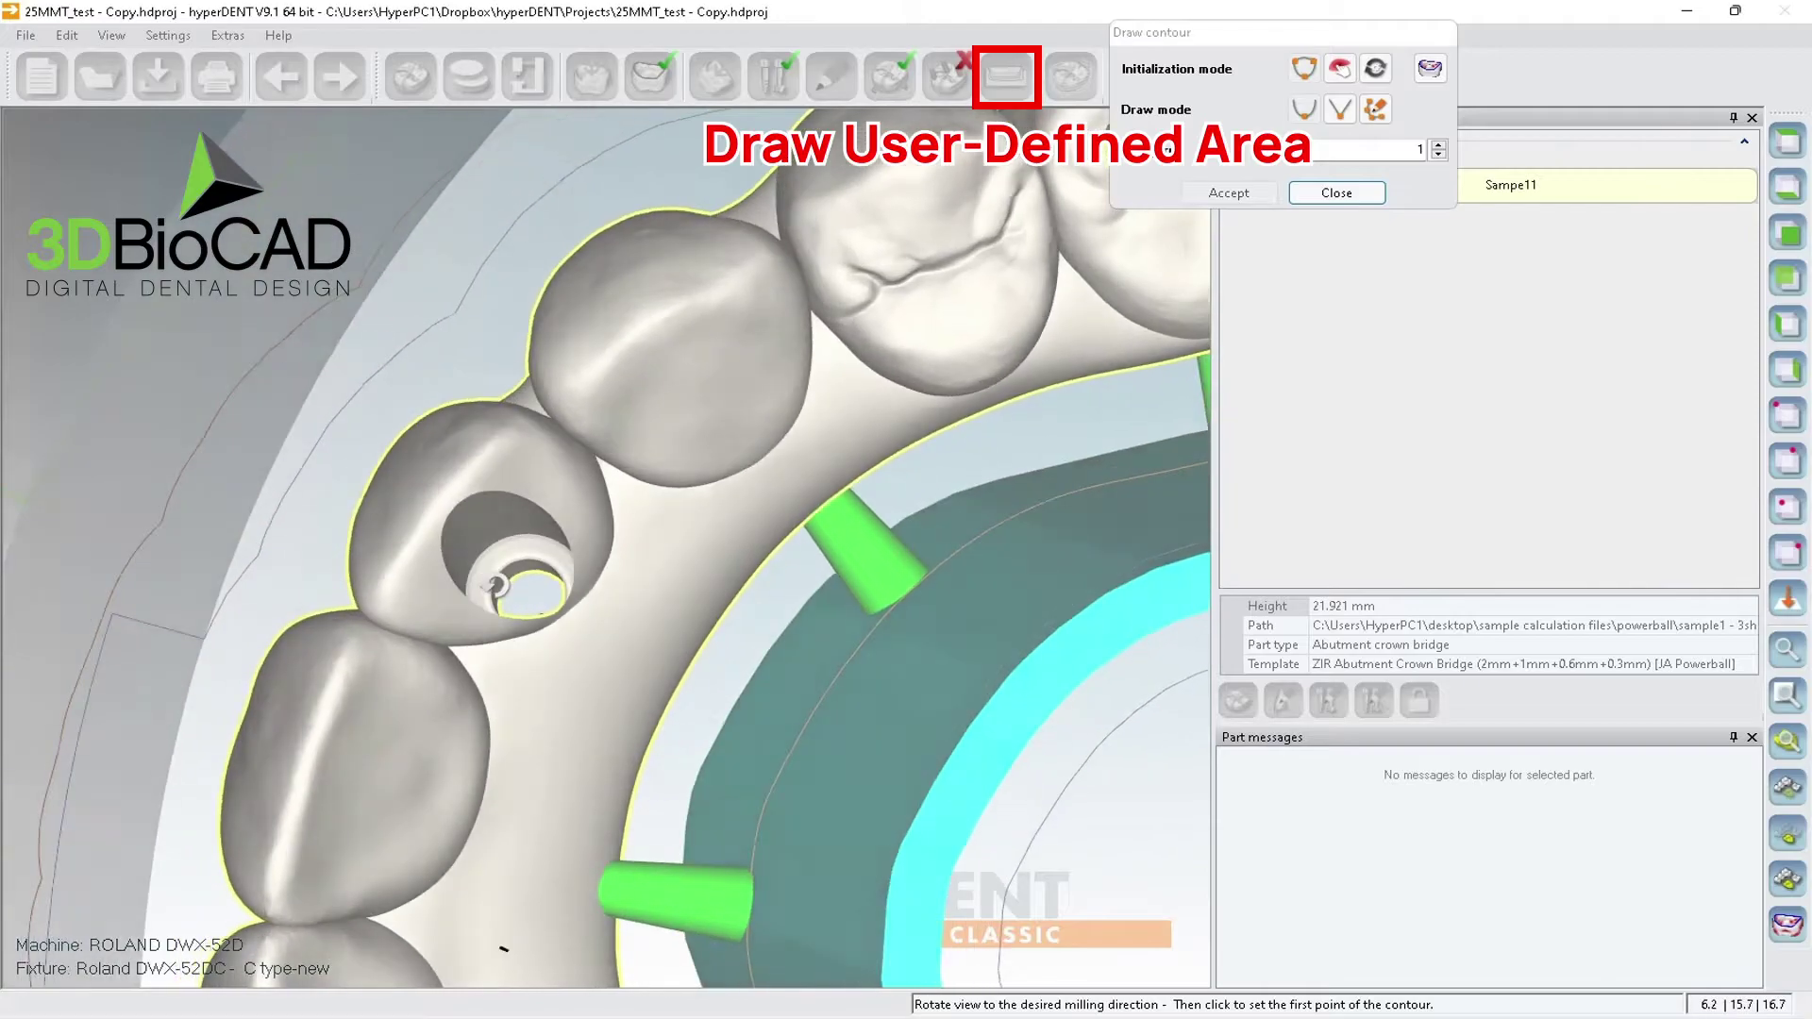
right_drag(493, 587, 504, 599)
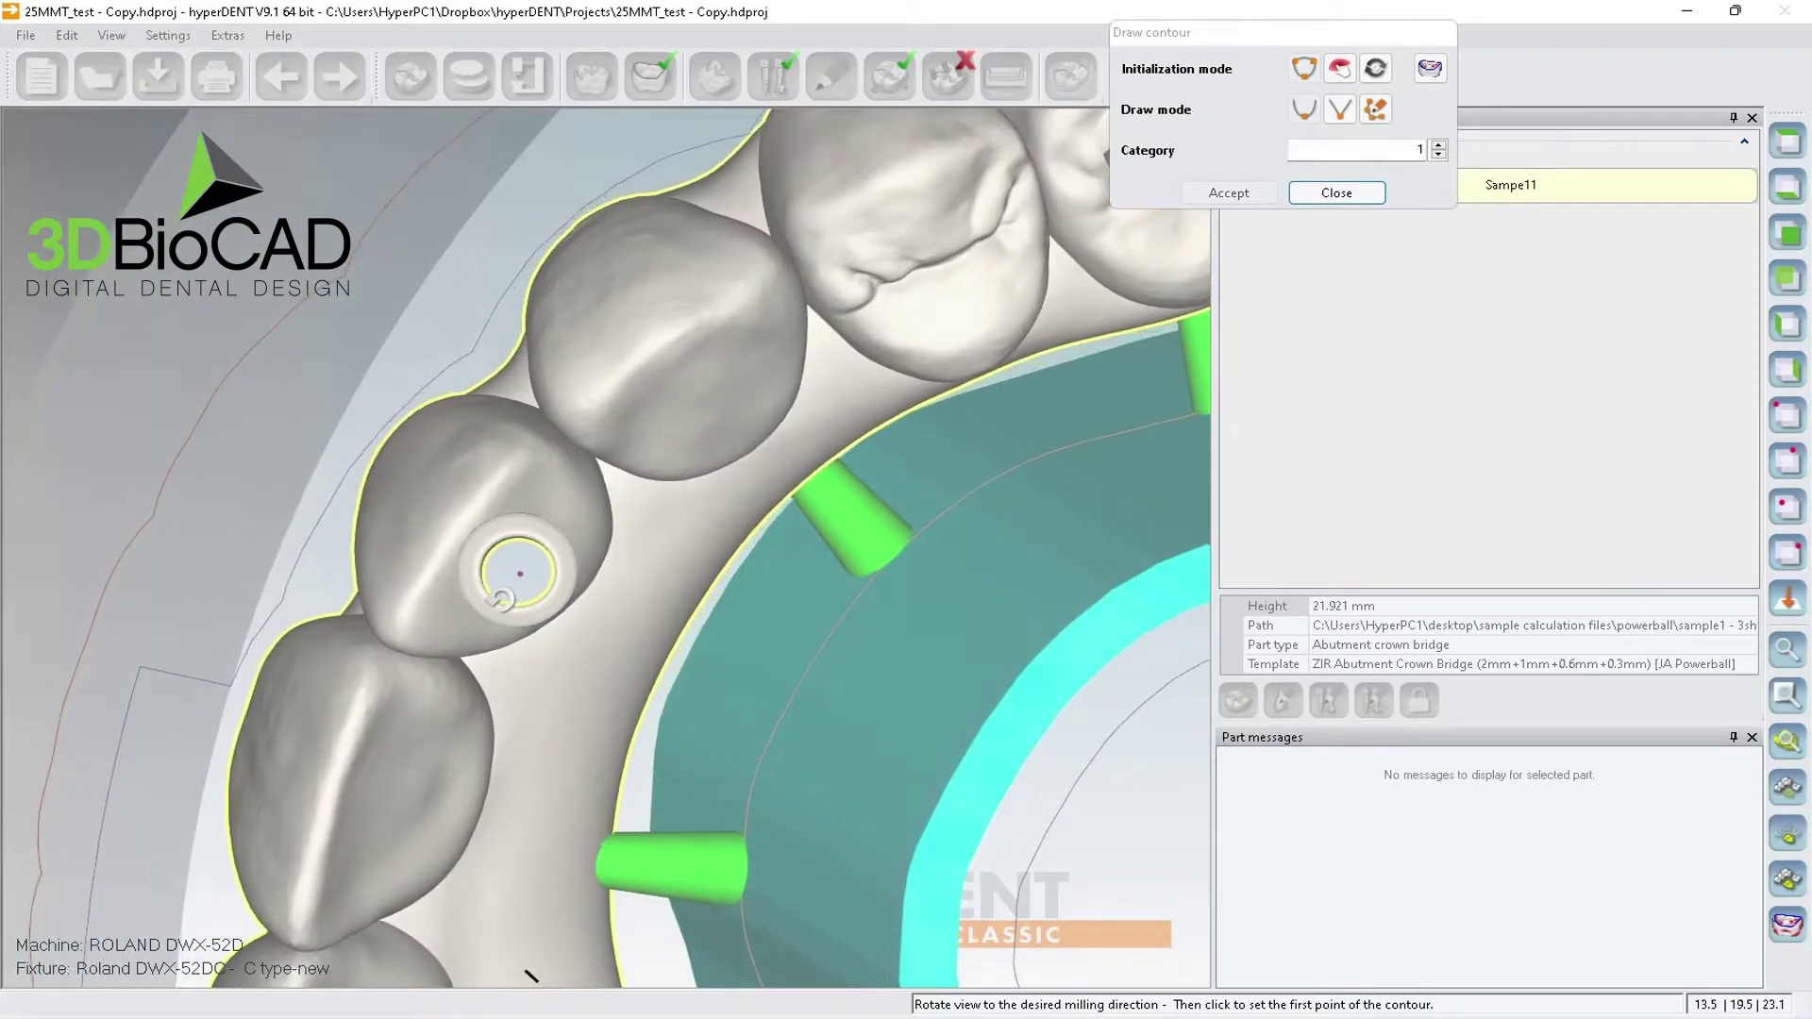
scroll(508, 583, up, 8)
scroll(509, 583, up, 3)
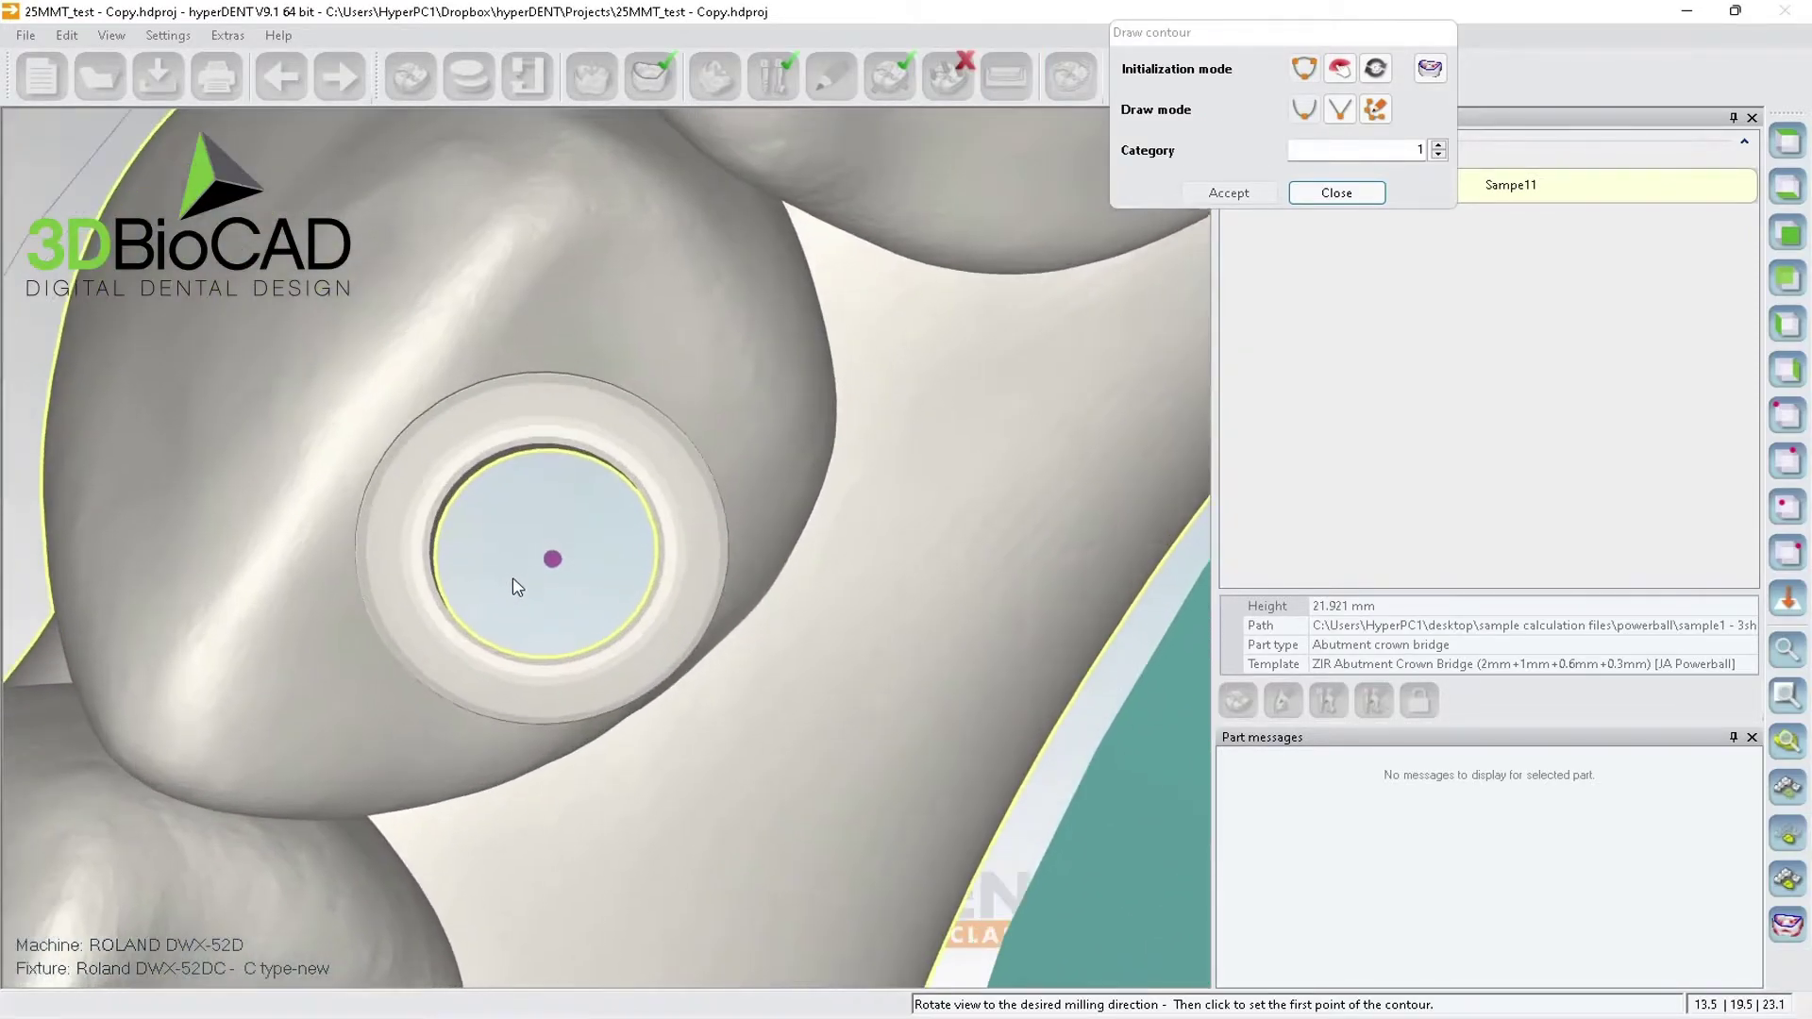
right_drag(519, 588, 522, 585)
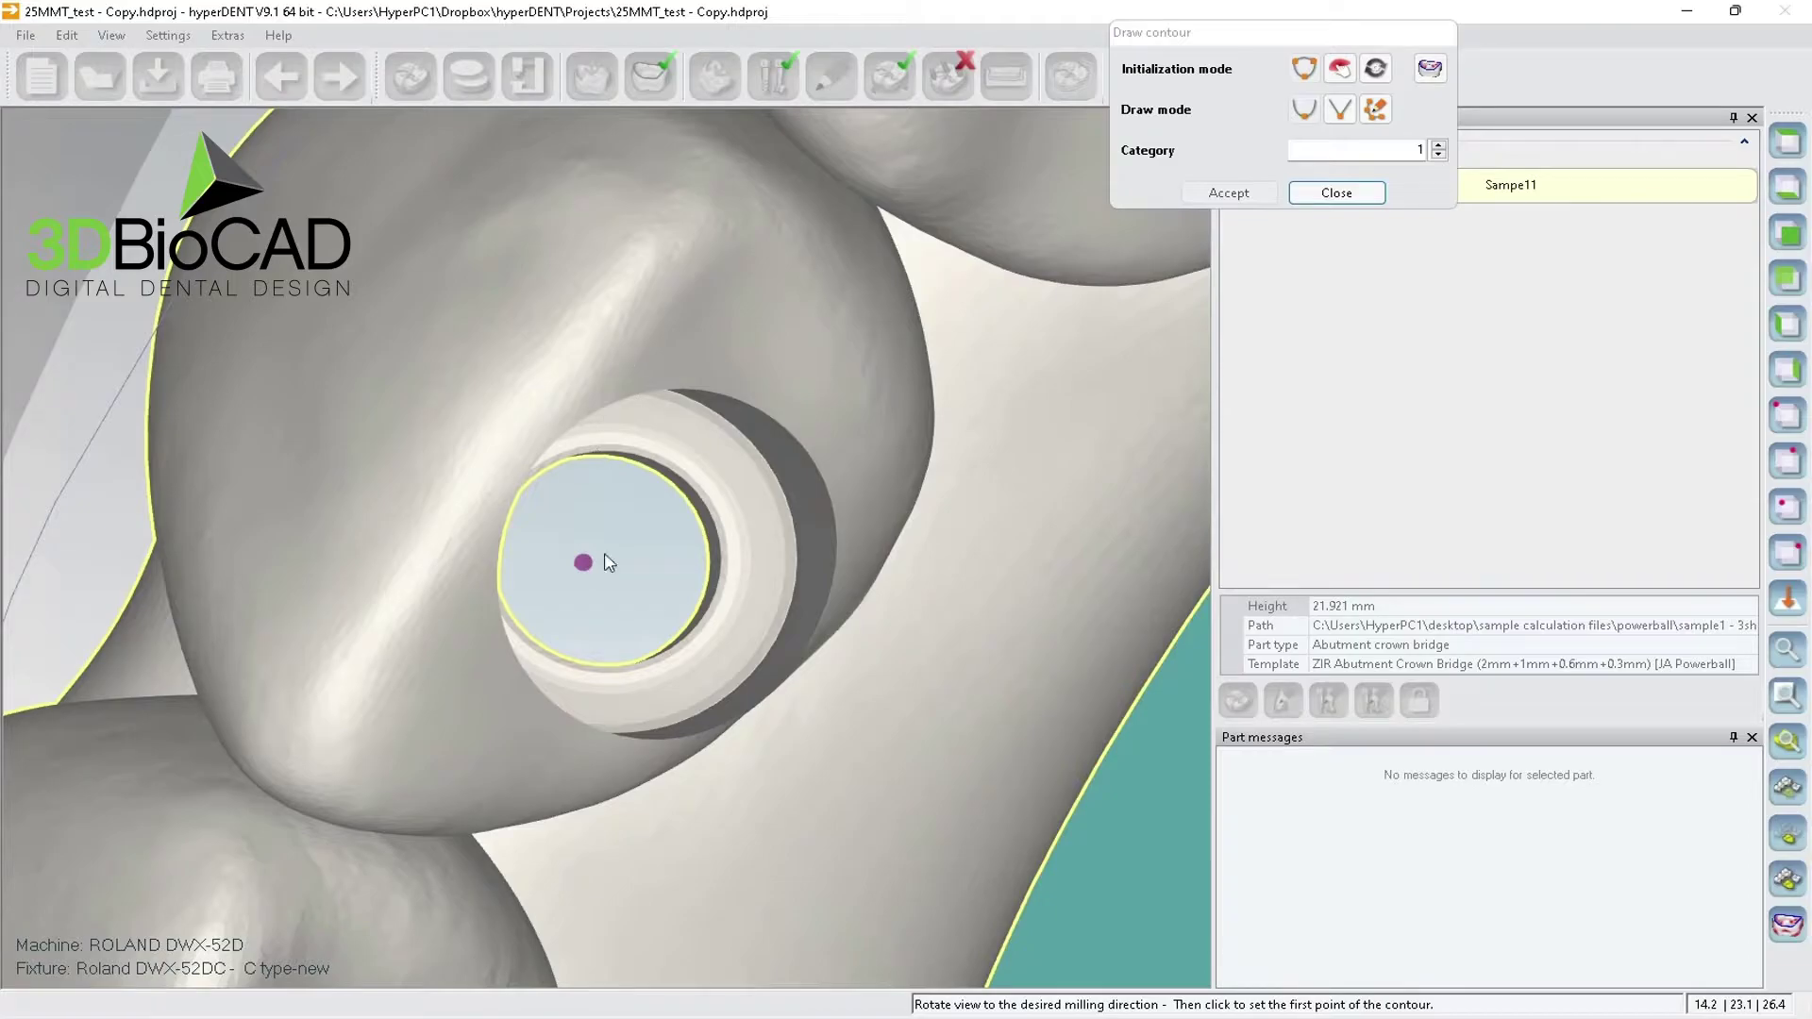
right_drag(605, 556, 596, 554)
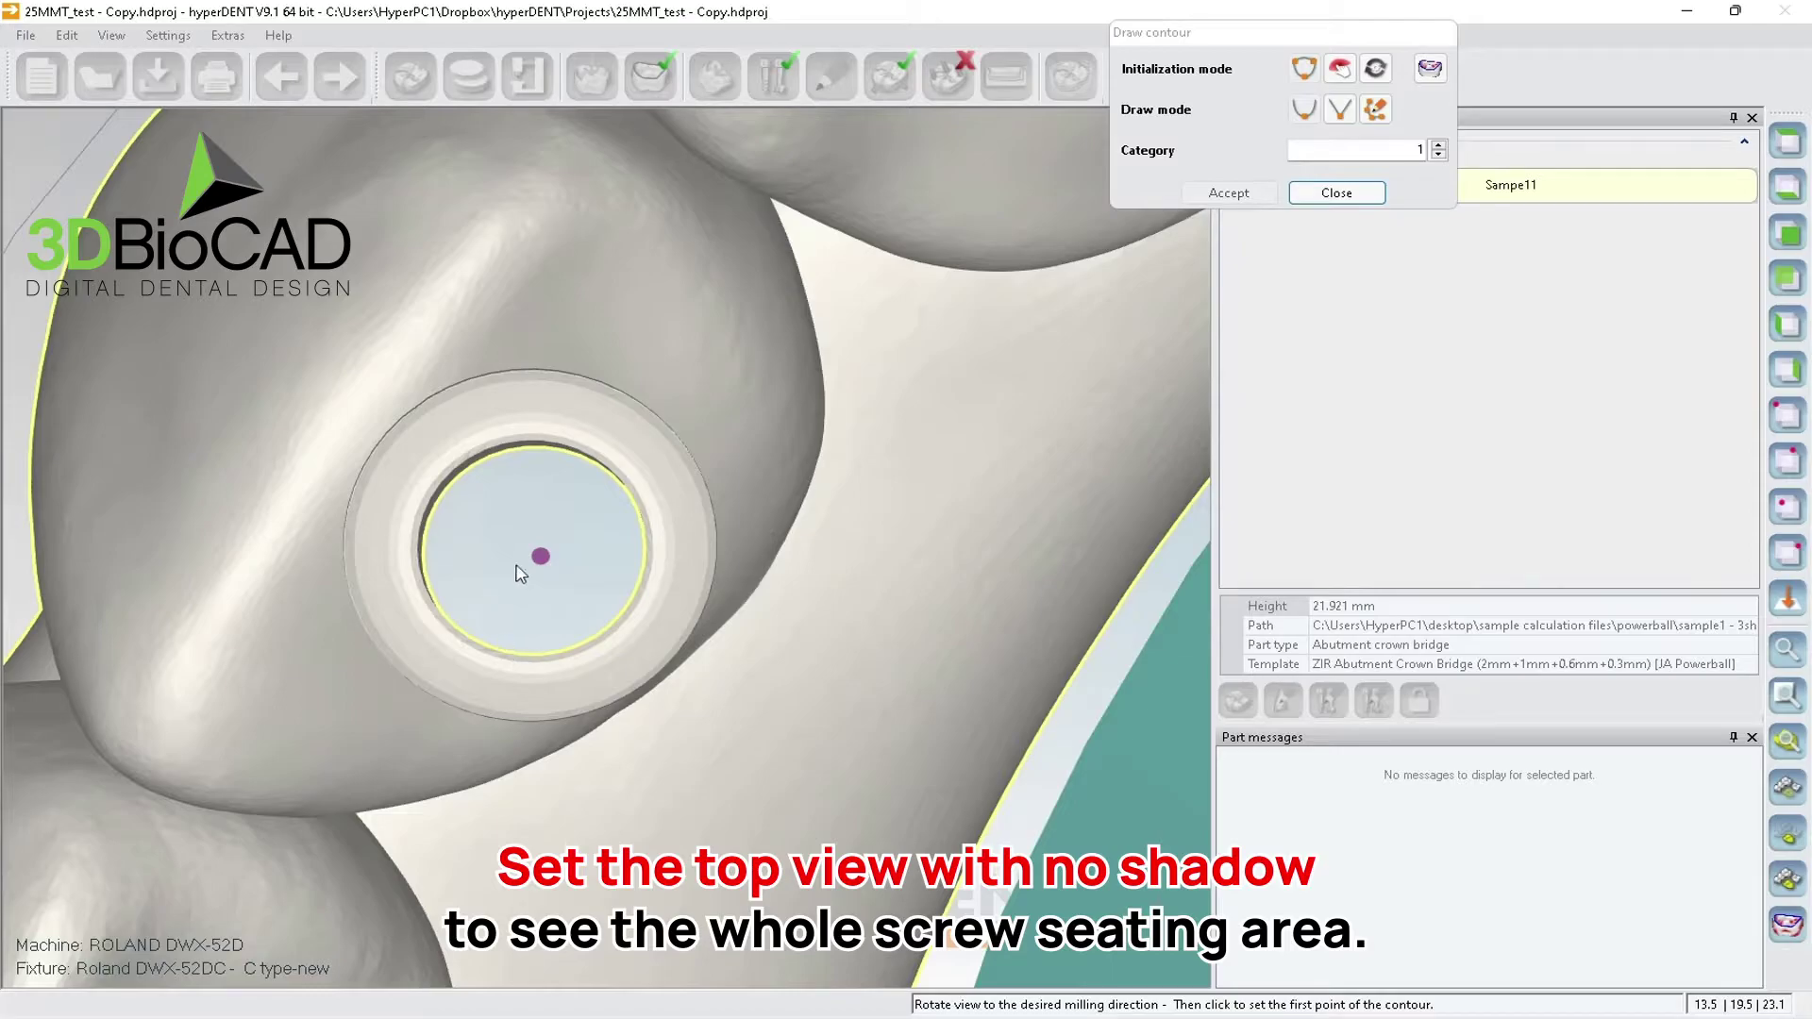
mouse_move(522, 573)
right_down()
mouse_move(535, 619)
mouse_move(519, 593)
right_up()
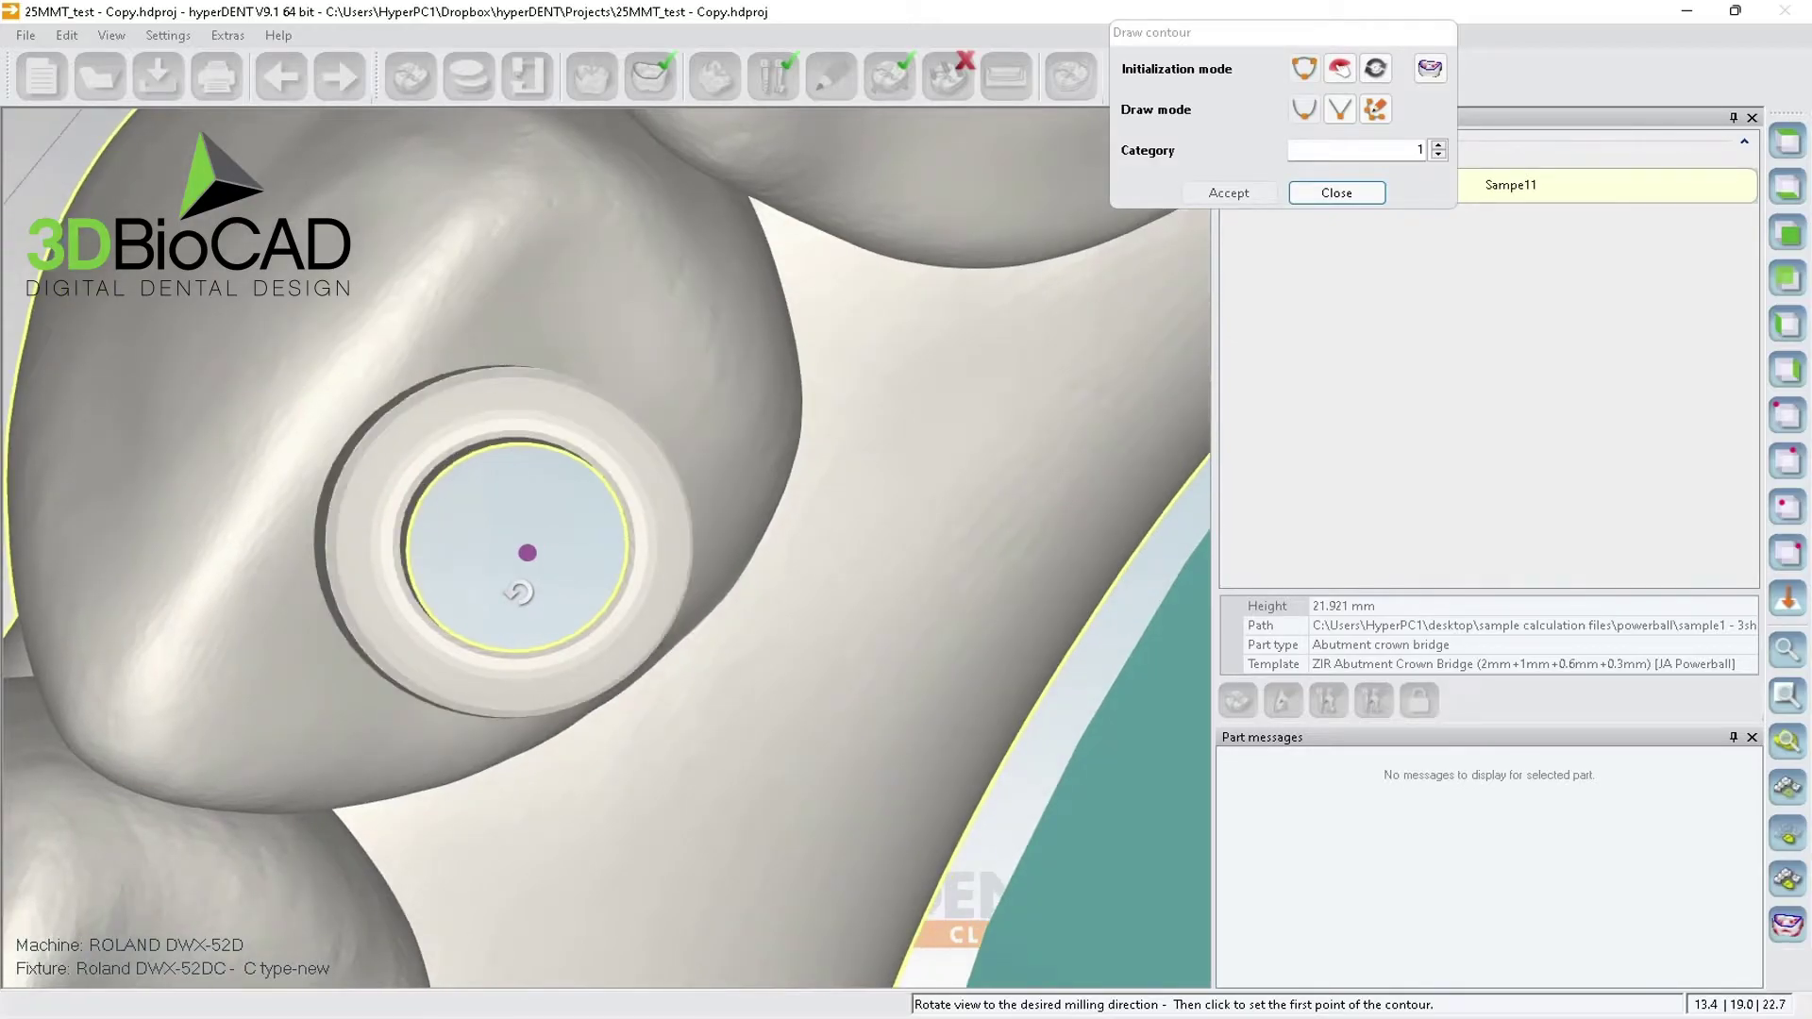
right_drag(519, 592, 520, 593)
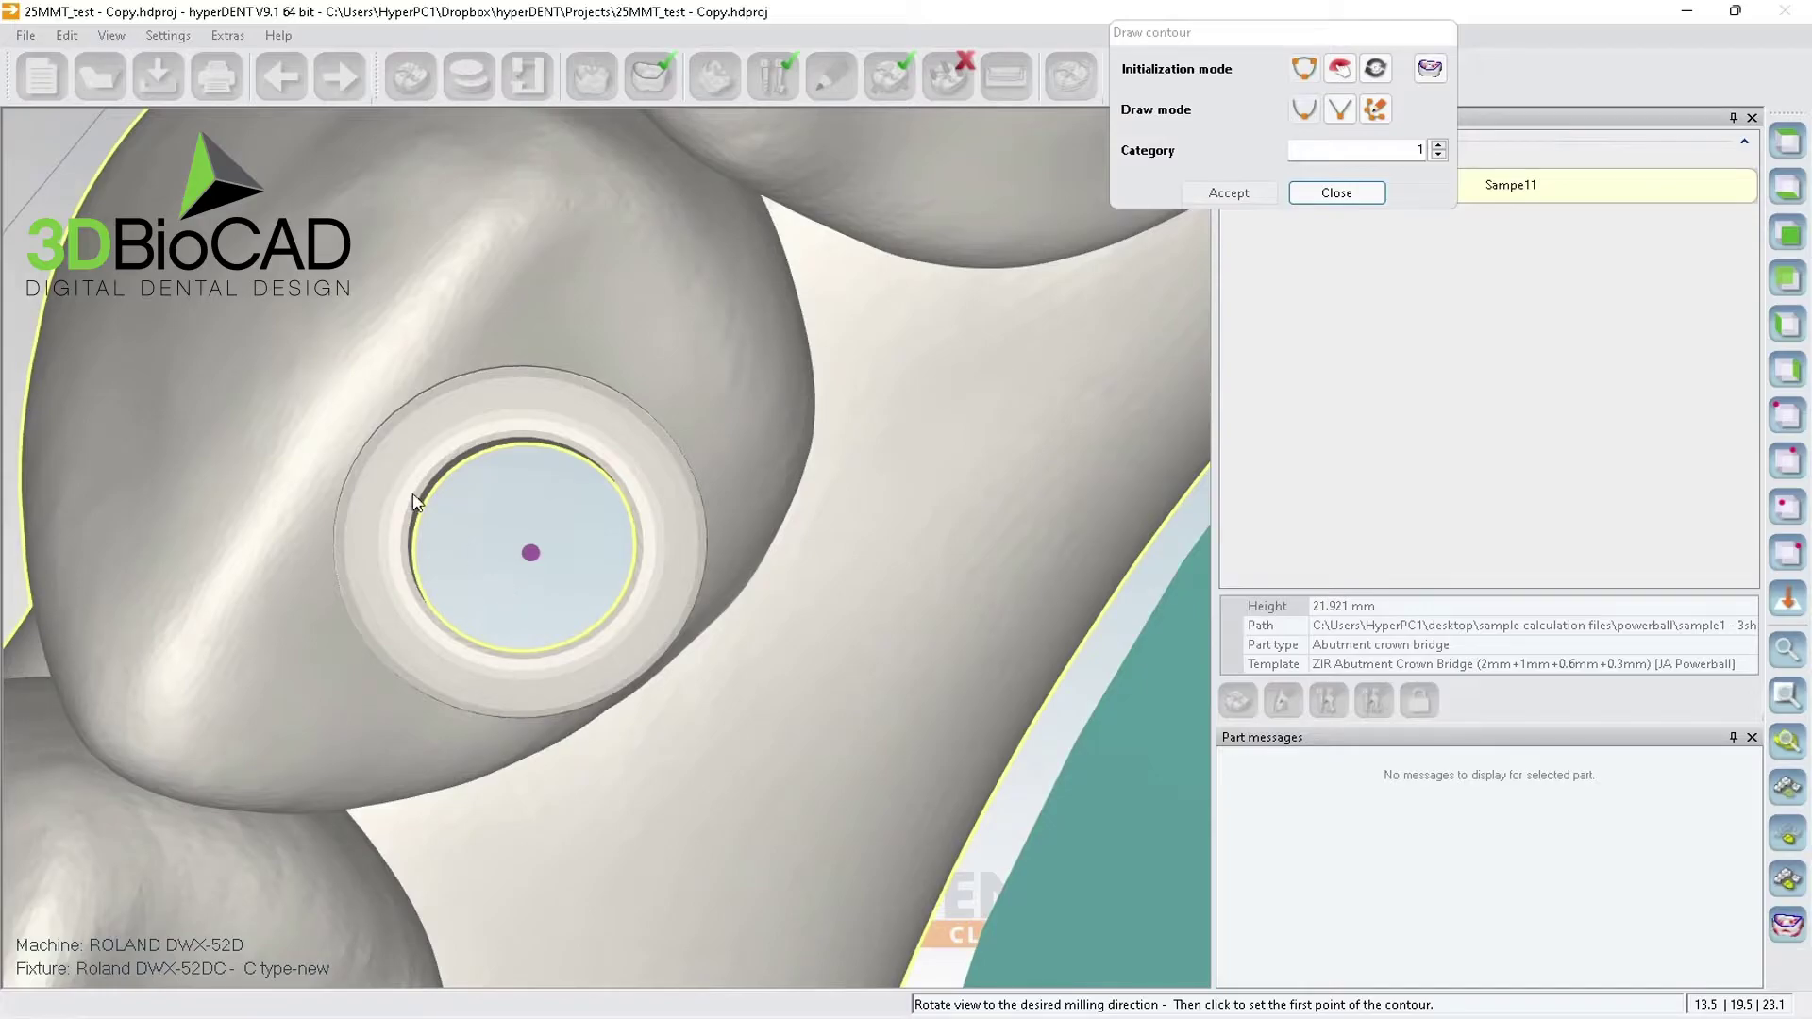
- Draw a three-point contour around the incisor hole, fit it to the outer rim, and accept it
click(351, 440)
click(478, 722)
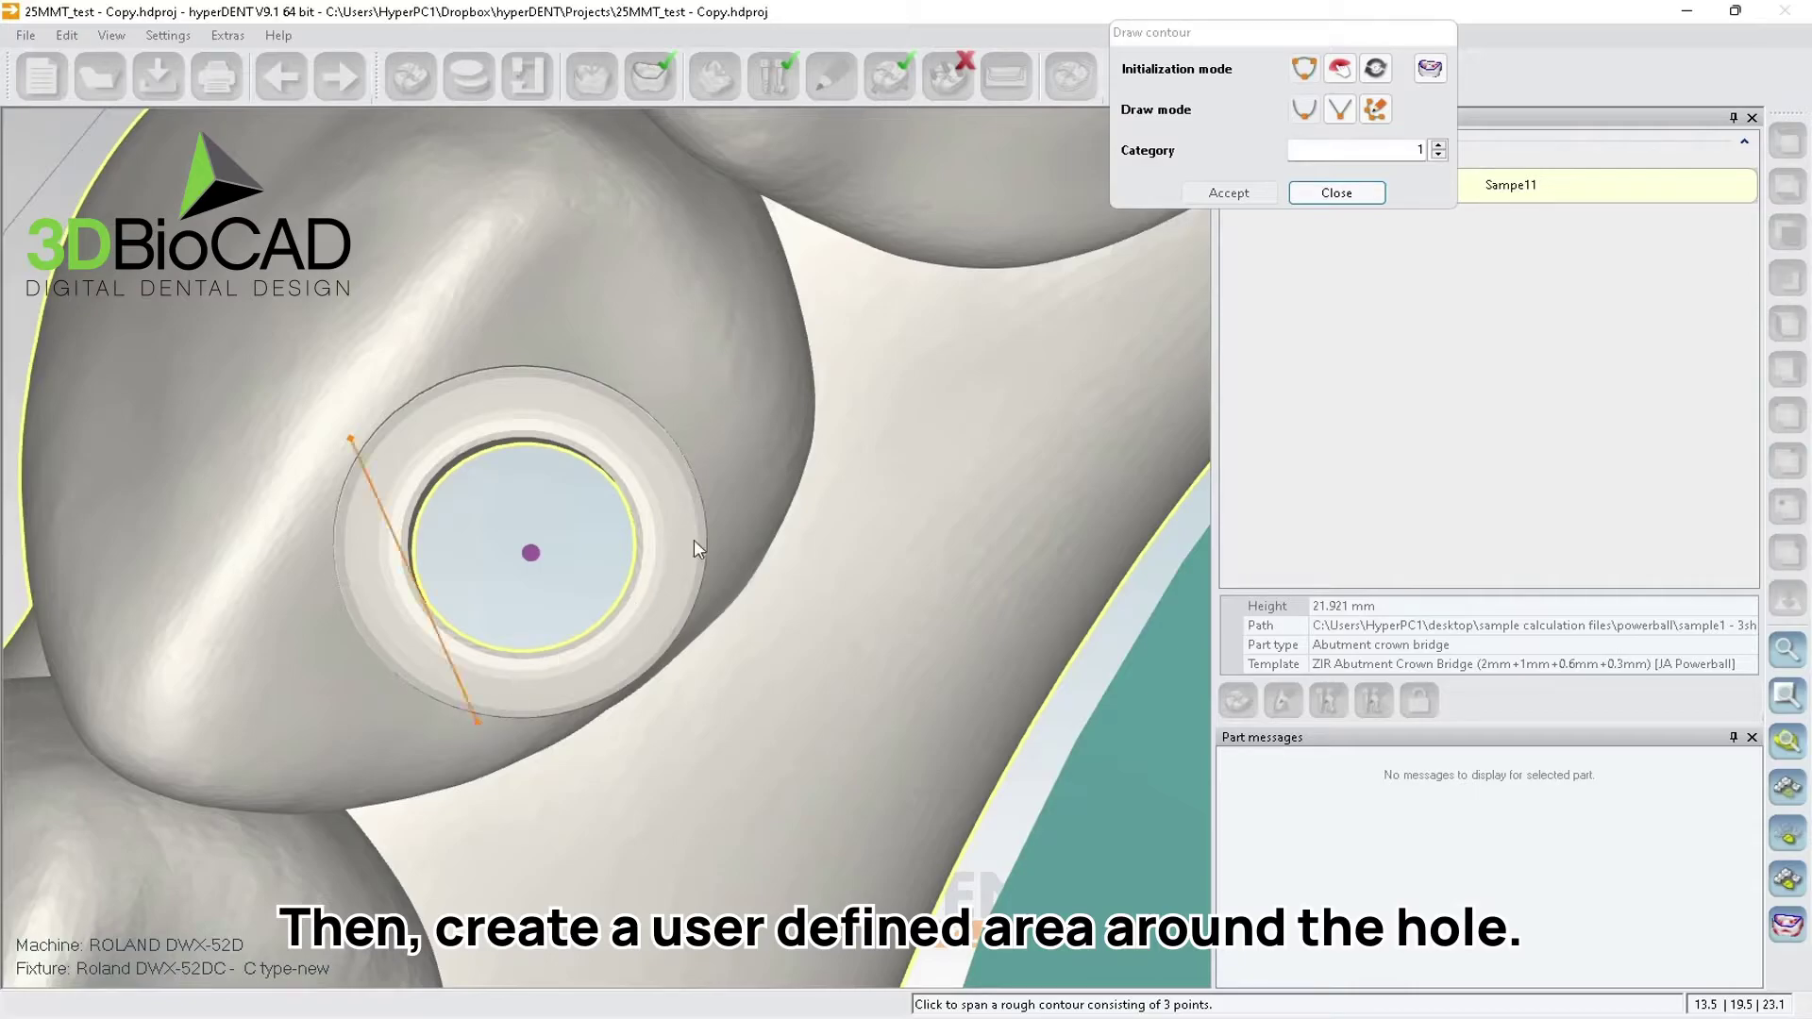
click(714, 510)
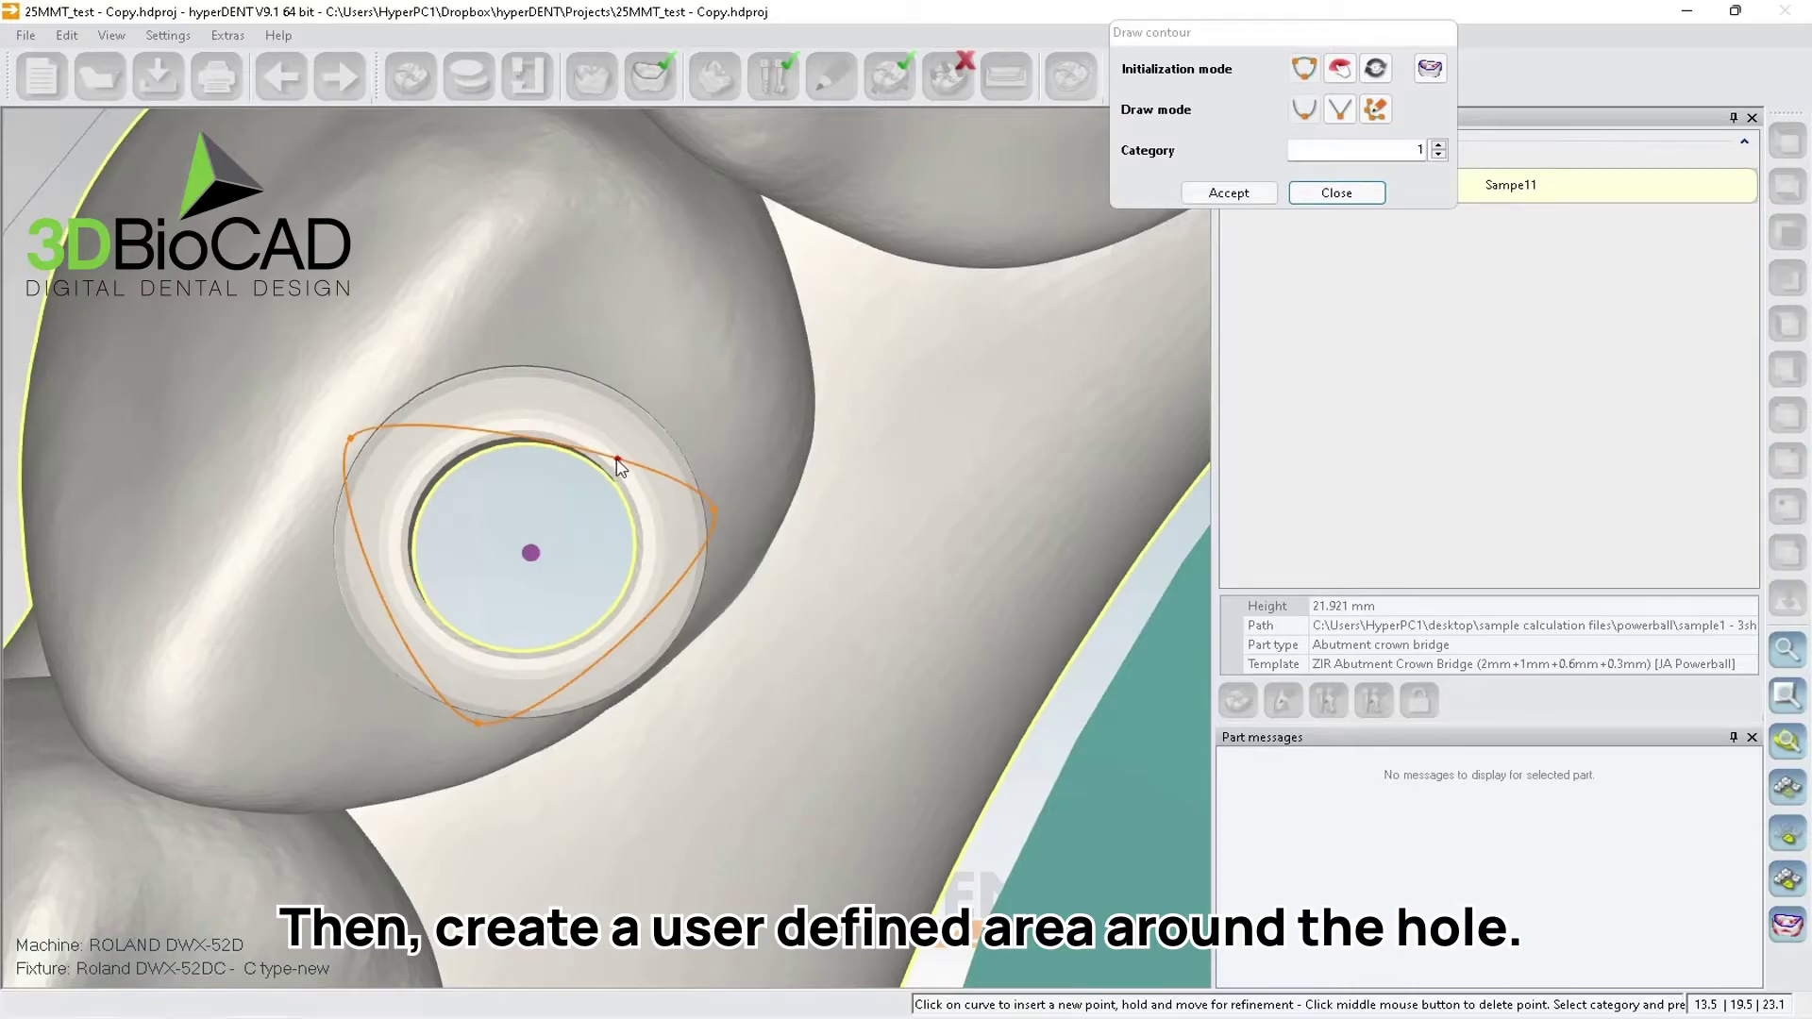
drag(617, 462, 551, 355)
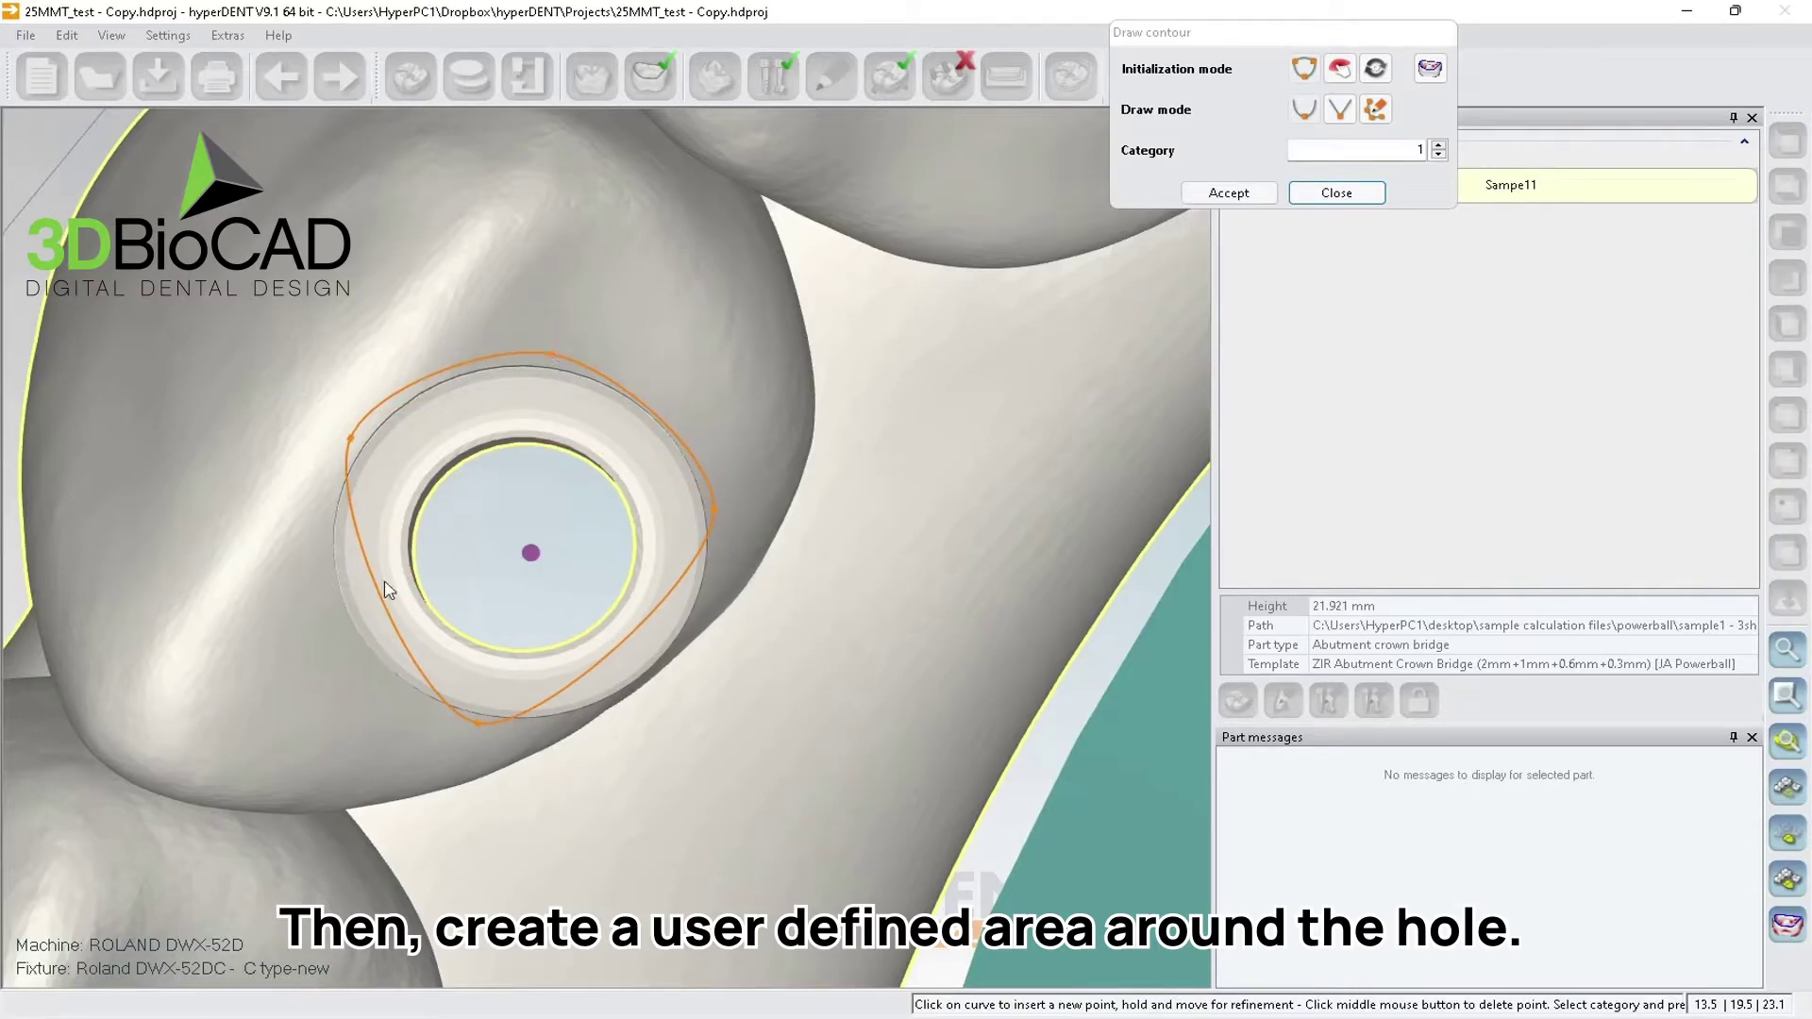
drag(379, 597, 342, 616)
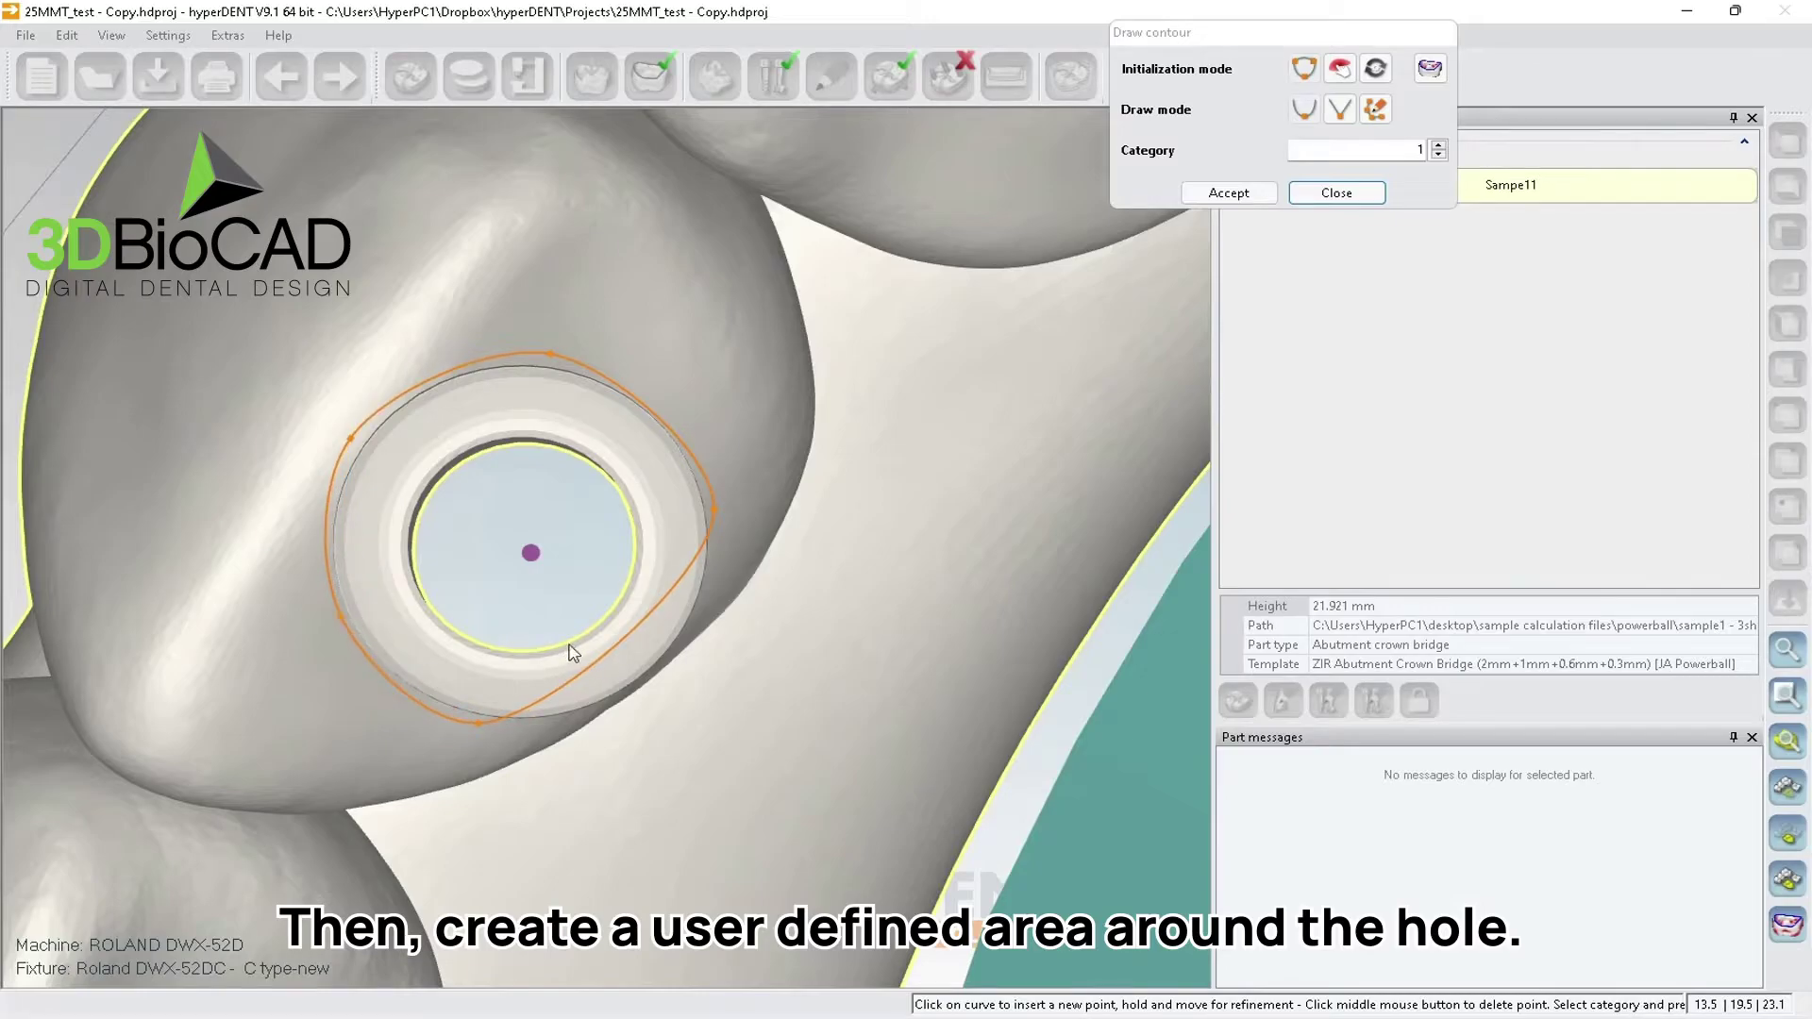
drag(614, 651, 666, 682)
drag(671, 433, 680, 427)
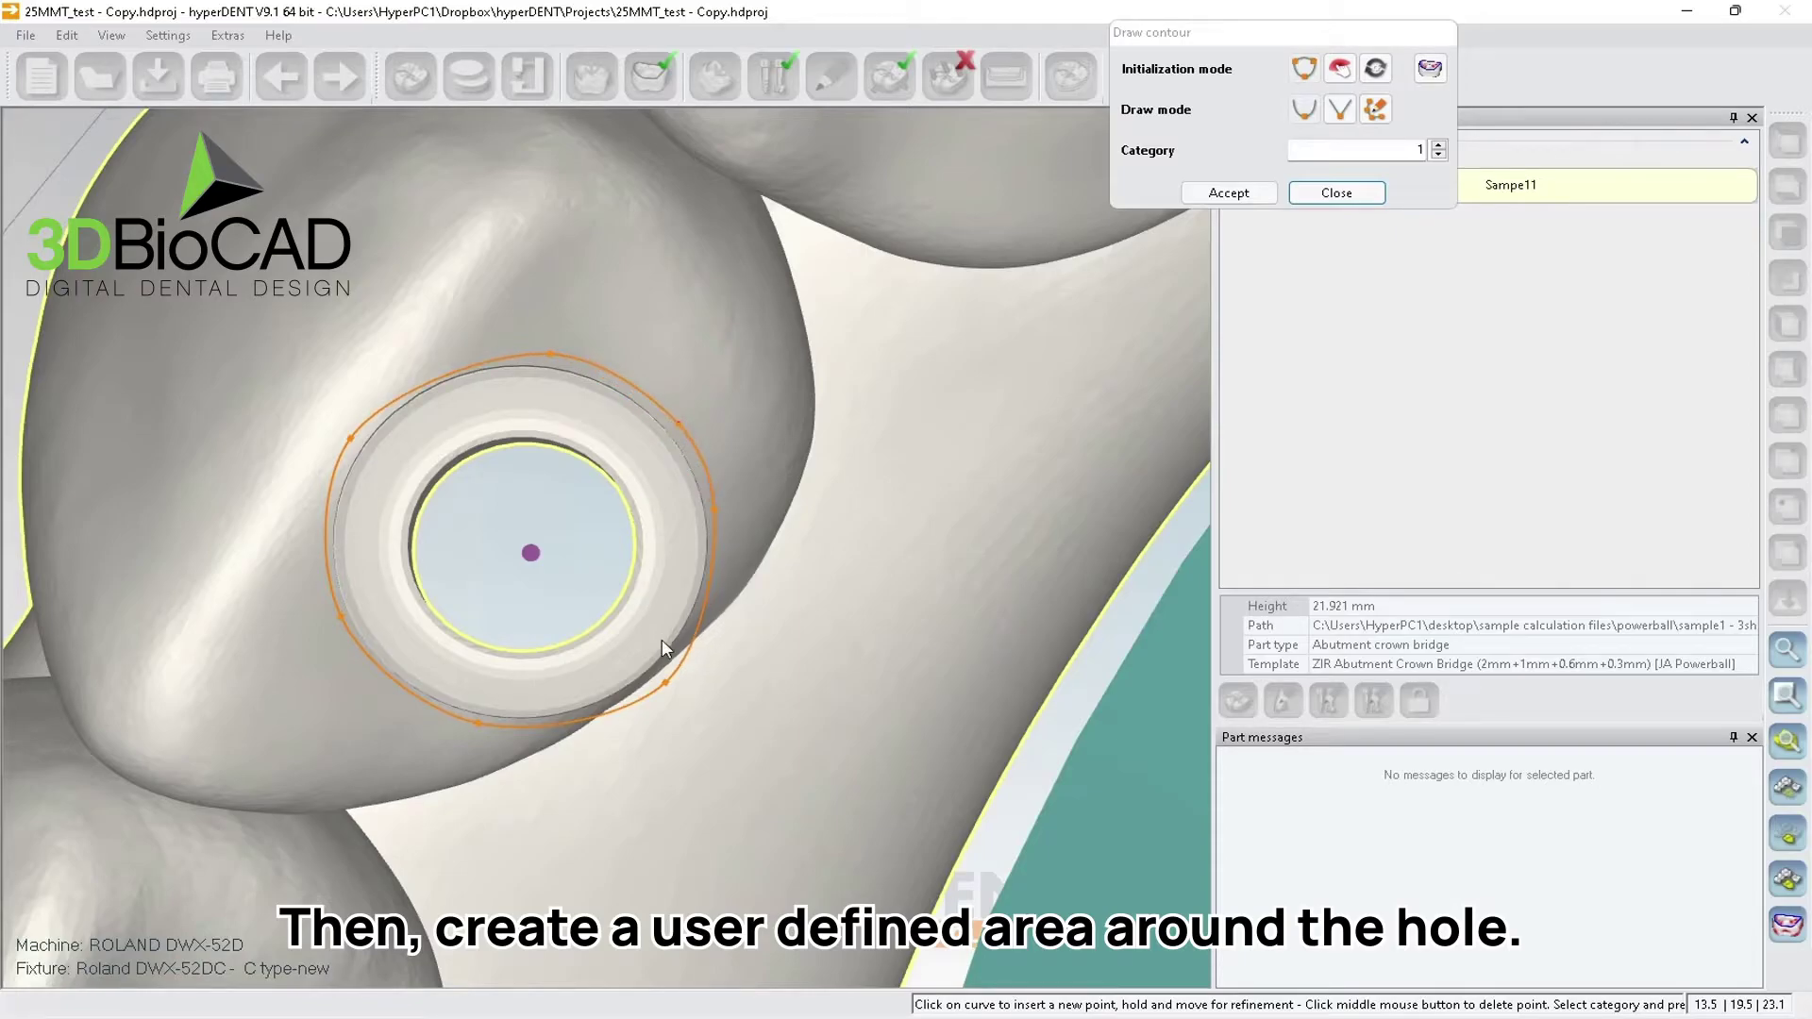
click(1228, 192)
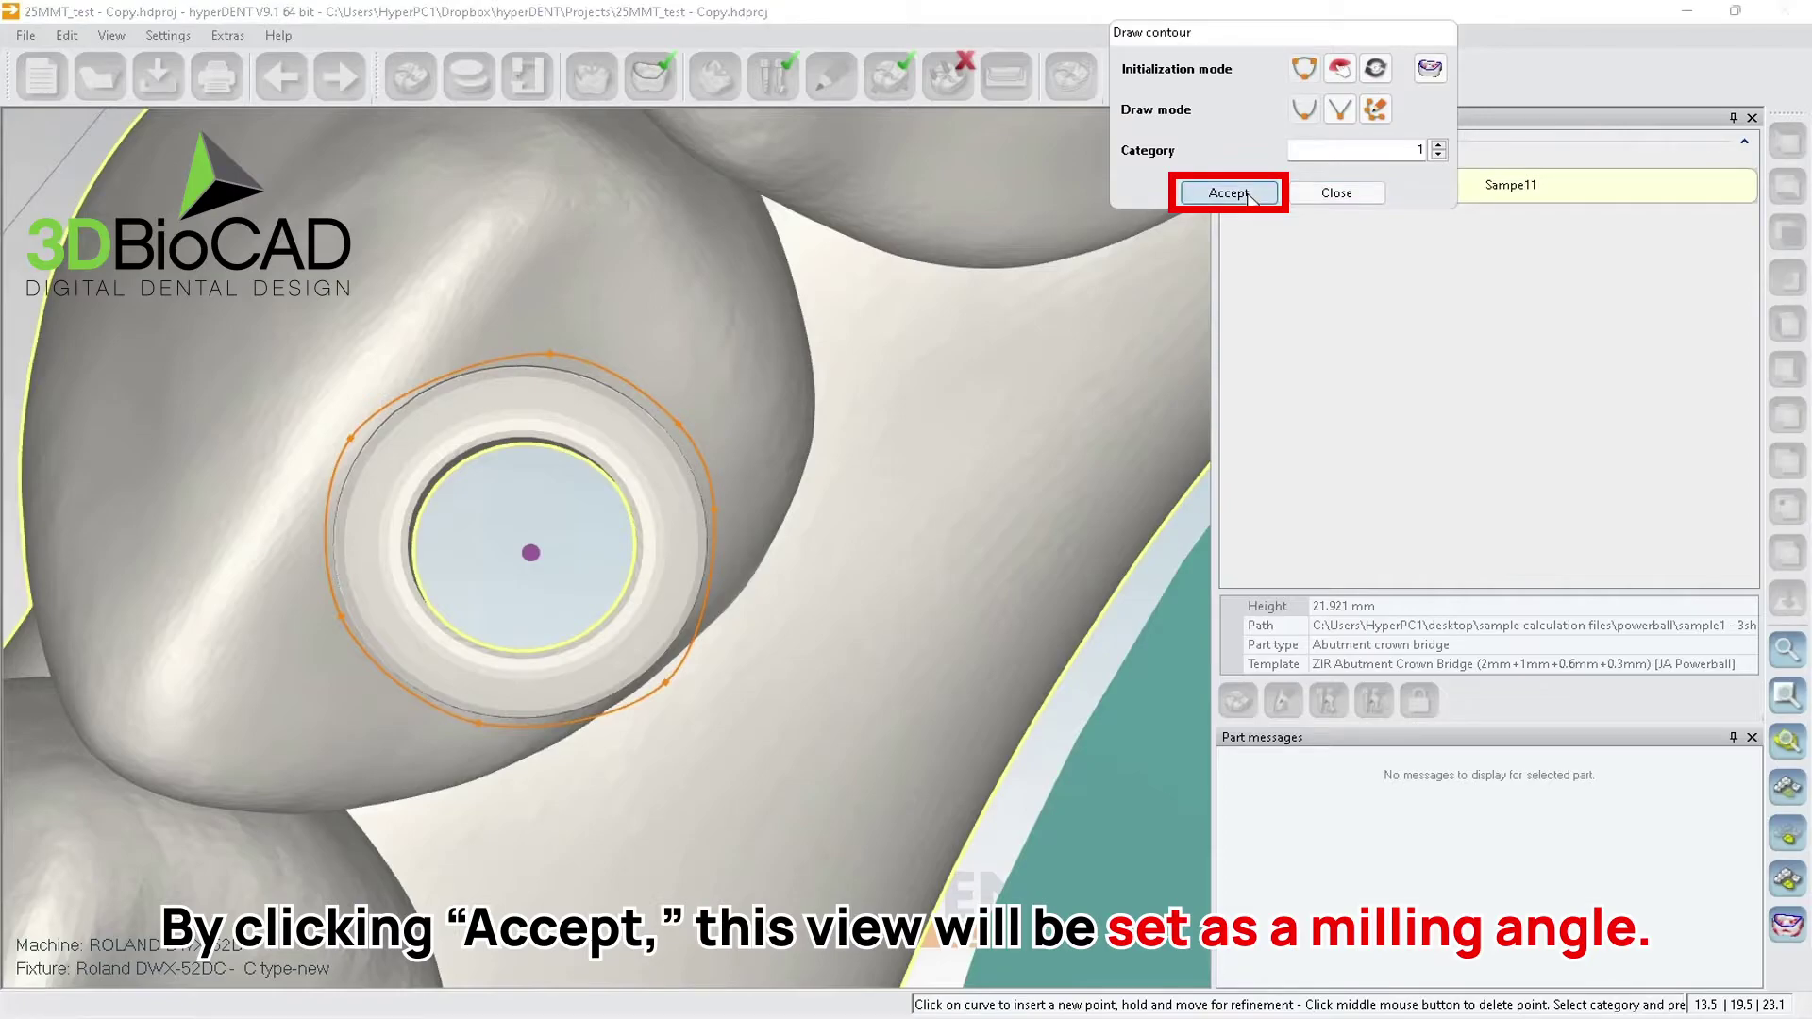
click(1247, 192)
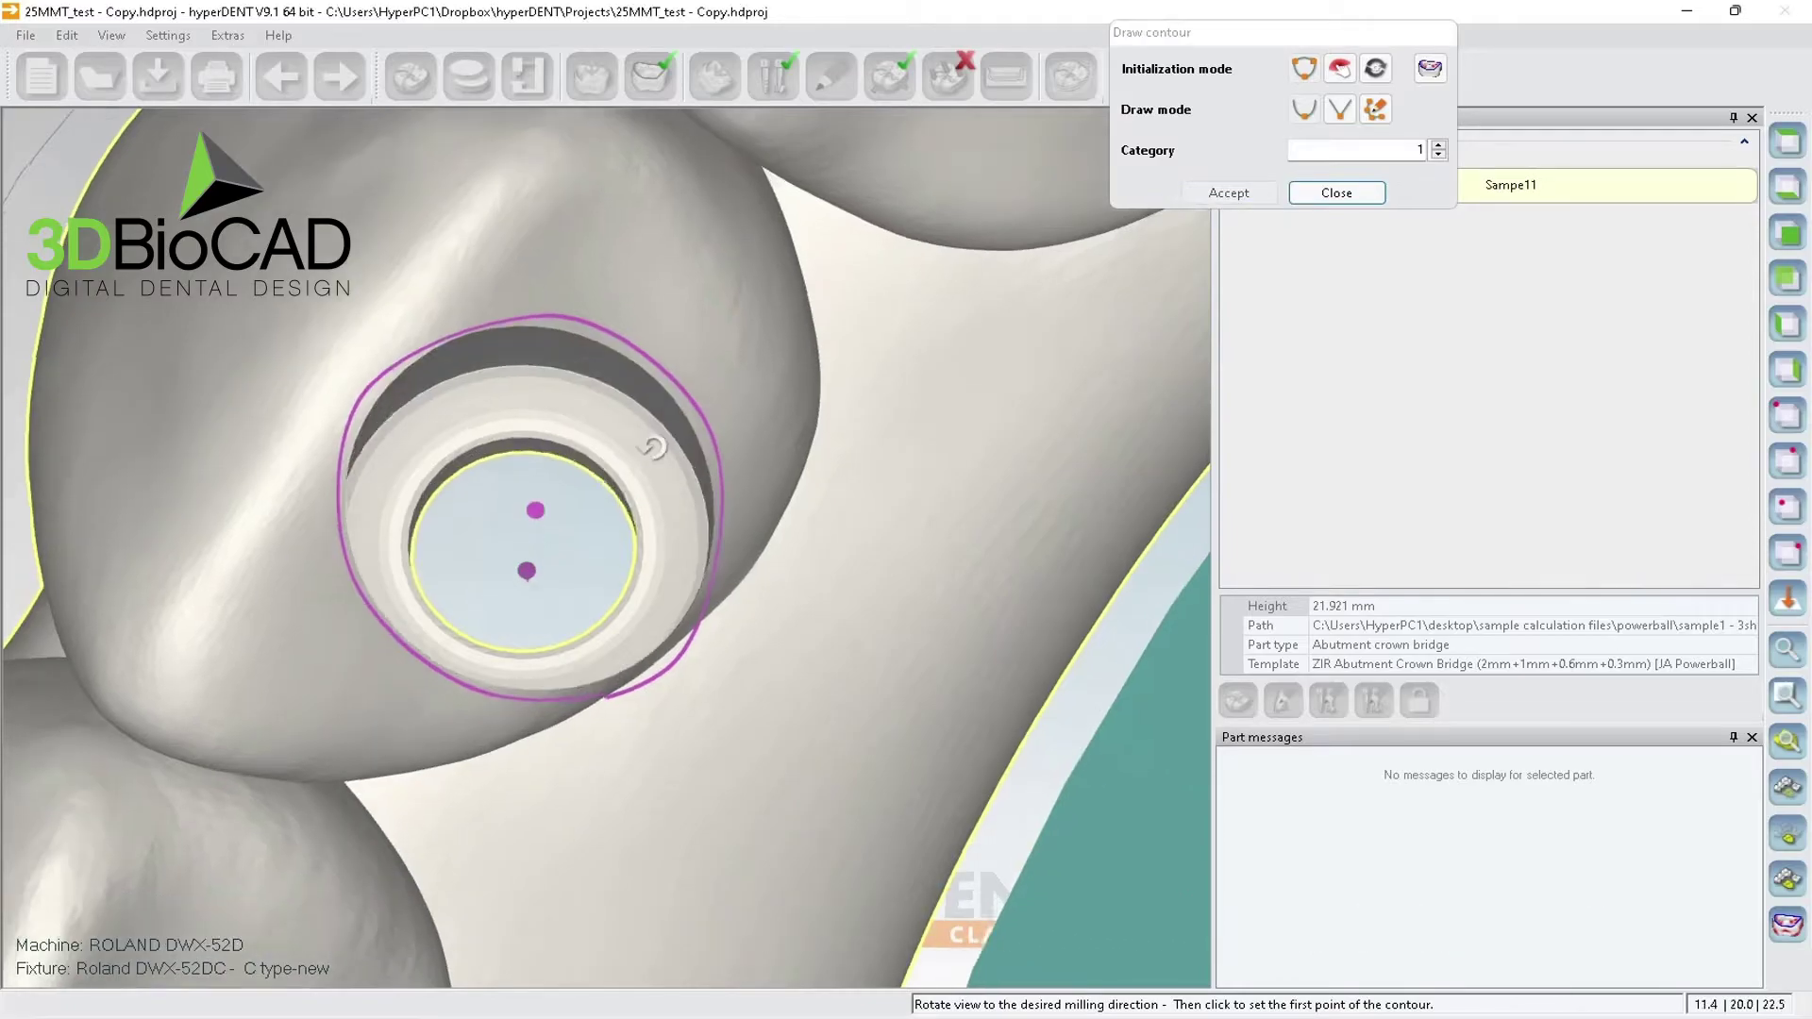
- Rotate the view down the next screw hole and place the contour's first point
right_drag(651, 446, 629, 360)
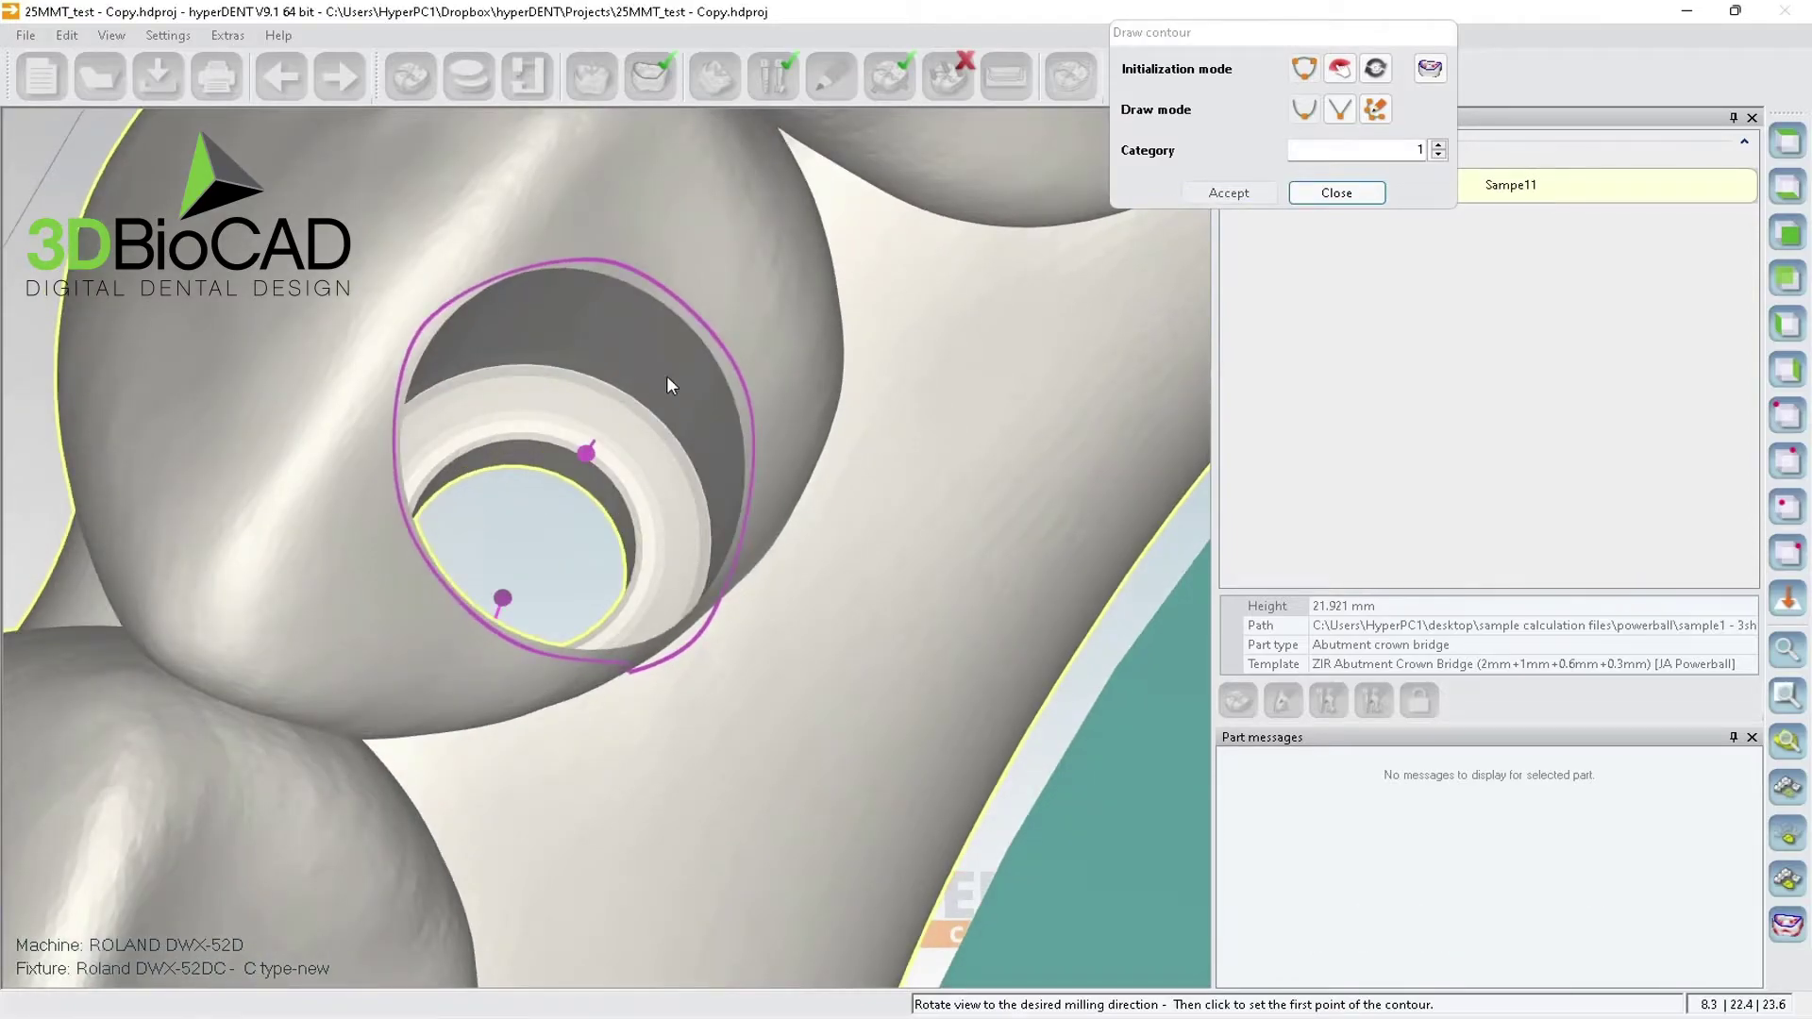
right_drag(633, 371, 625, 377)
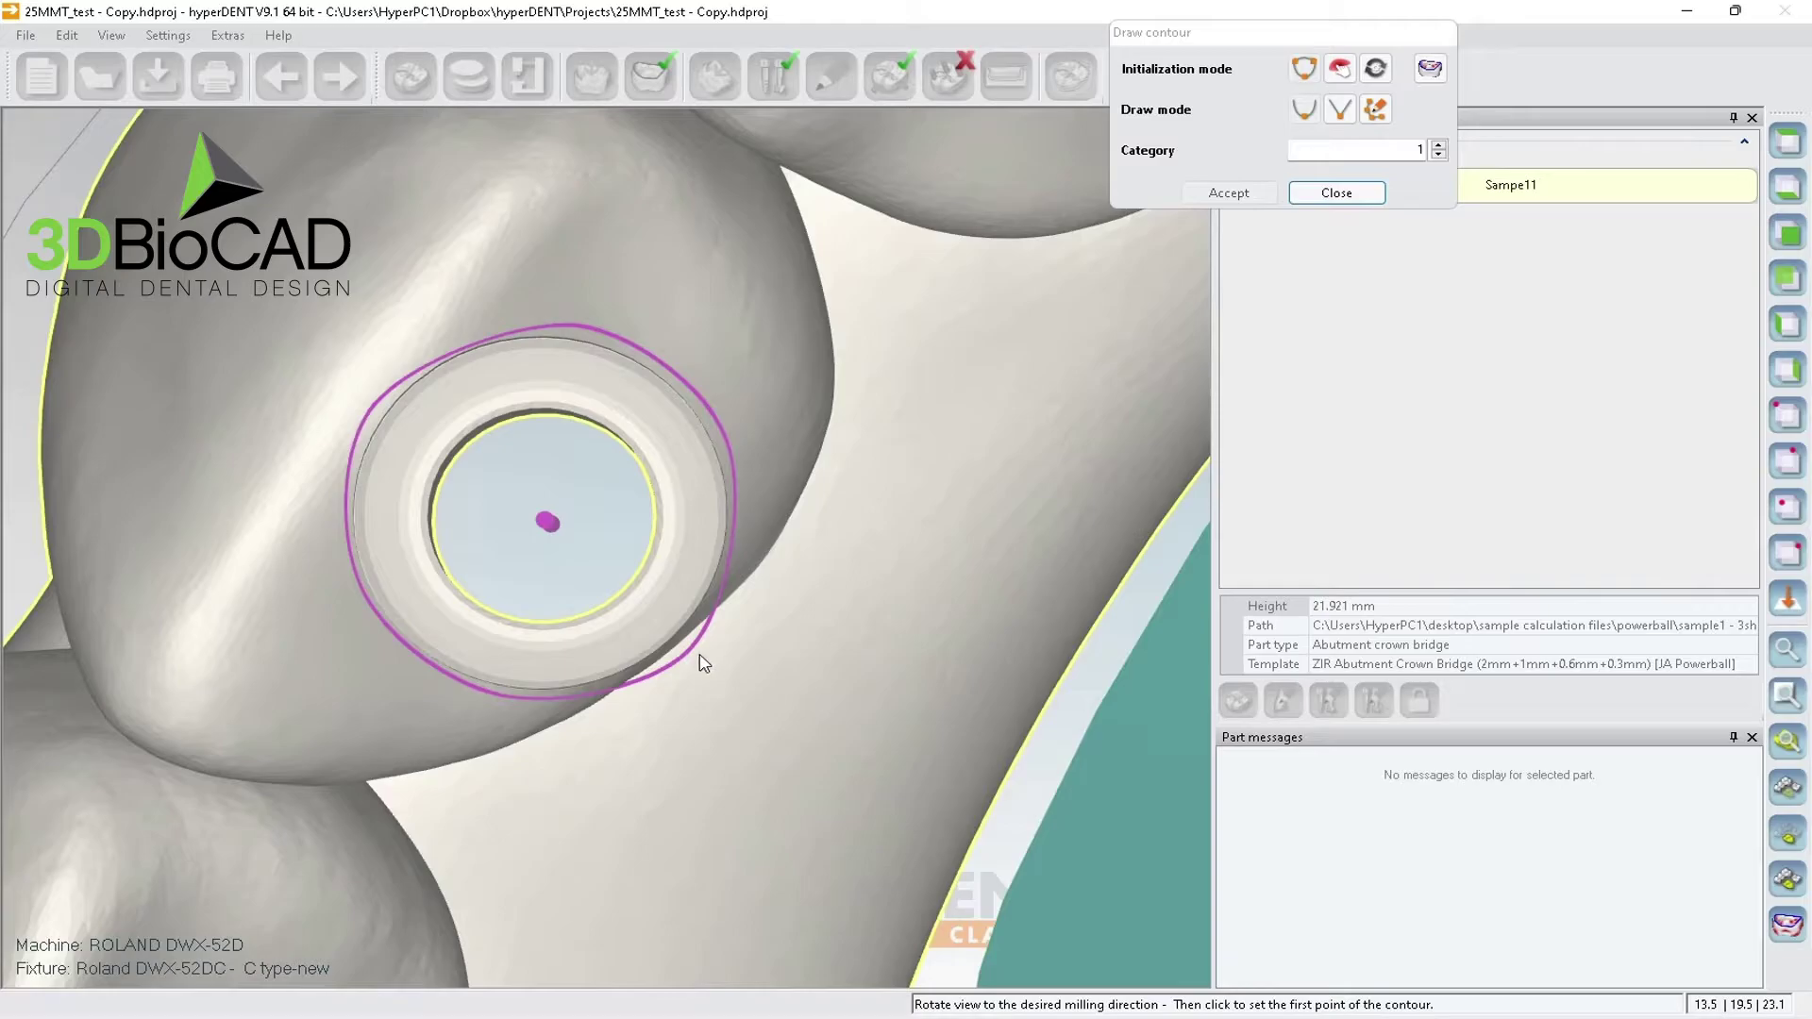
right_drag(703, 660, 660, 640)
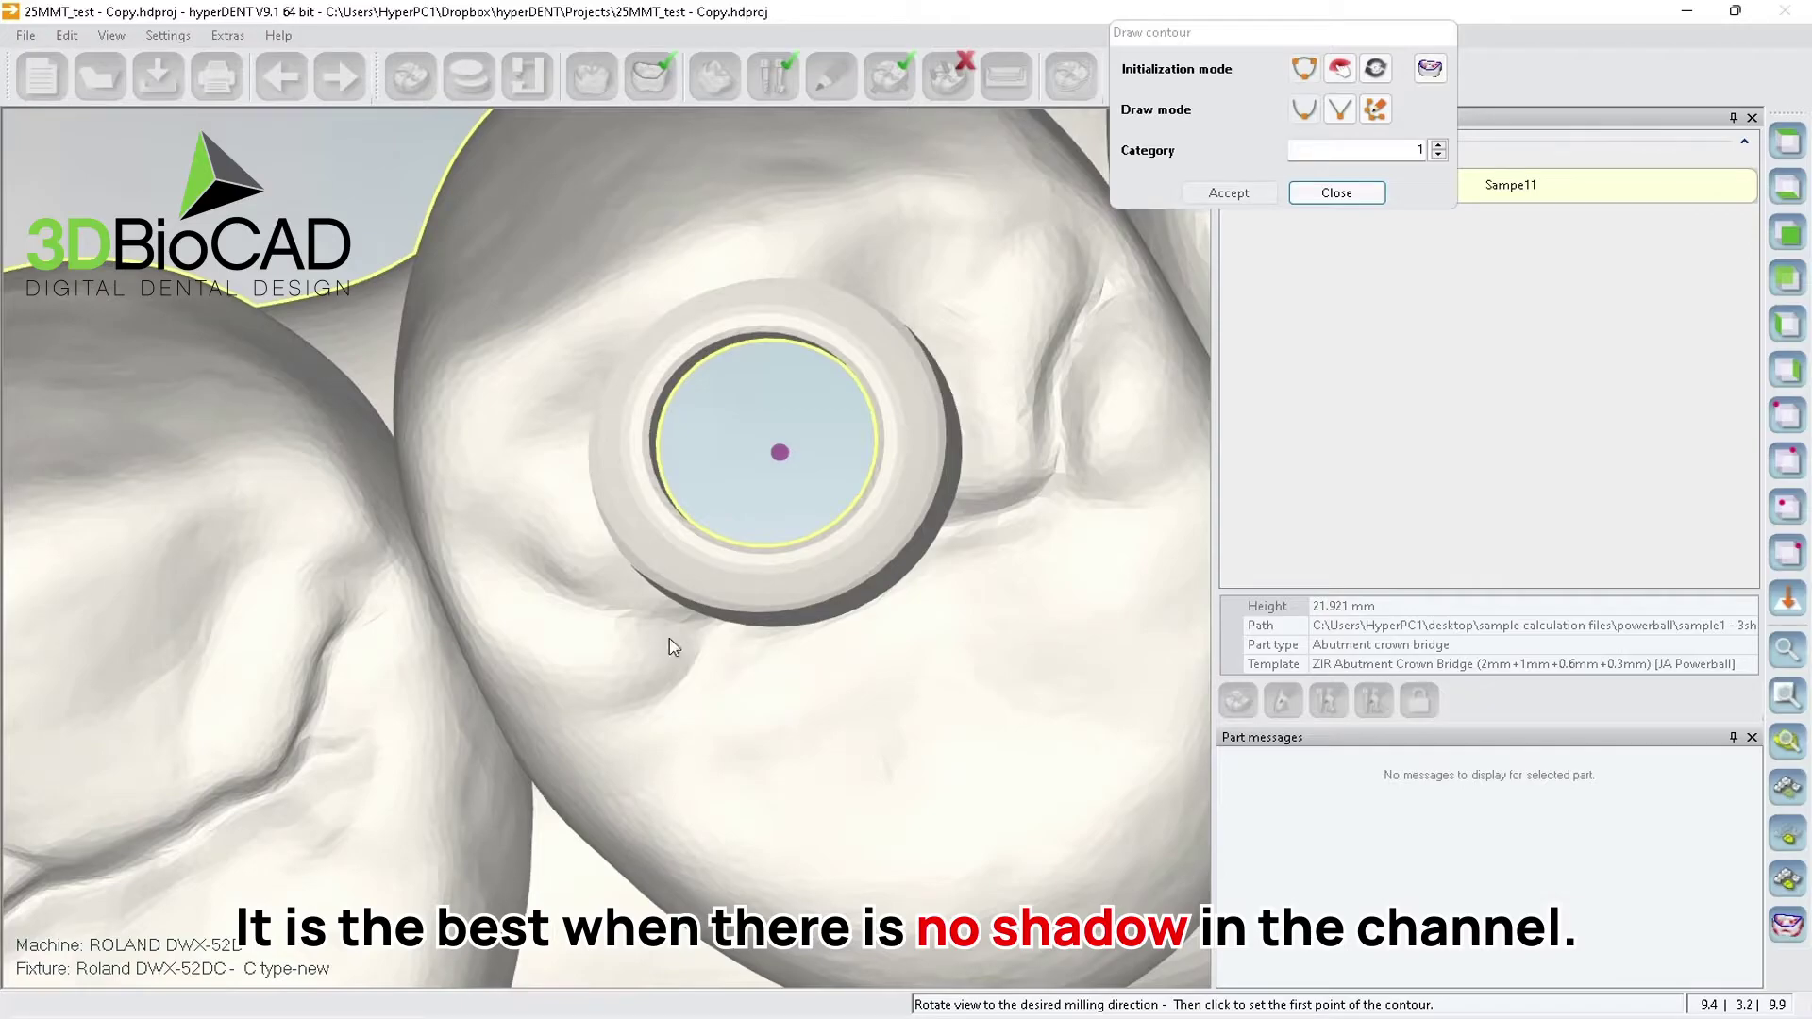
right_drag(812, 570, 807, 563)
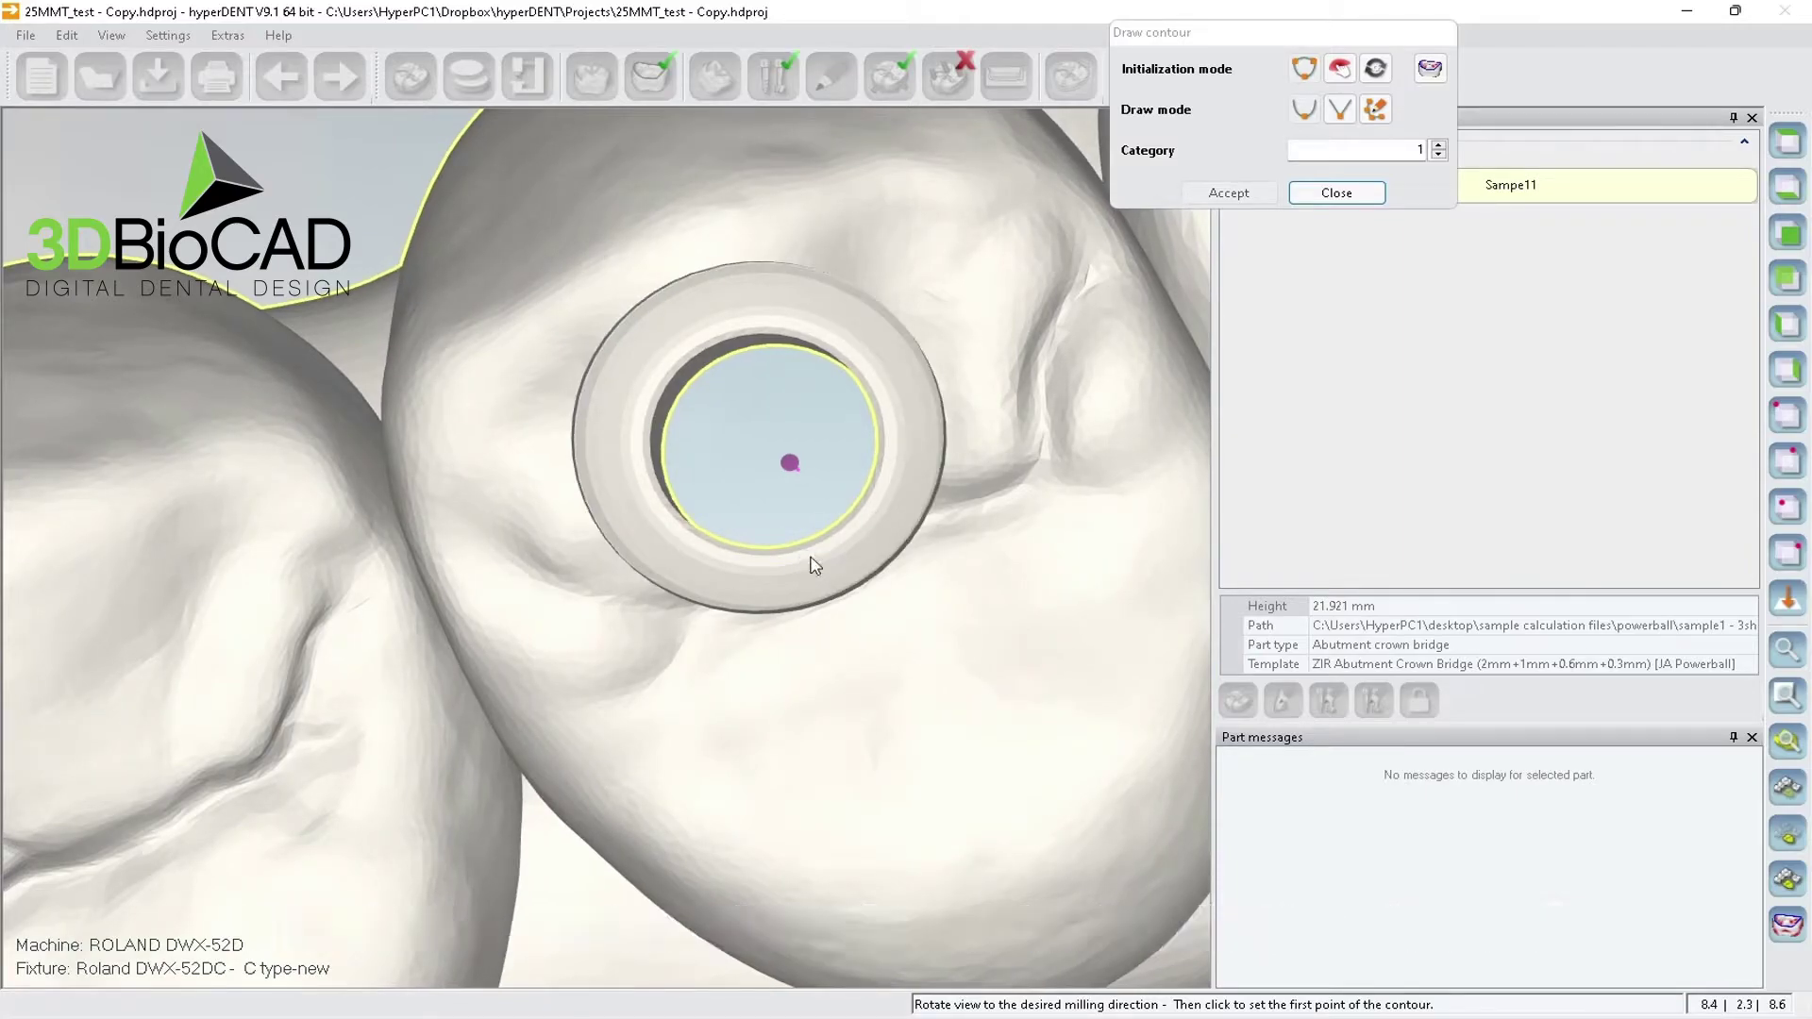
click(564, 380)
- Finish the contour around the channel's ring, widen it outward, accept it, and close contour drawing
click(828, 257)
click(827, 618)
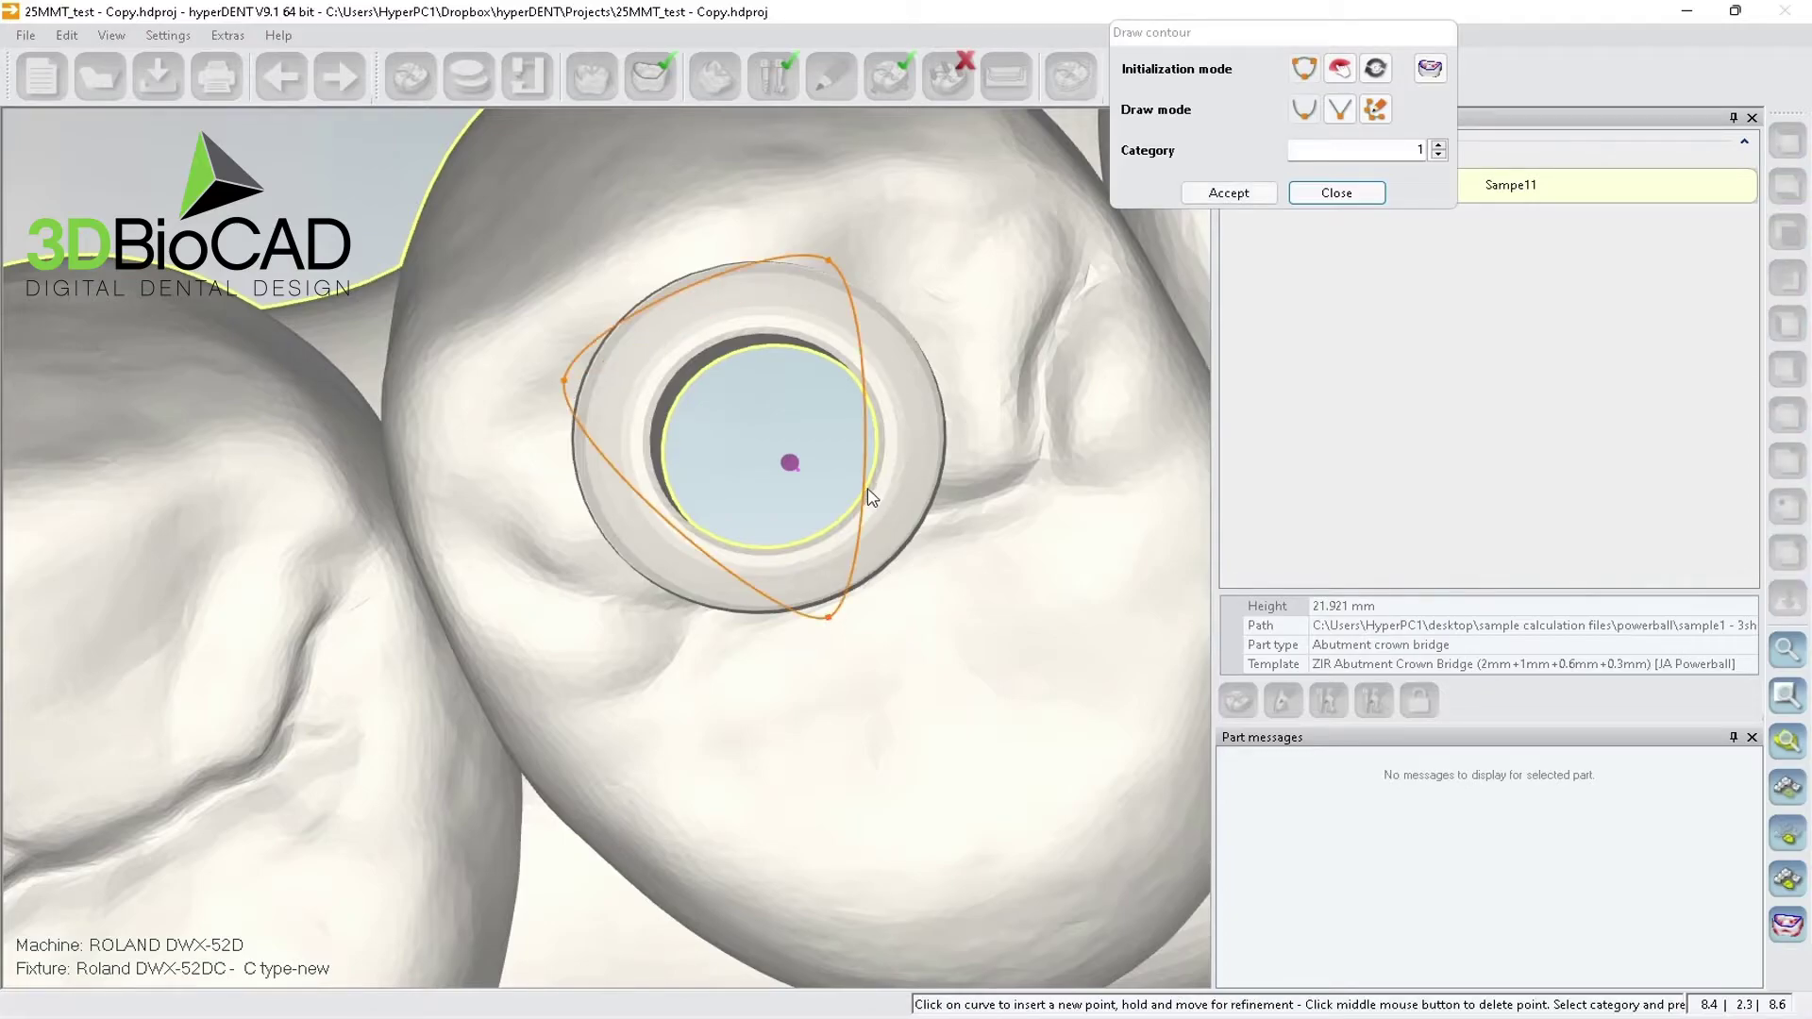
drag(865, 490, 961, 451)
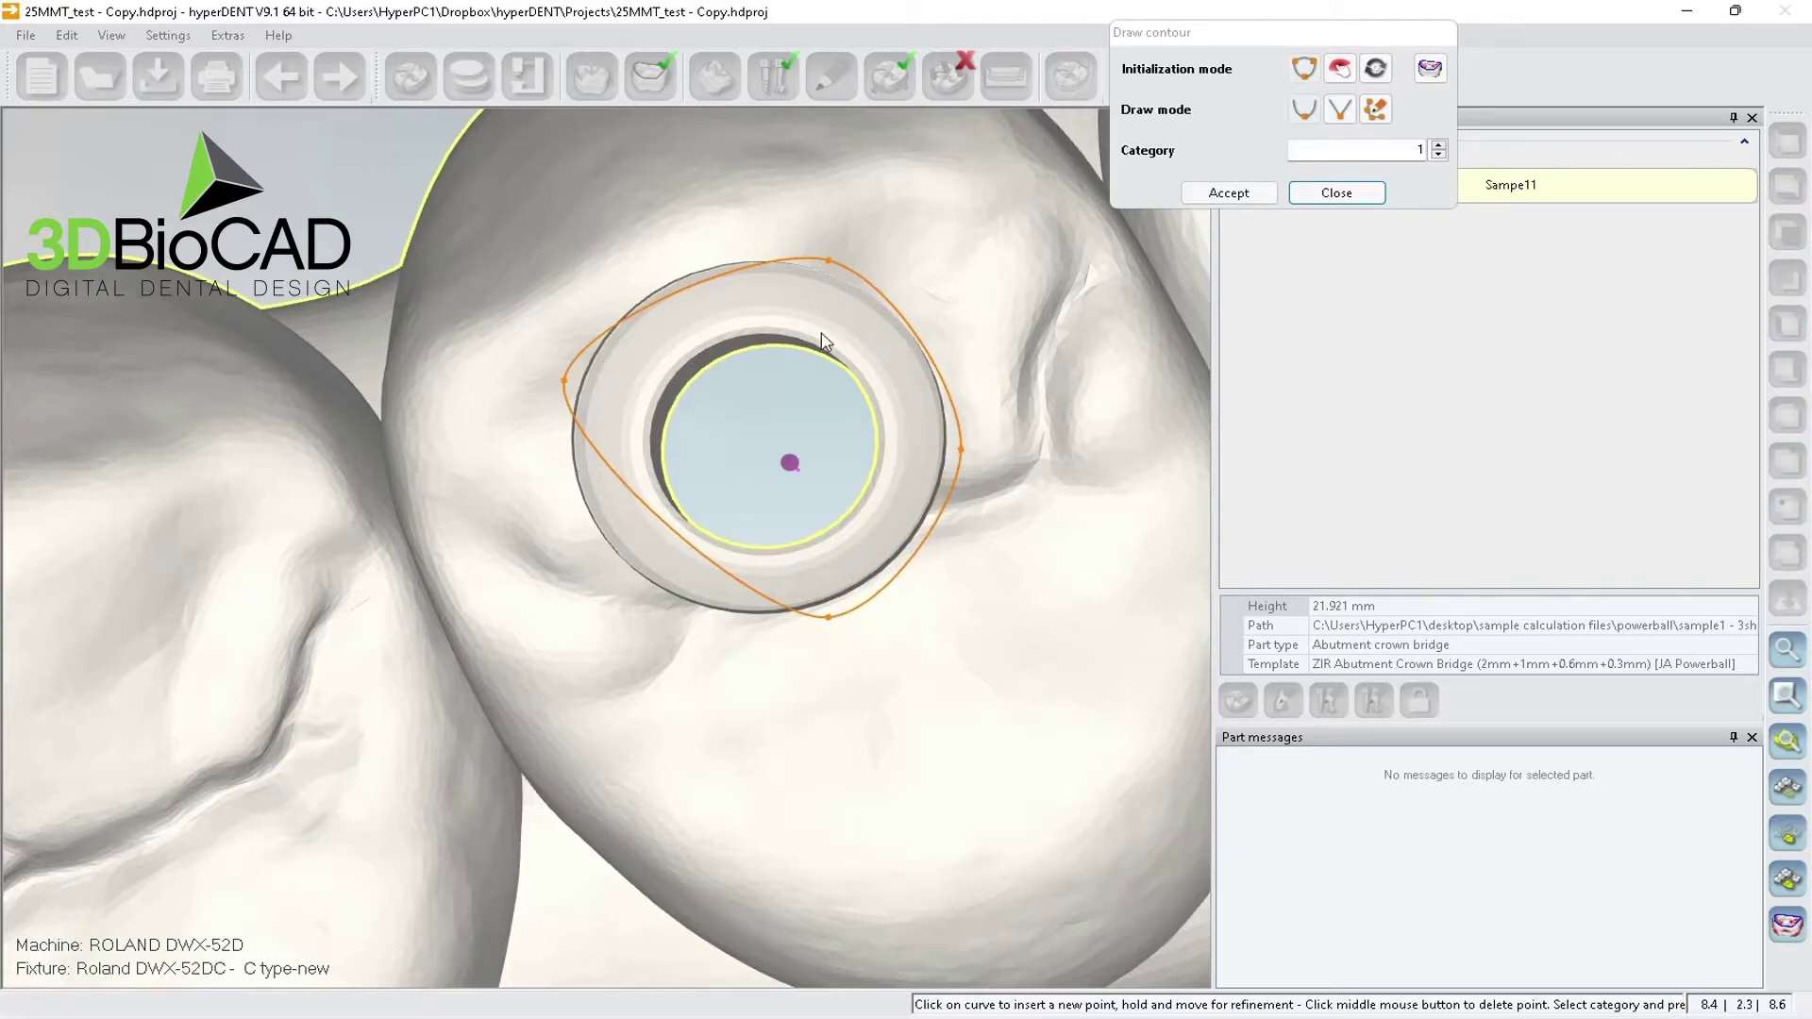
drag(678, 293, 675, 272)
drag(911, 336, 918, 323)
drag(691, 547, 606, 567)
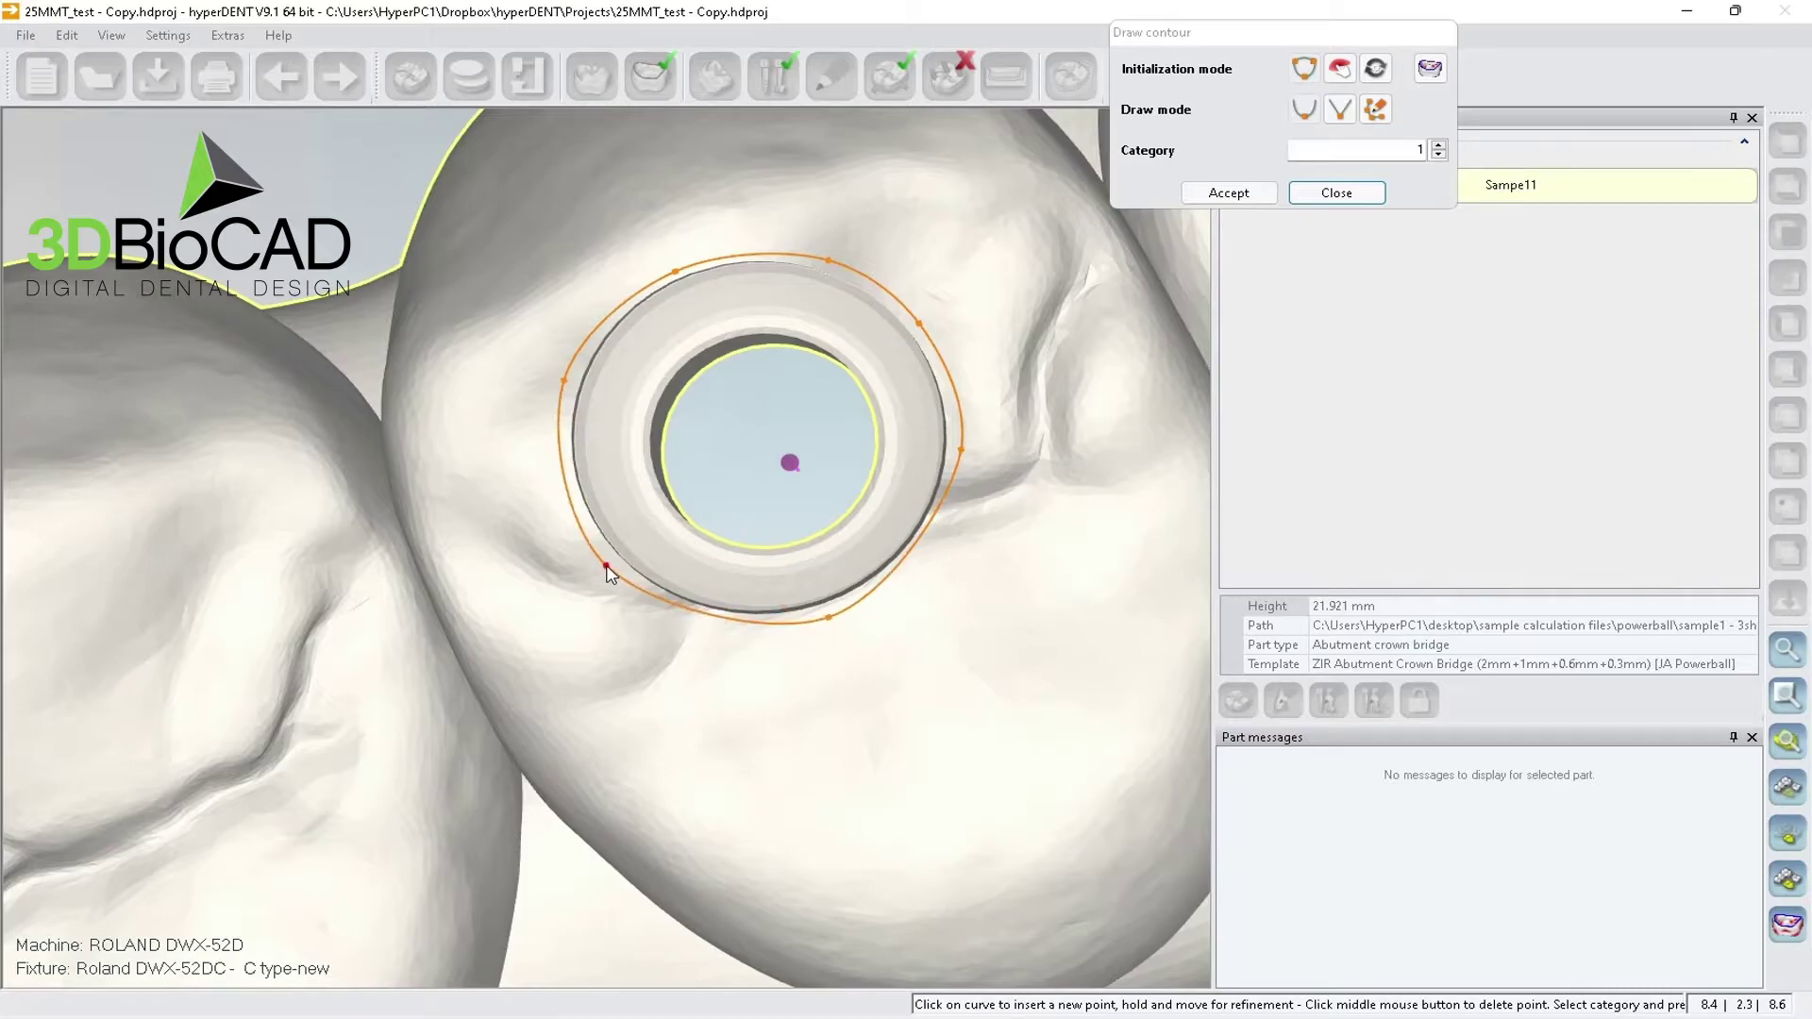
click(1196, 194)
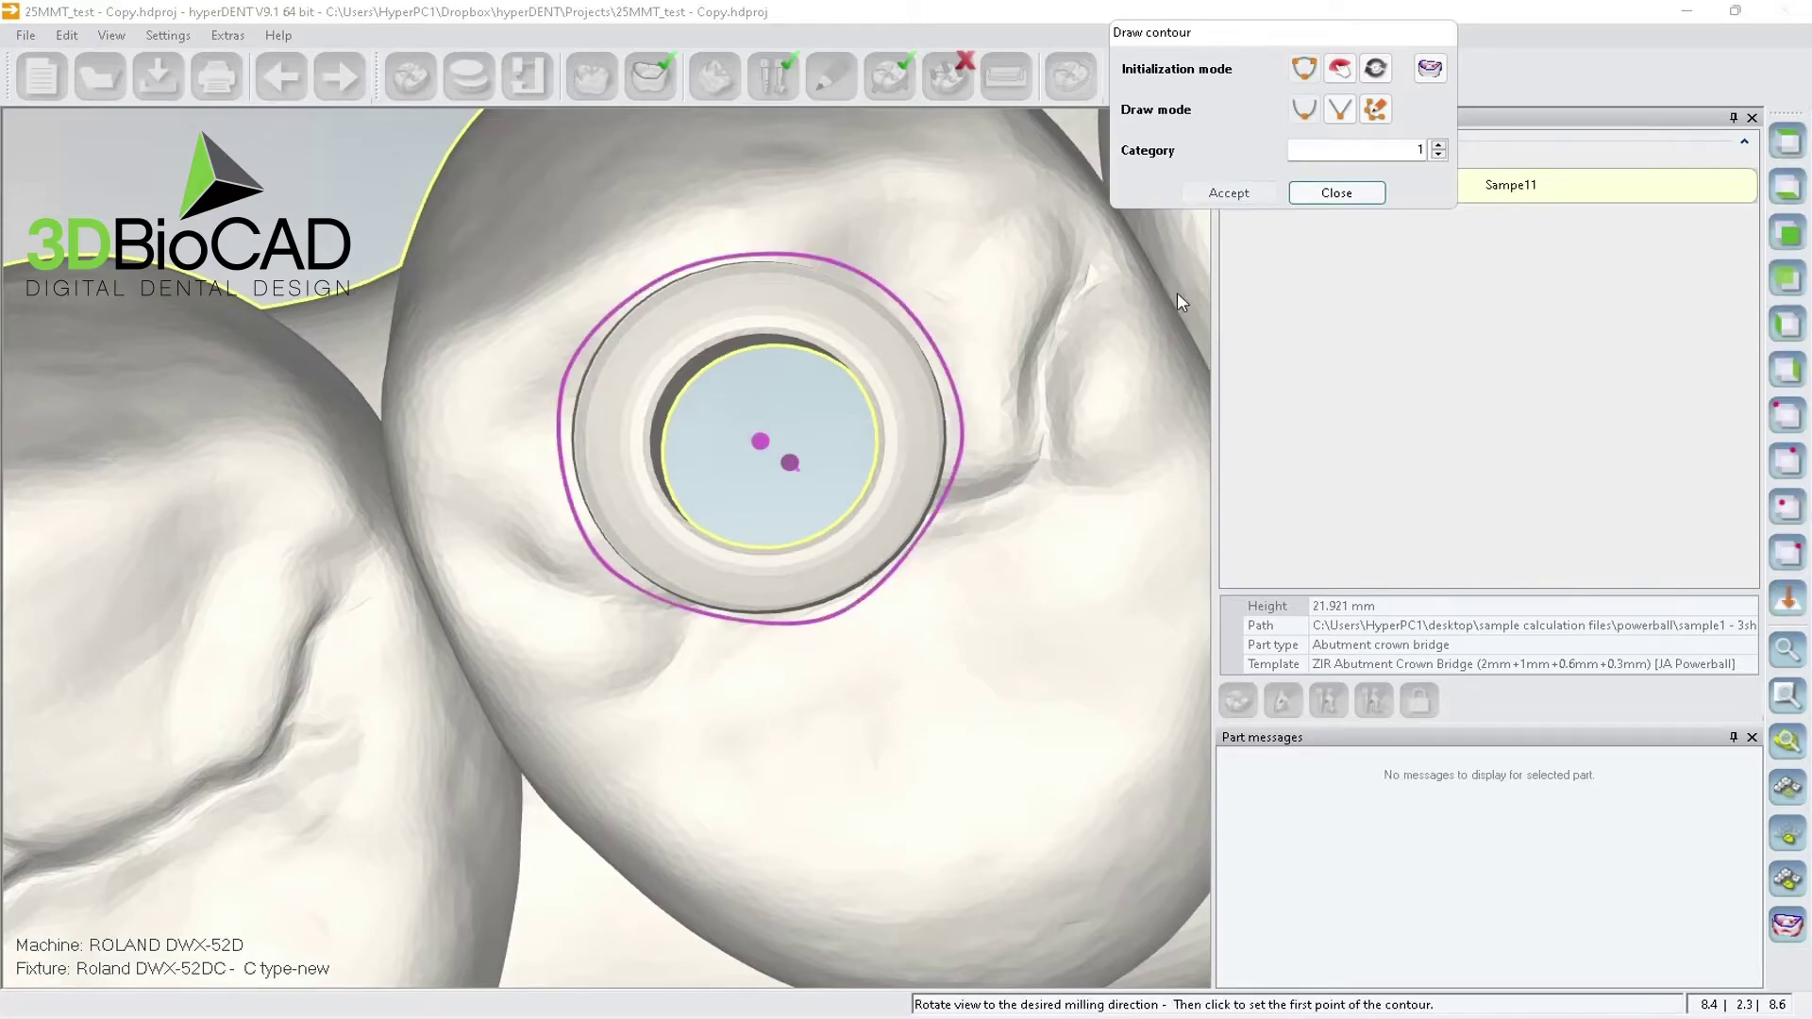
click(1329, 195)
mouse_move(943, 518)
right_down()
mouse_move(998, 498)
mouse_move(732, 688)
mouse_move(659, 575)
right_up()
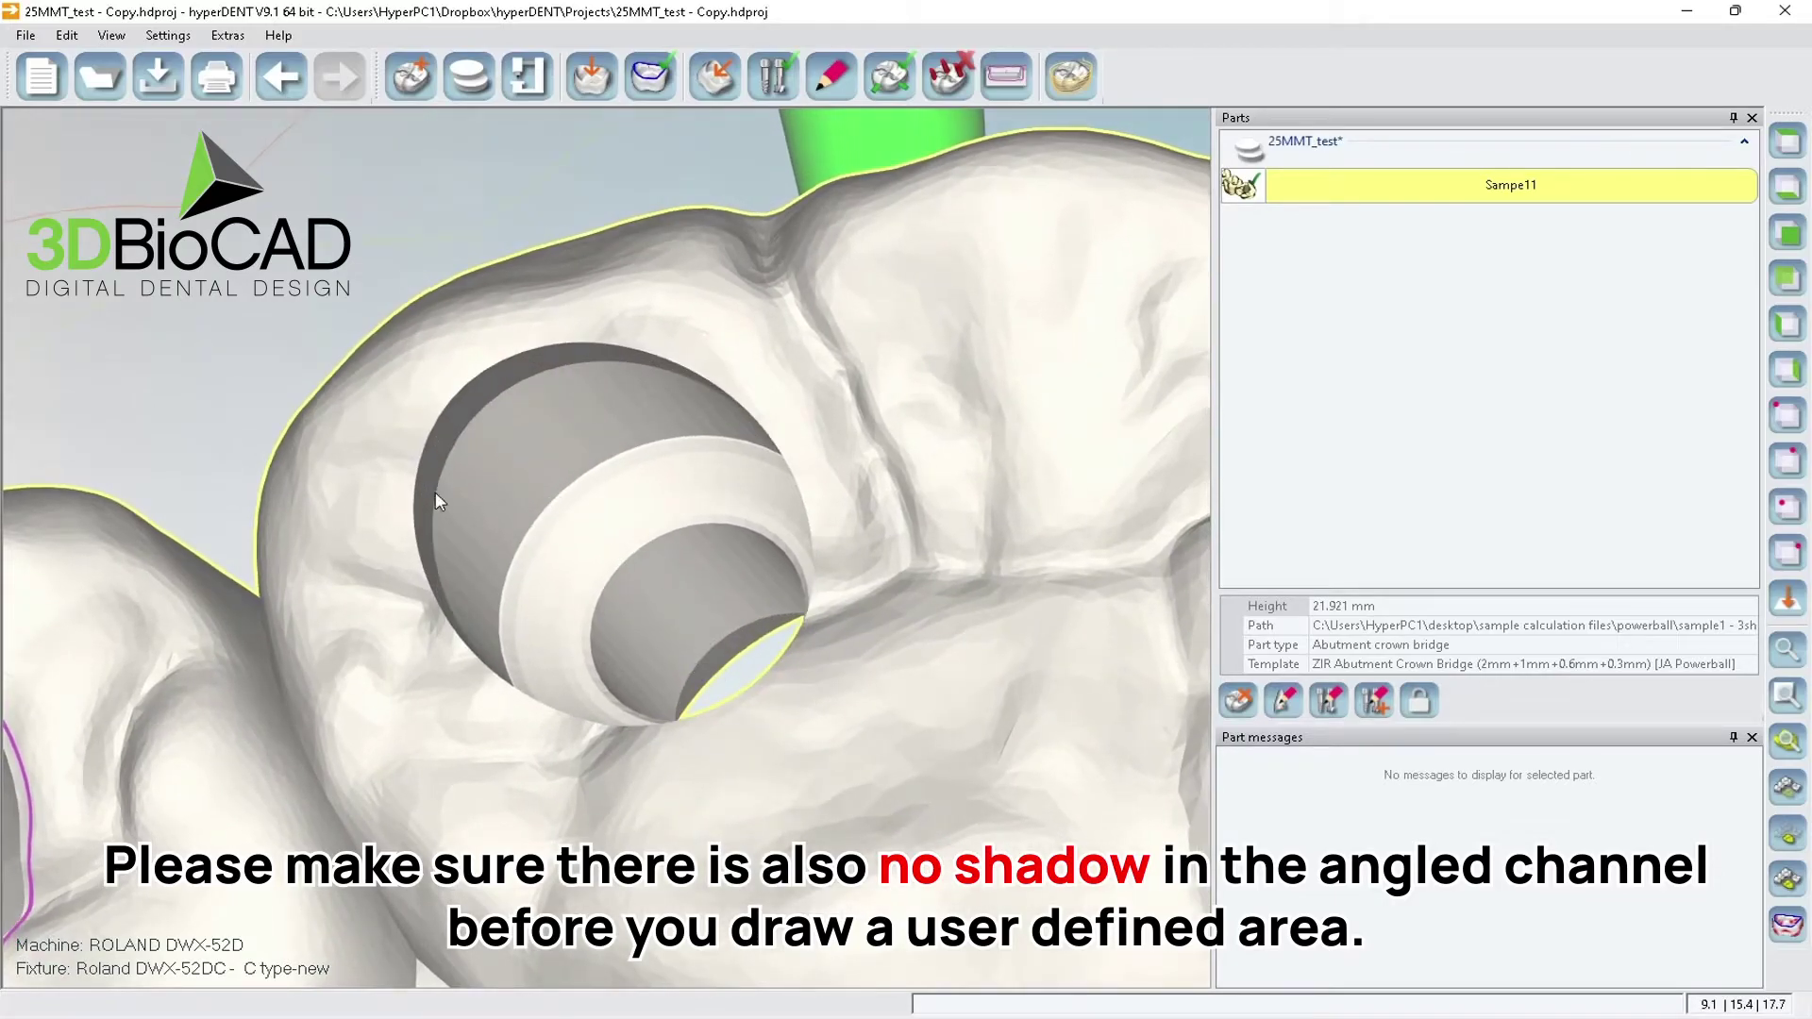
- Rotate the bridge until the angled screw channel shows no shadow inside, ready for a new contour
right_drag(725, 621, 728, 626)
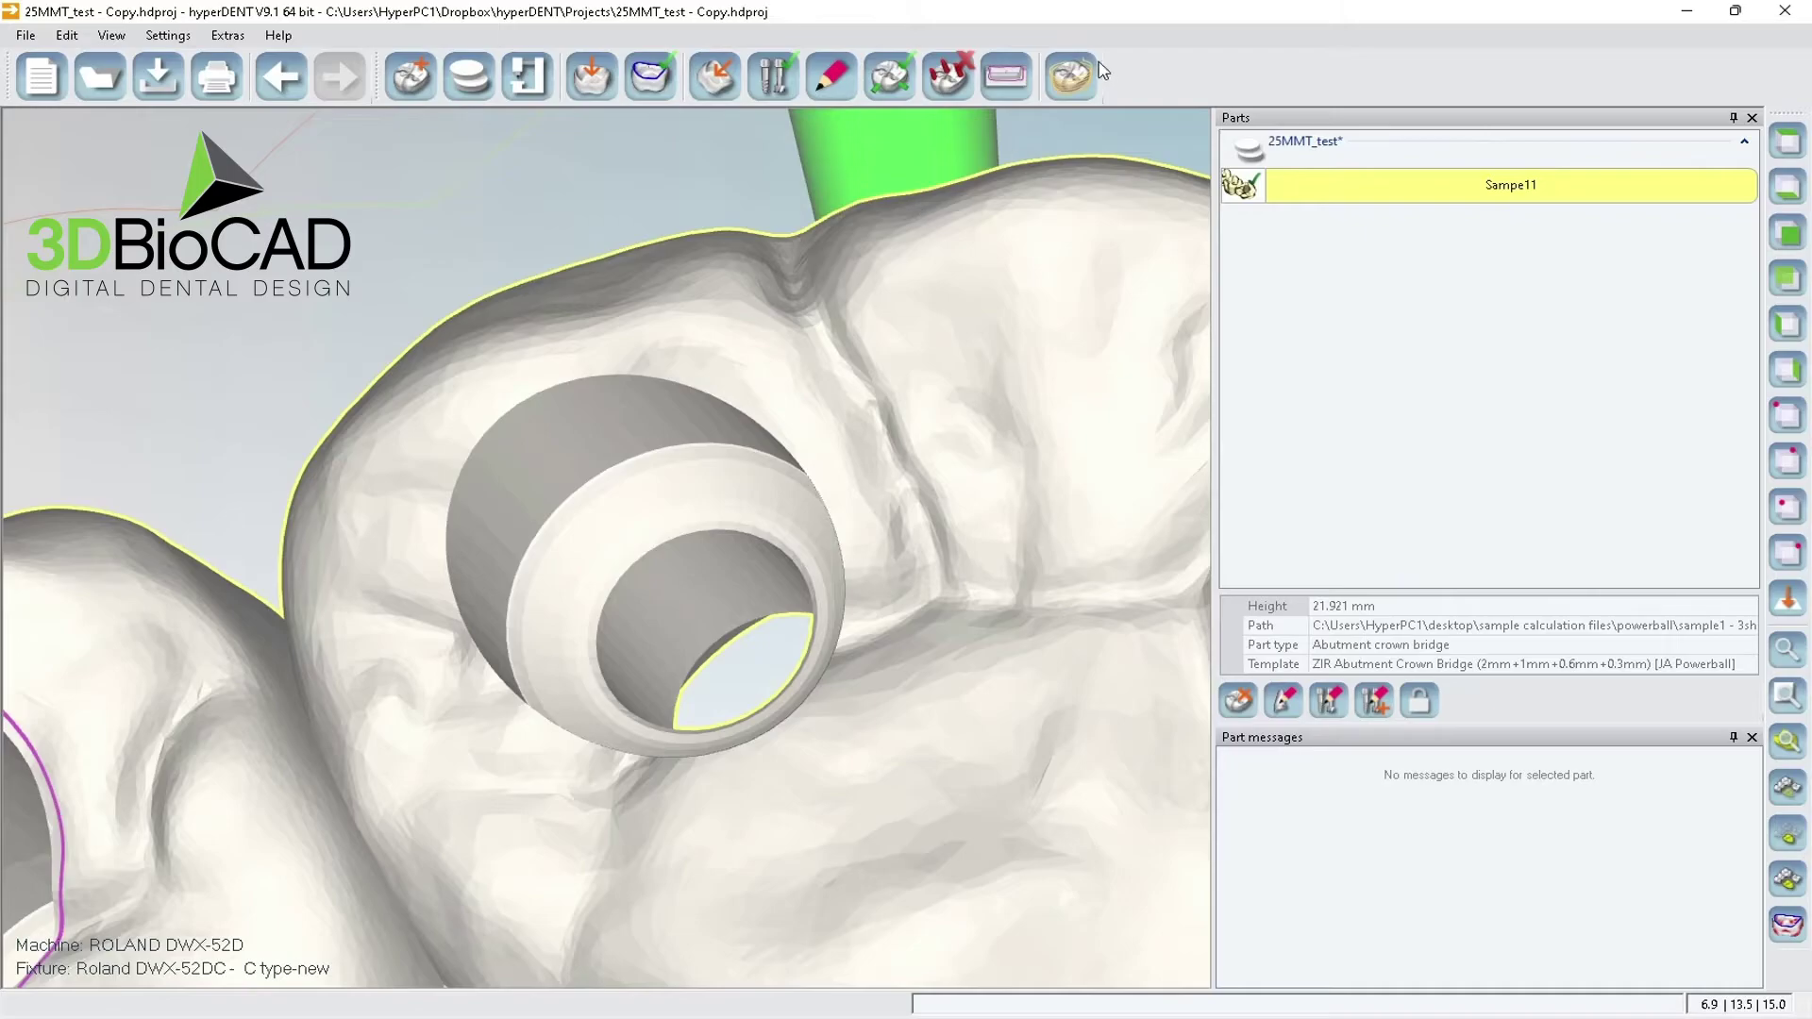
click(1006, 75)
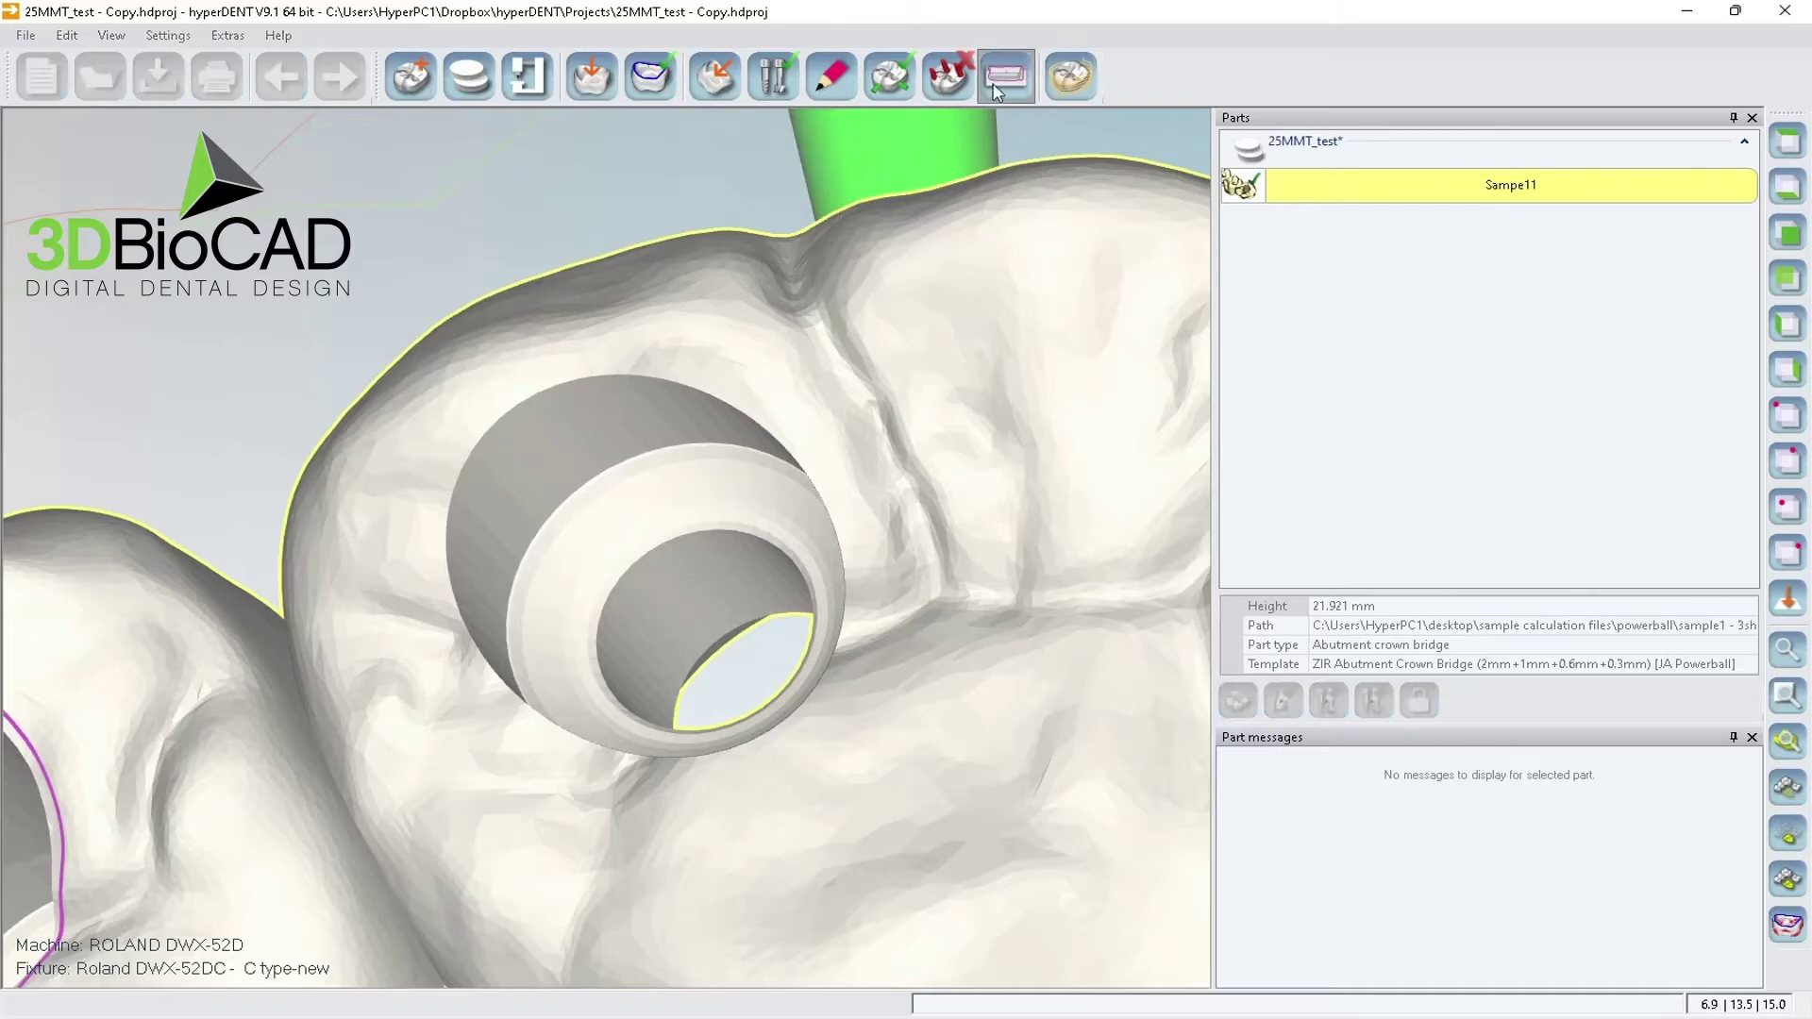
- Draw a three-point contour around the angled channel's rim, fit it outside the opening, and accept it
click(453, 454)
click(579, 764)
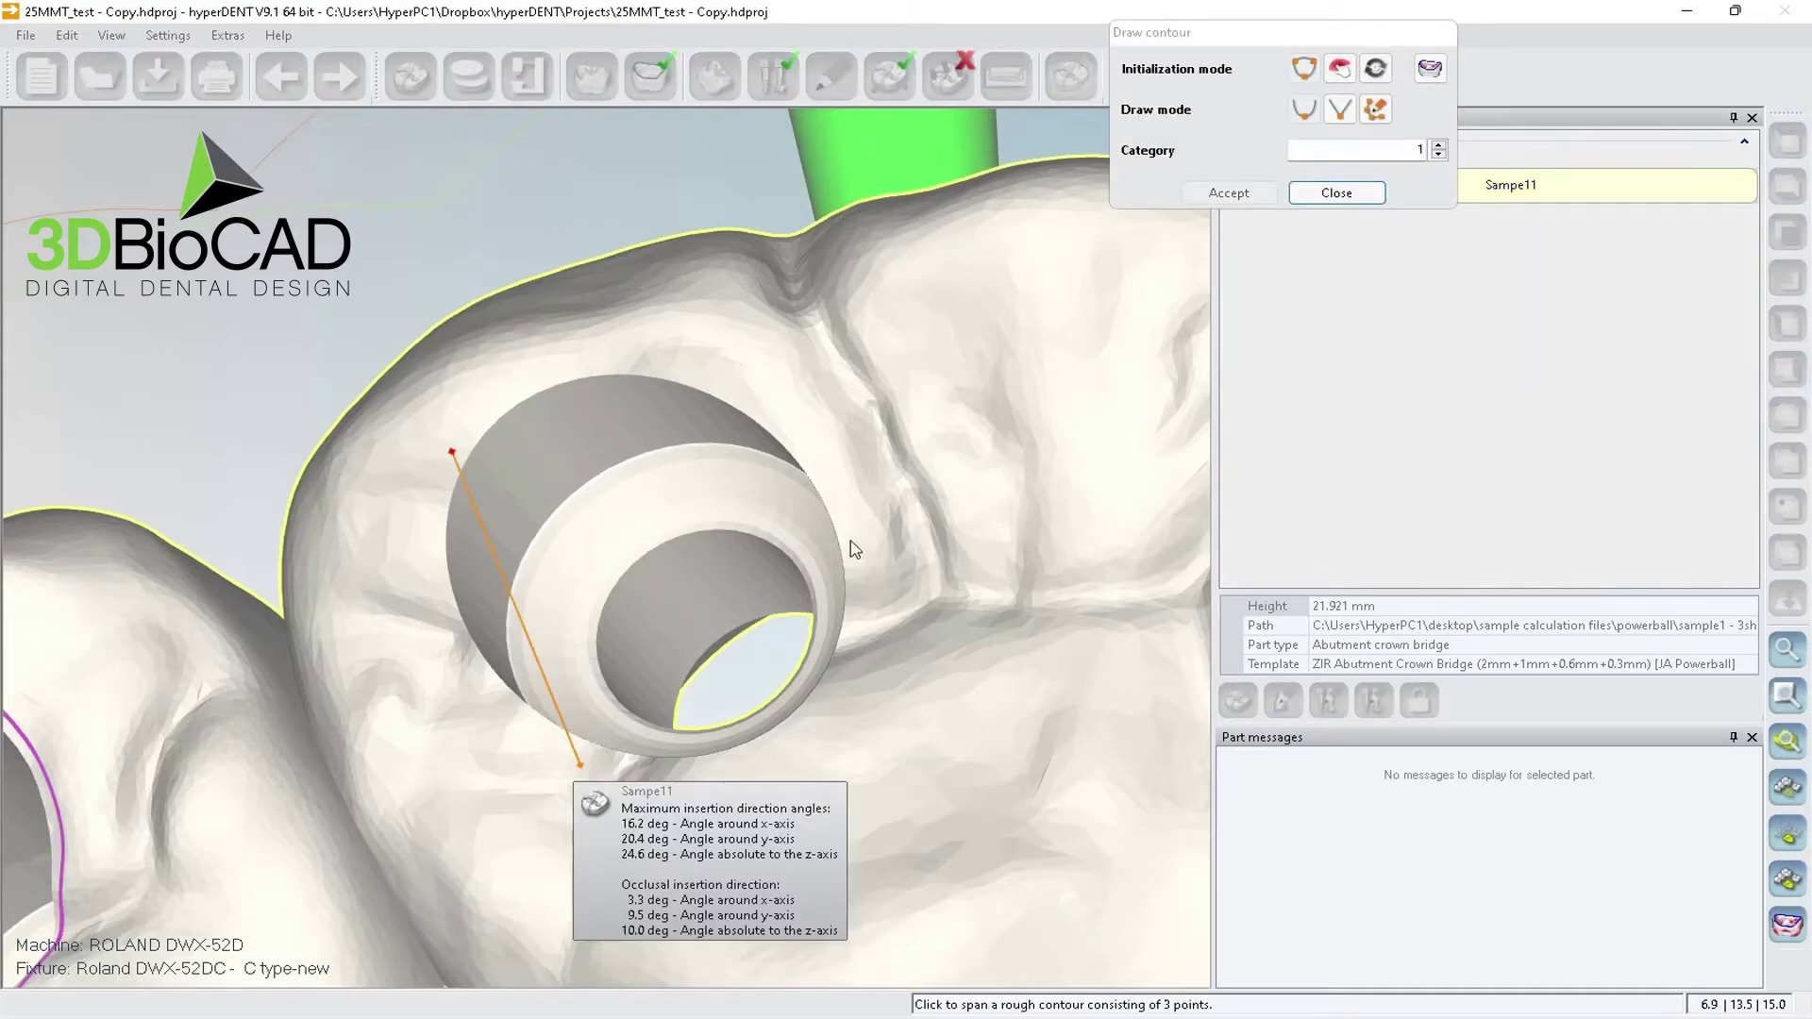
click(850, 541)
drag(678, 463, 659, 361)
drag(483, 612, 447, 612)
drag(750, 676, 796, 730)
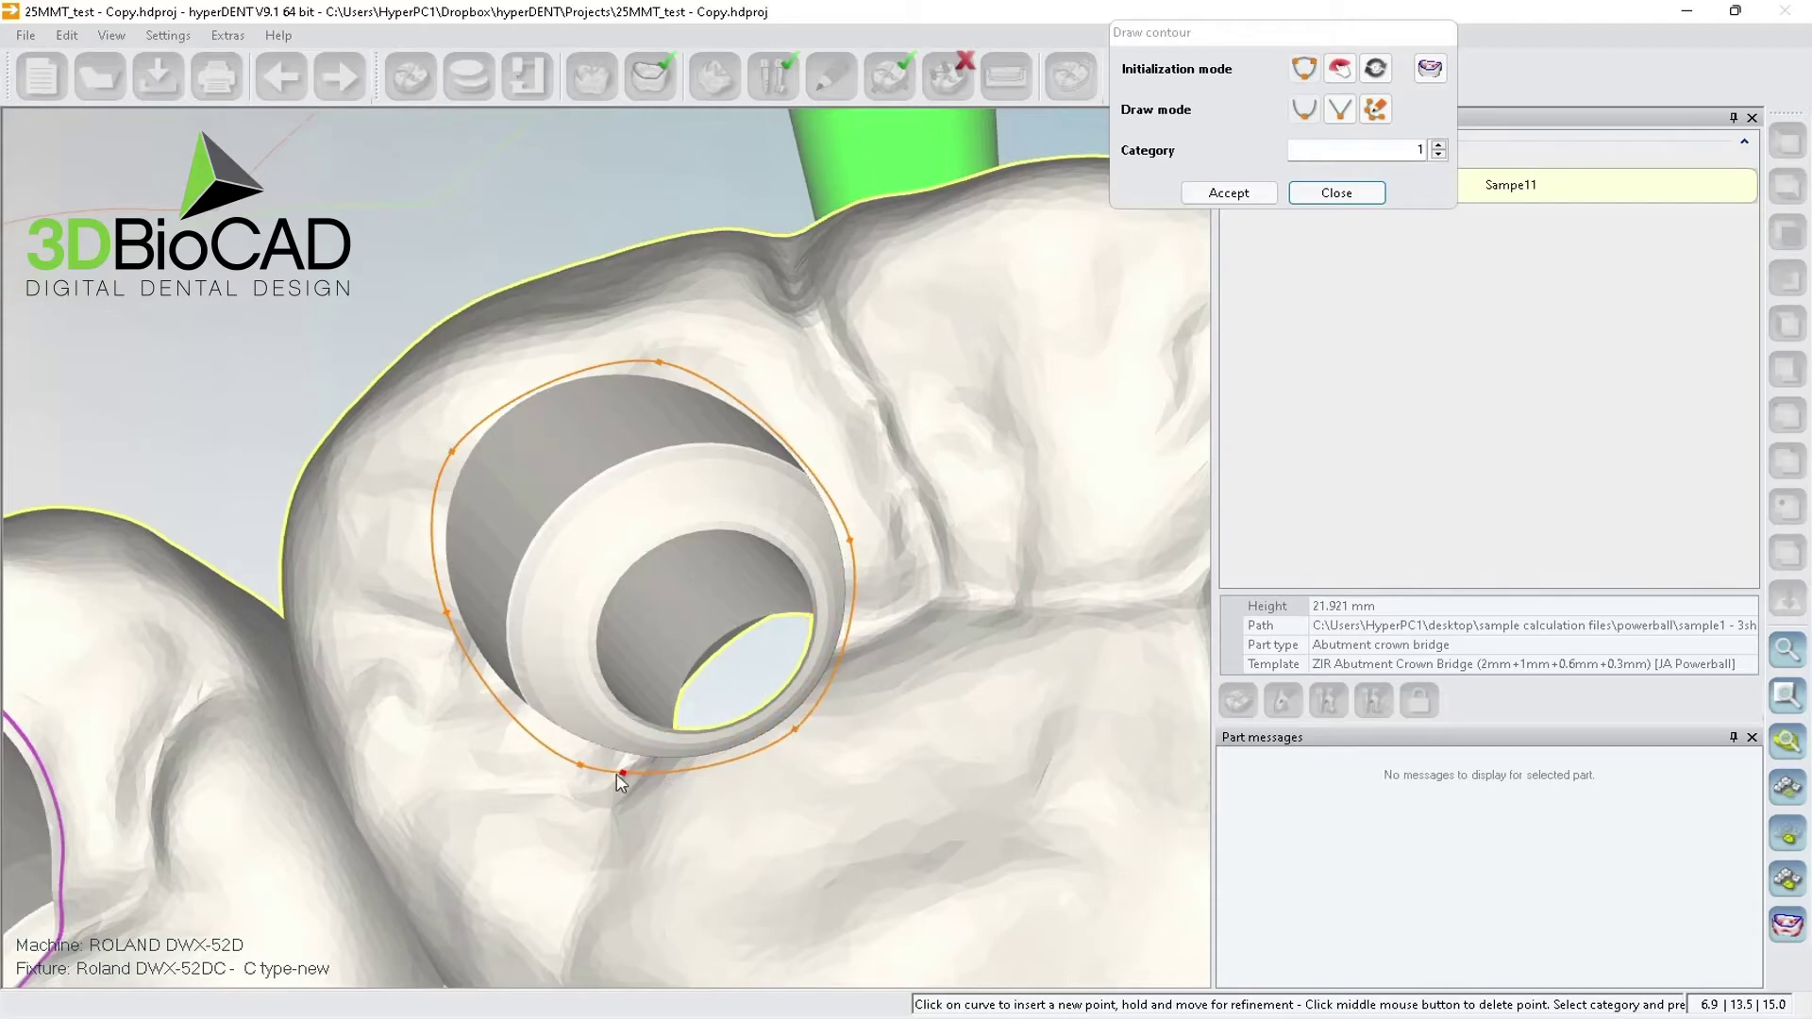
drag(620, 777, 587, 757)
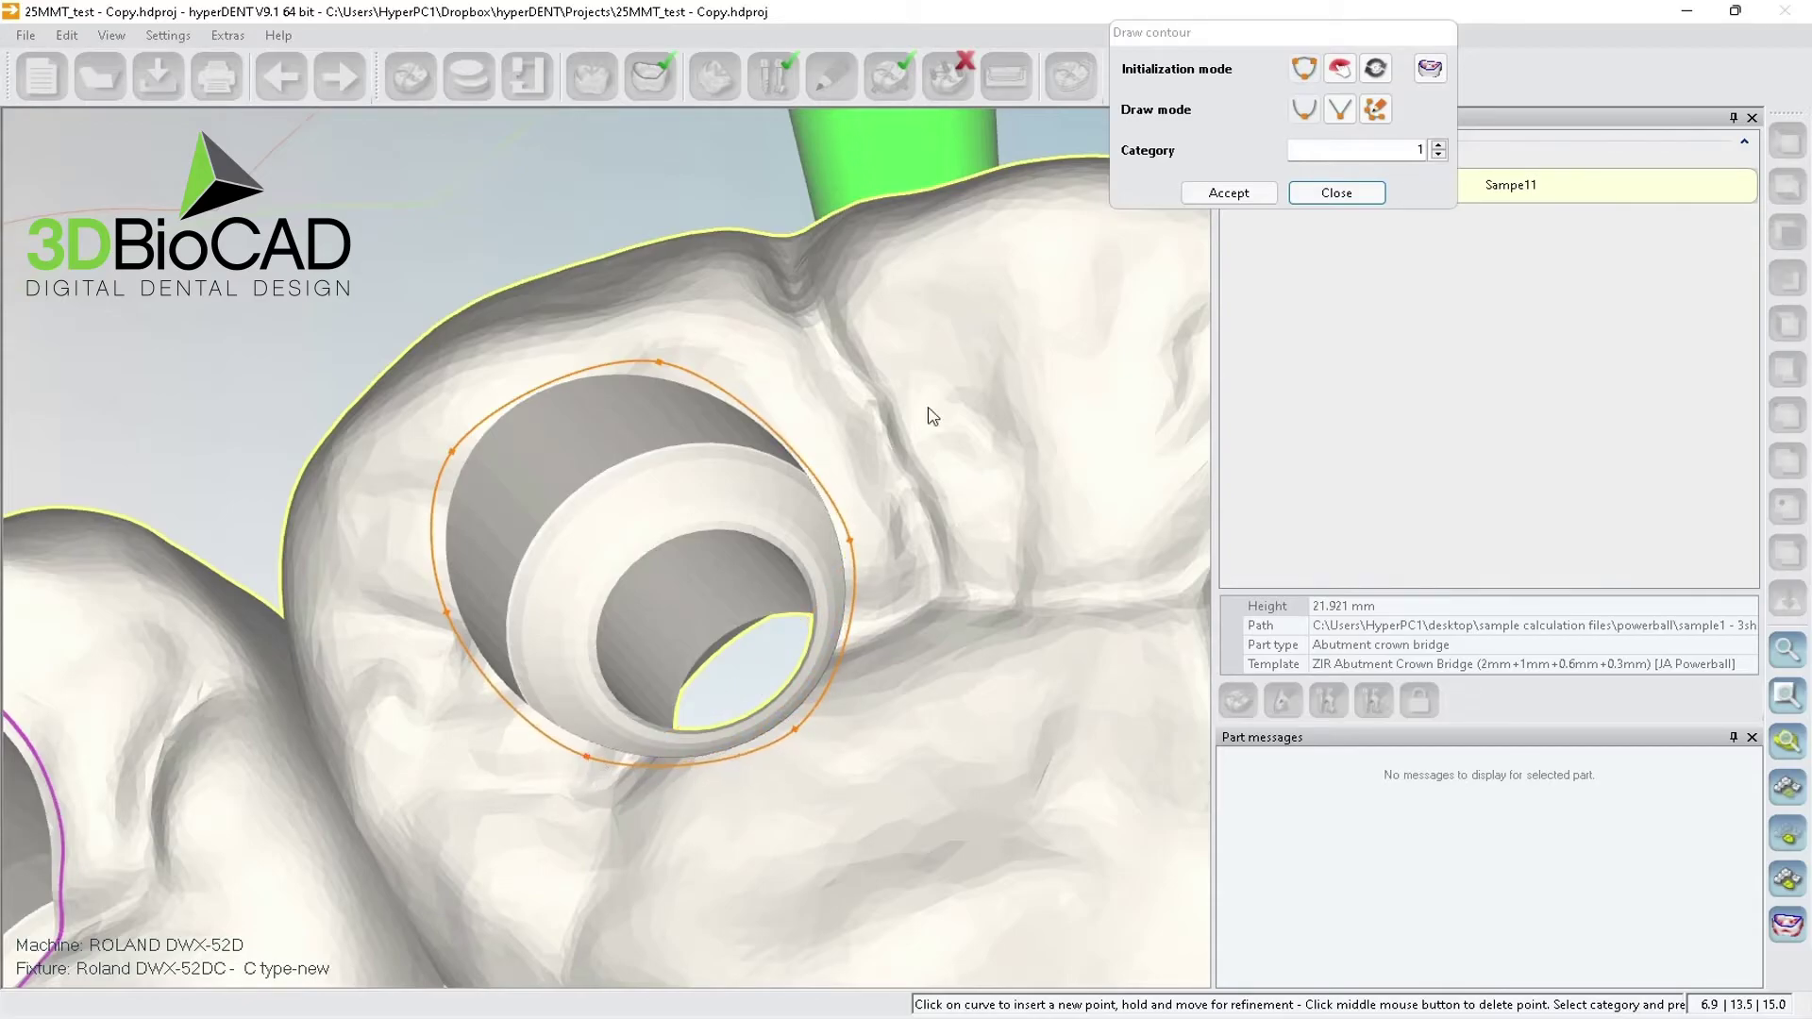
click(1218, 194)
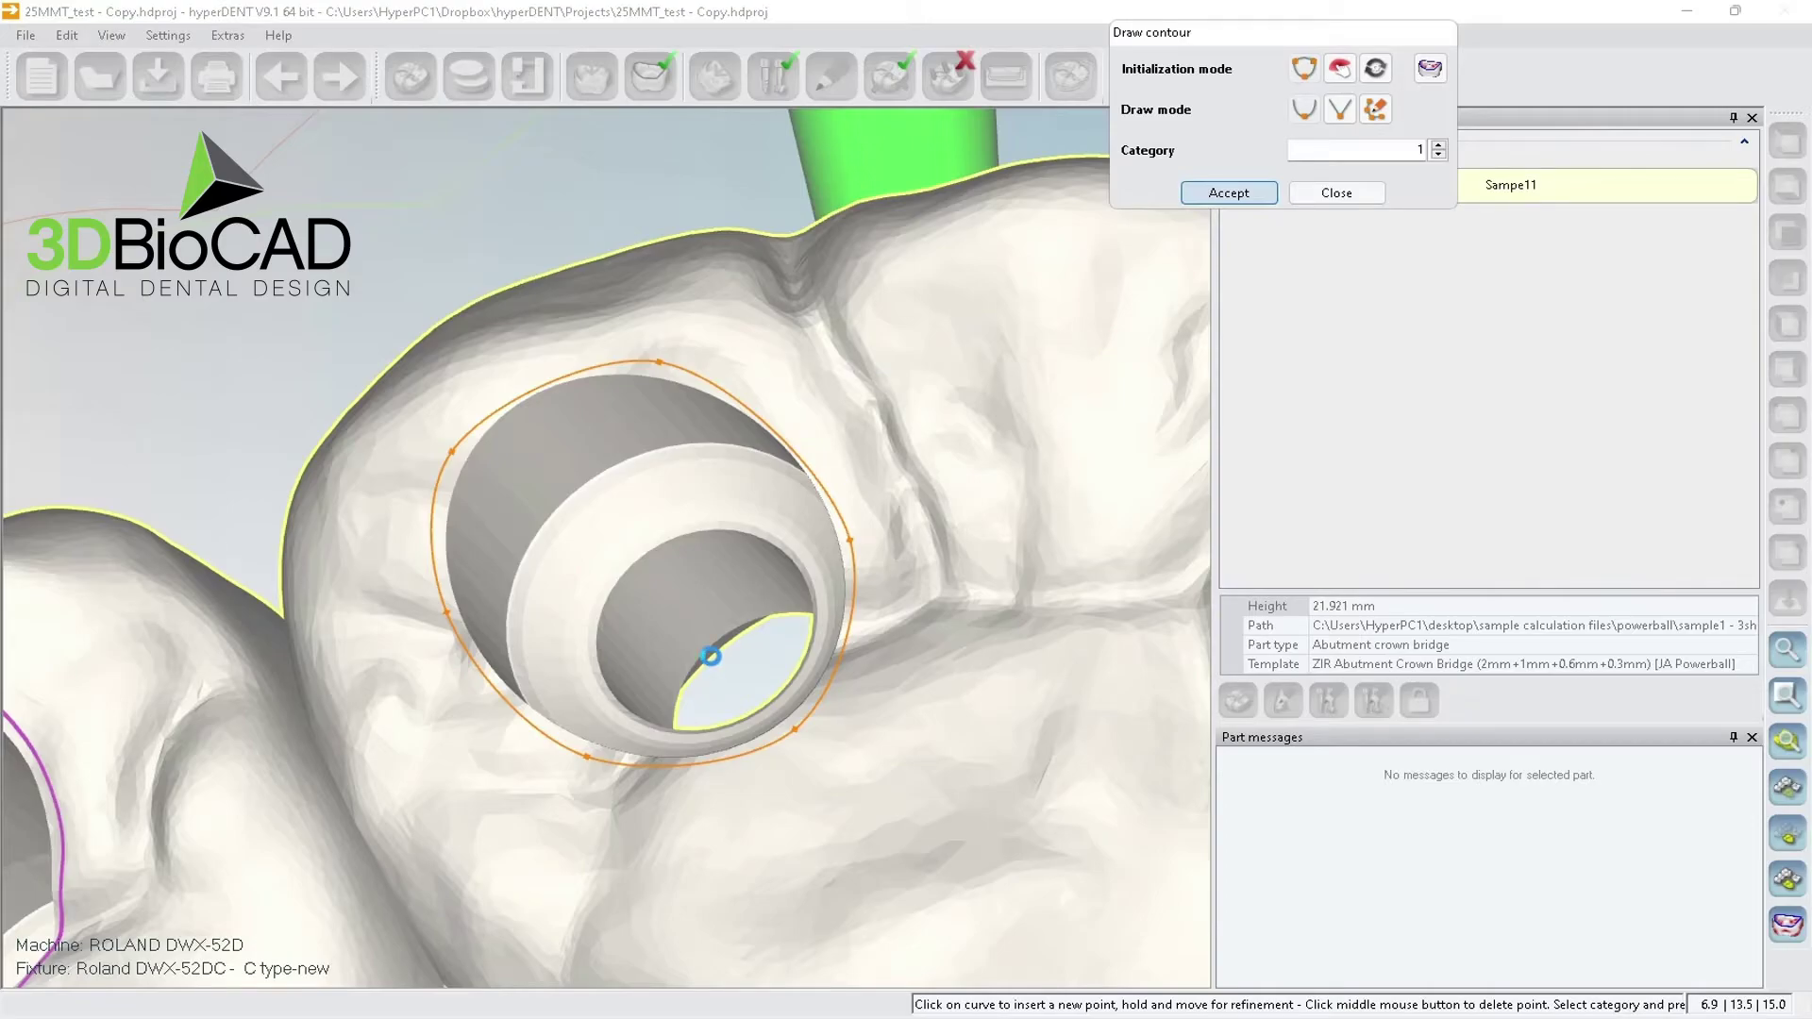
key(Return)
middle_drag(703, 651, 740, 639)
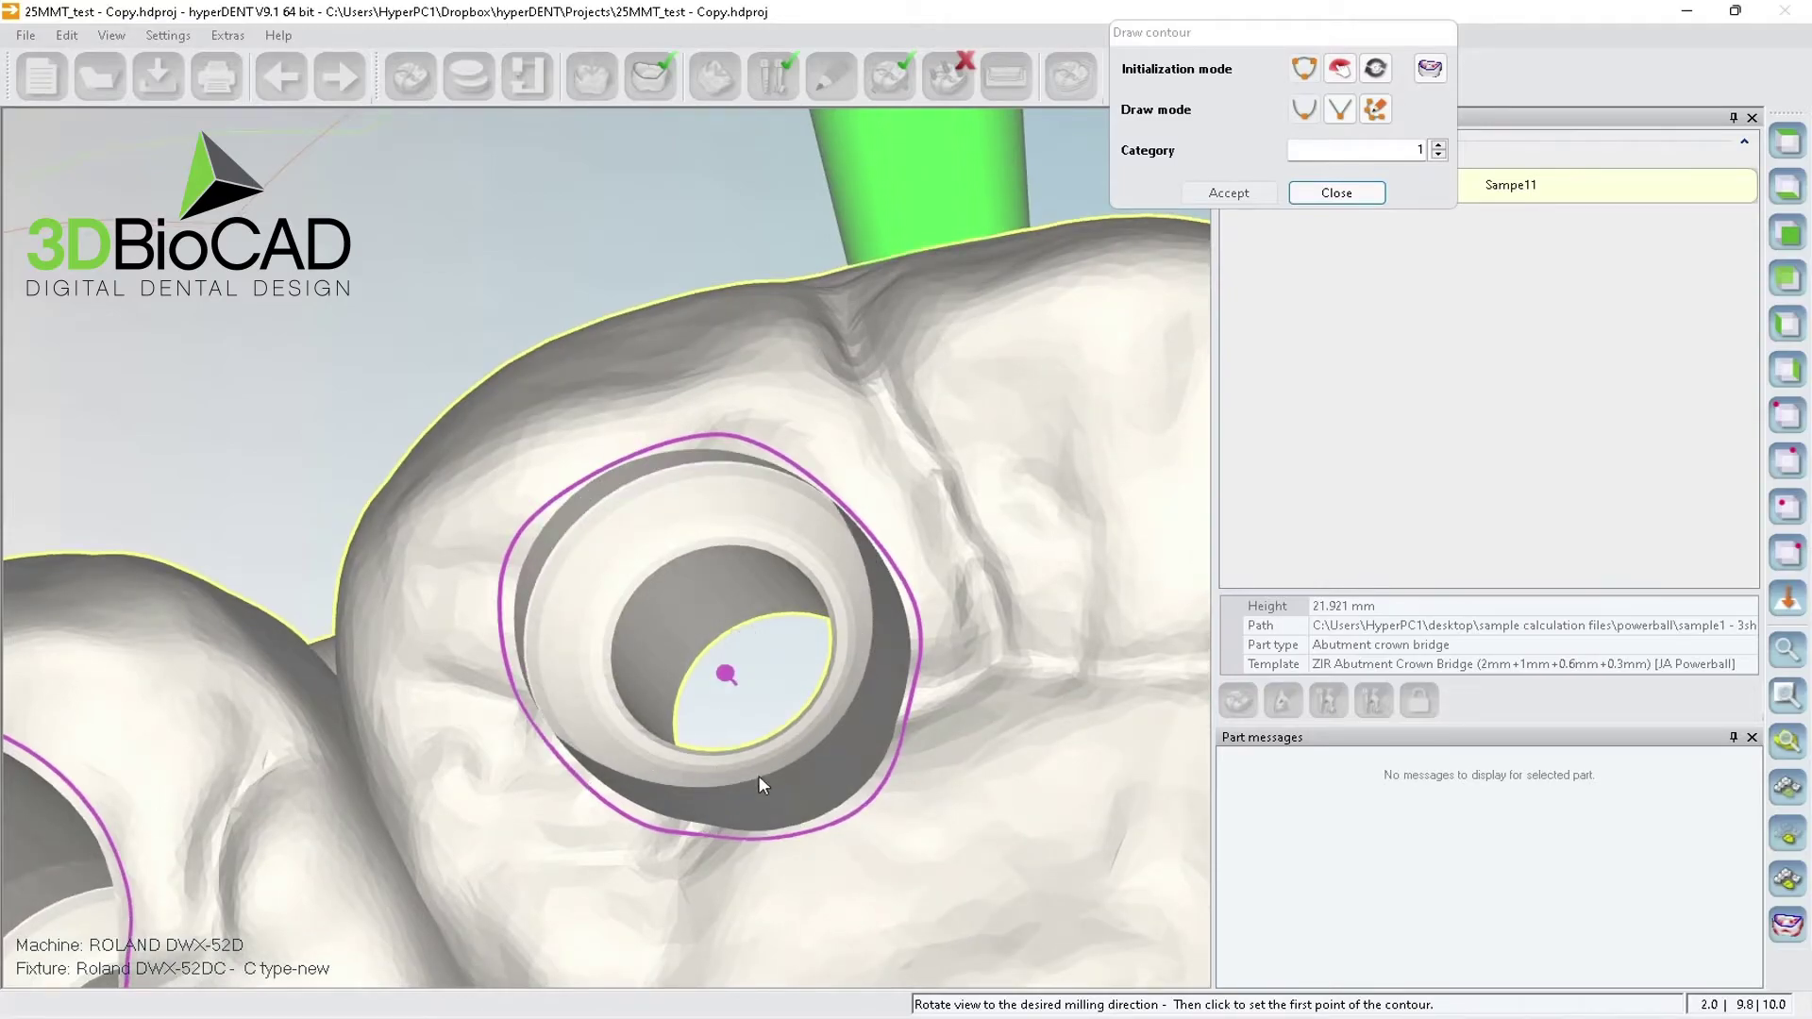
- Tilt the bridge to see the channel's hidden side and place a rough three-point contour
middle_drag(670, 772, 664, 753)
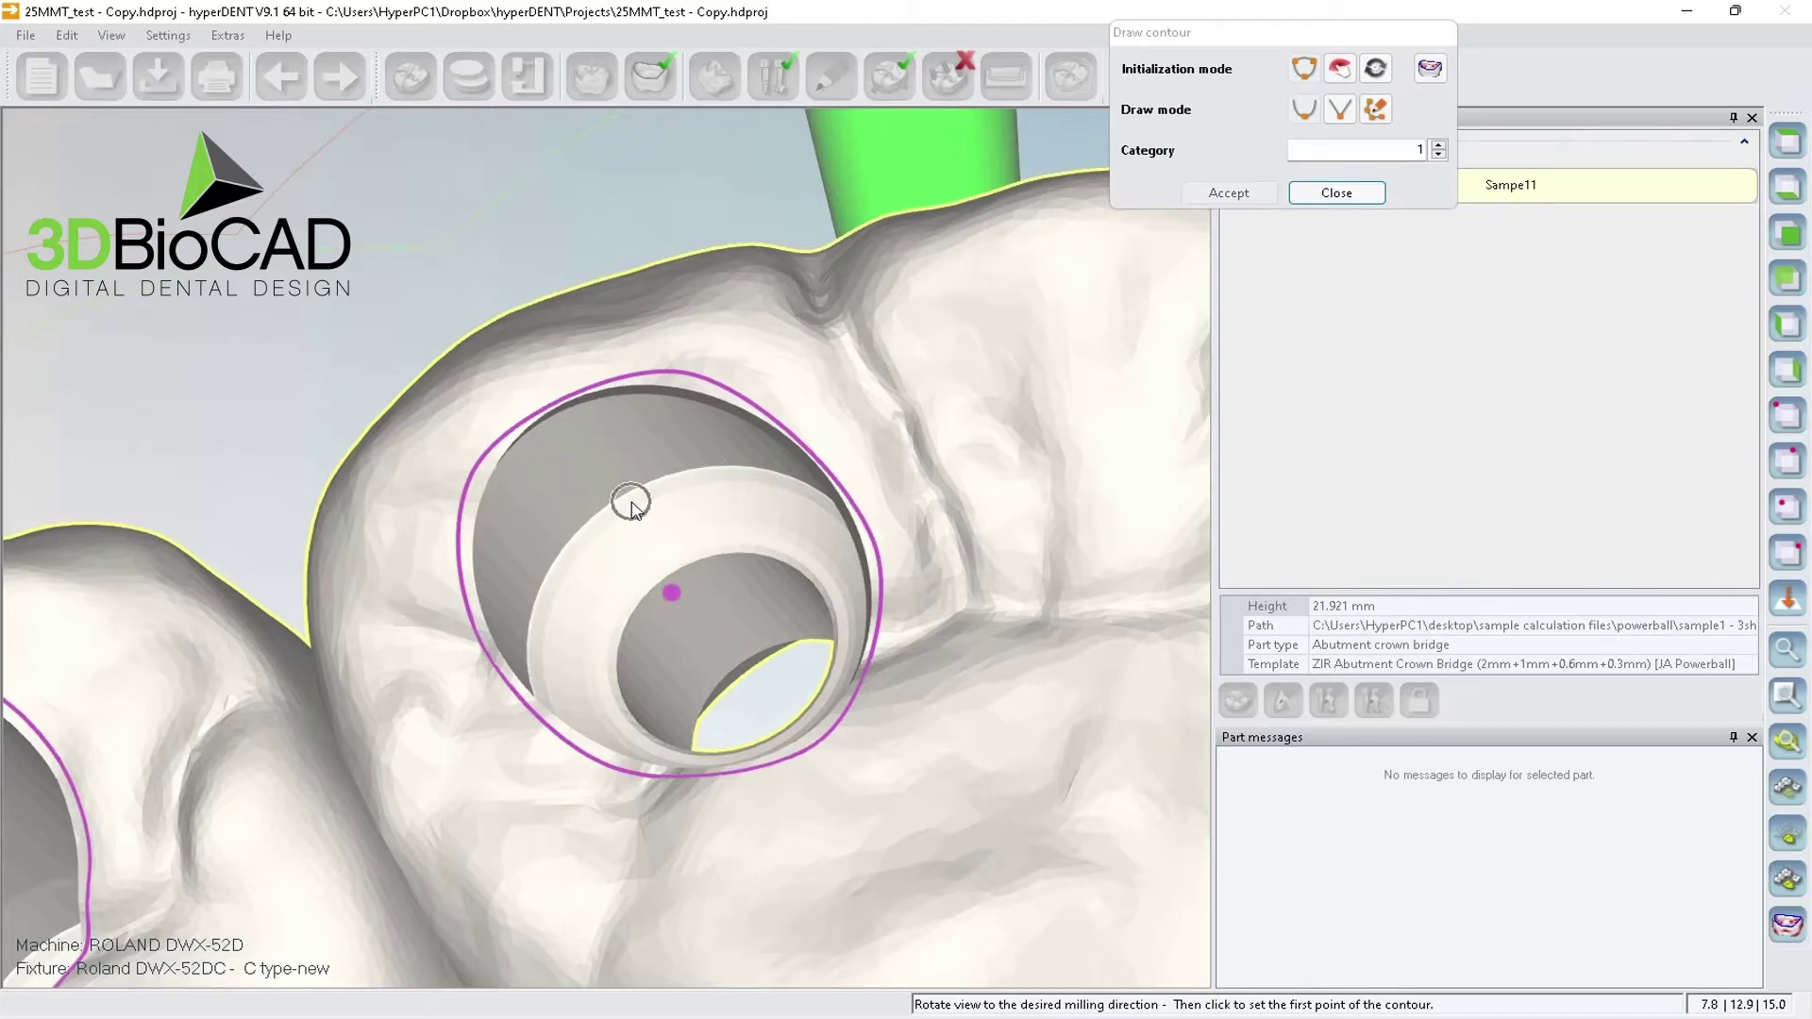
middle_drag(785, 651, 742, 690)
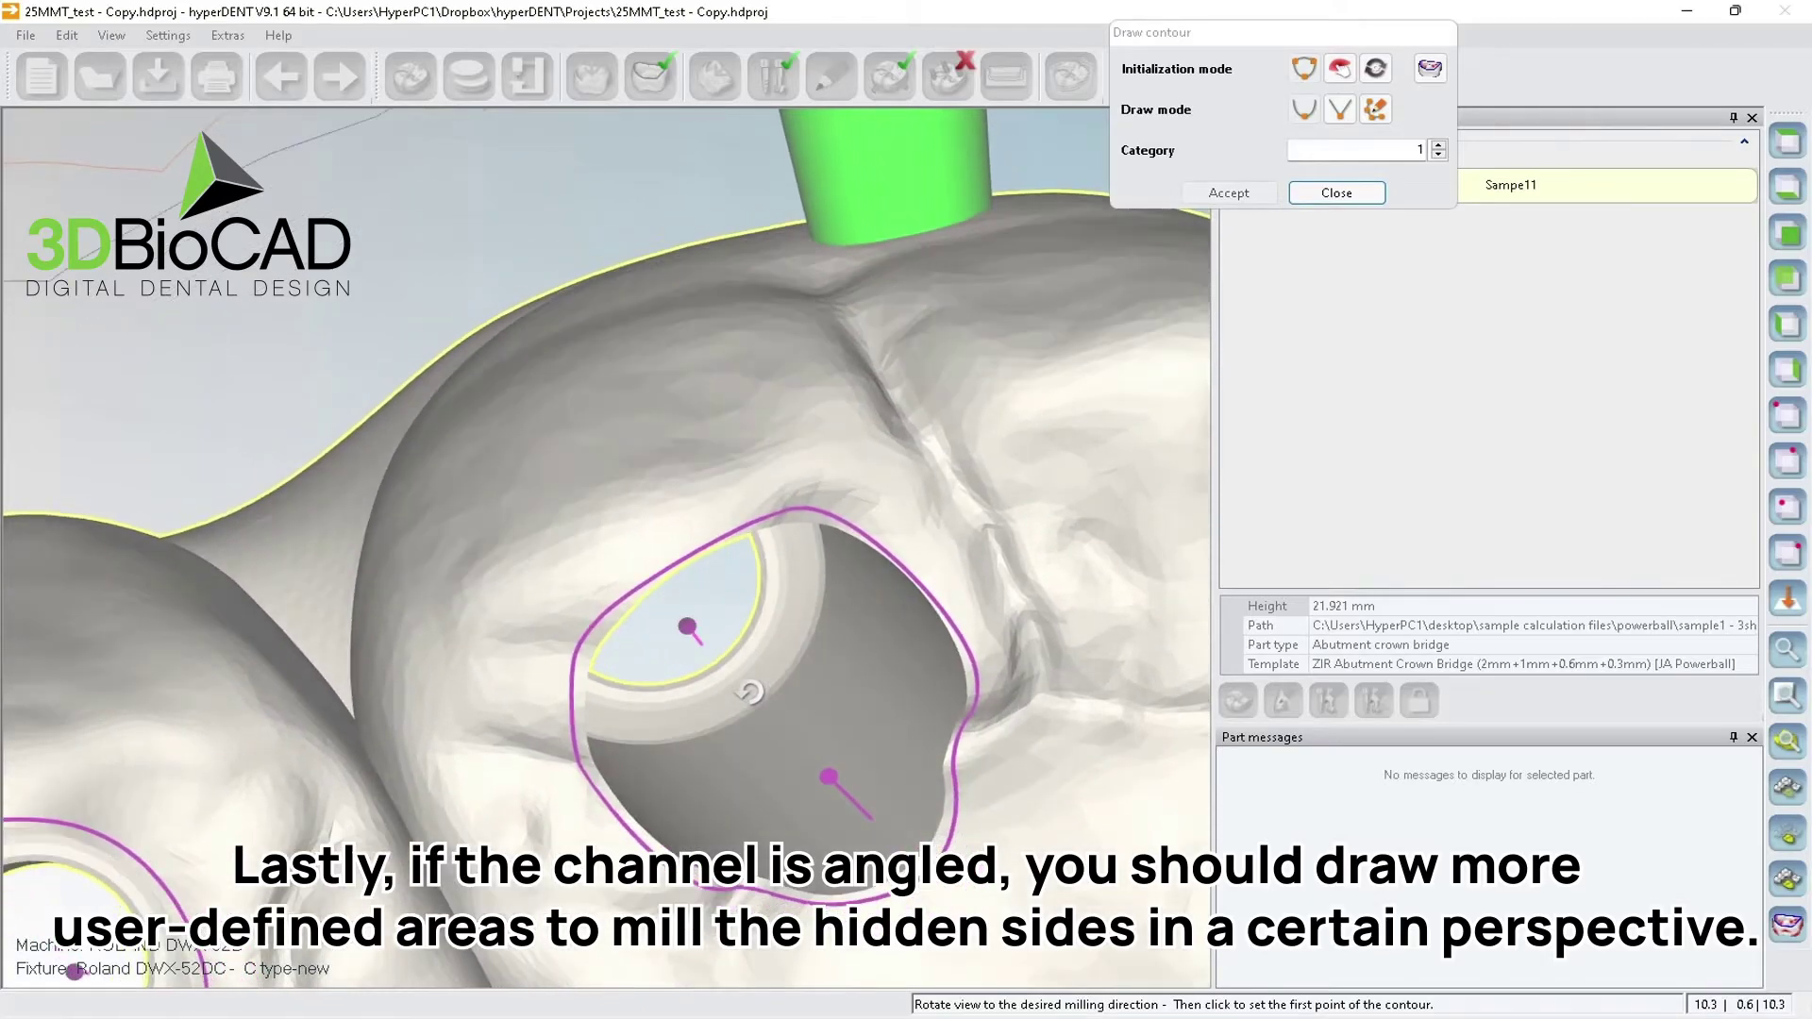
click(574, 742)
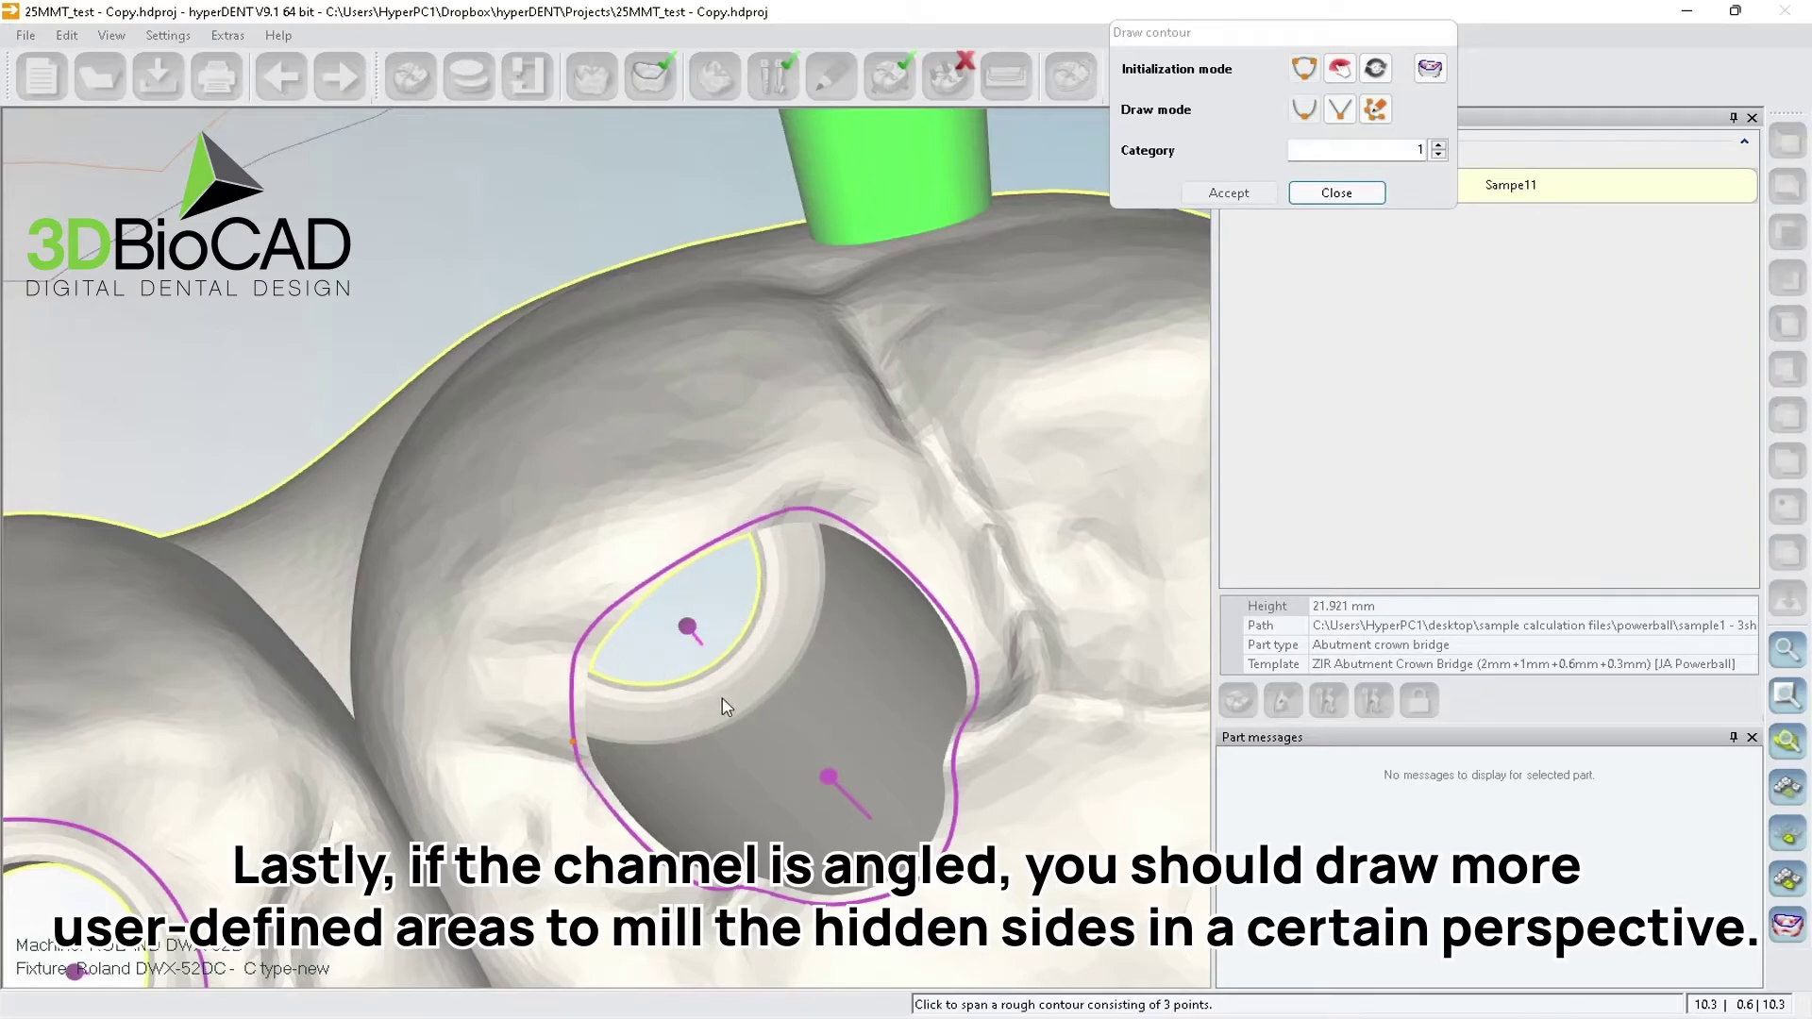
click(831, 518)
click(920, 887)
- Drag the contour points onto the outer magenta outline and accept the milling area
drag(688, 609, 647, 579)
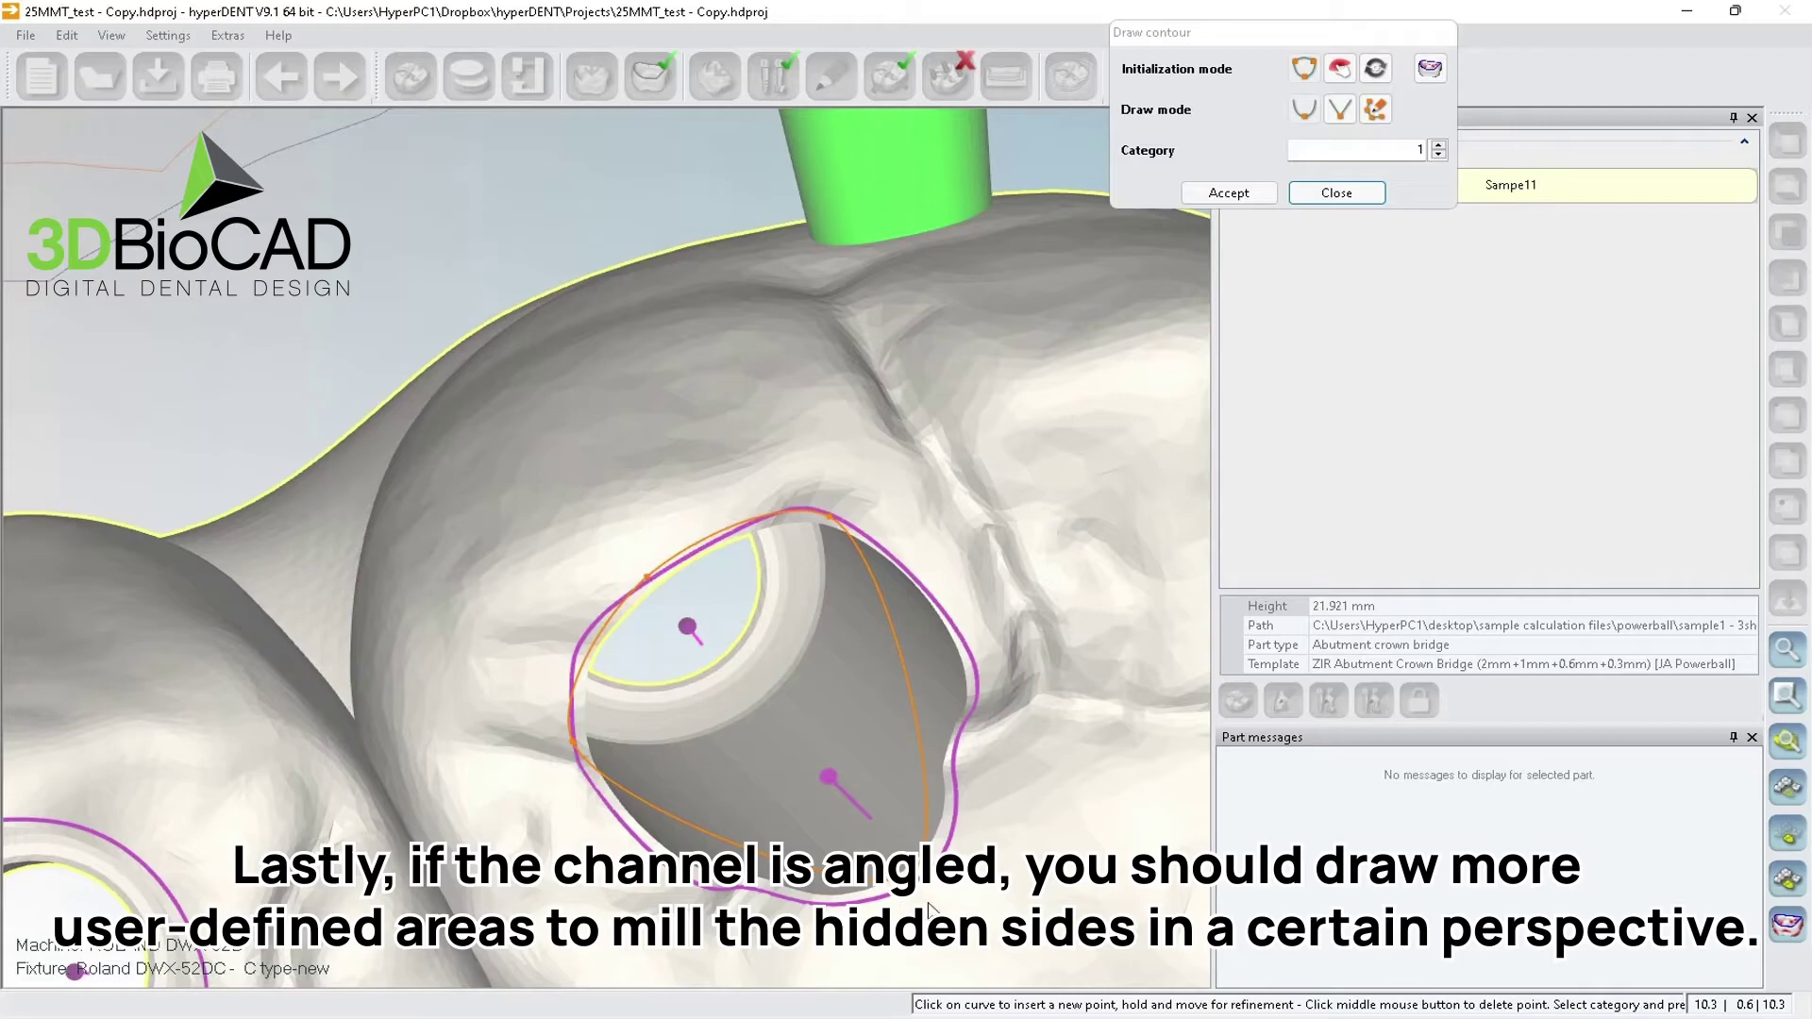
mouse_move(920, 886)
mouse_down()
mouse_move(855, 818)
mouse_move(843, 753)
mouse_move(911, 900)
mouse_up()
drag(736, 851, 710, 892)
drag(910, 741, 974, 667)
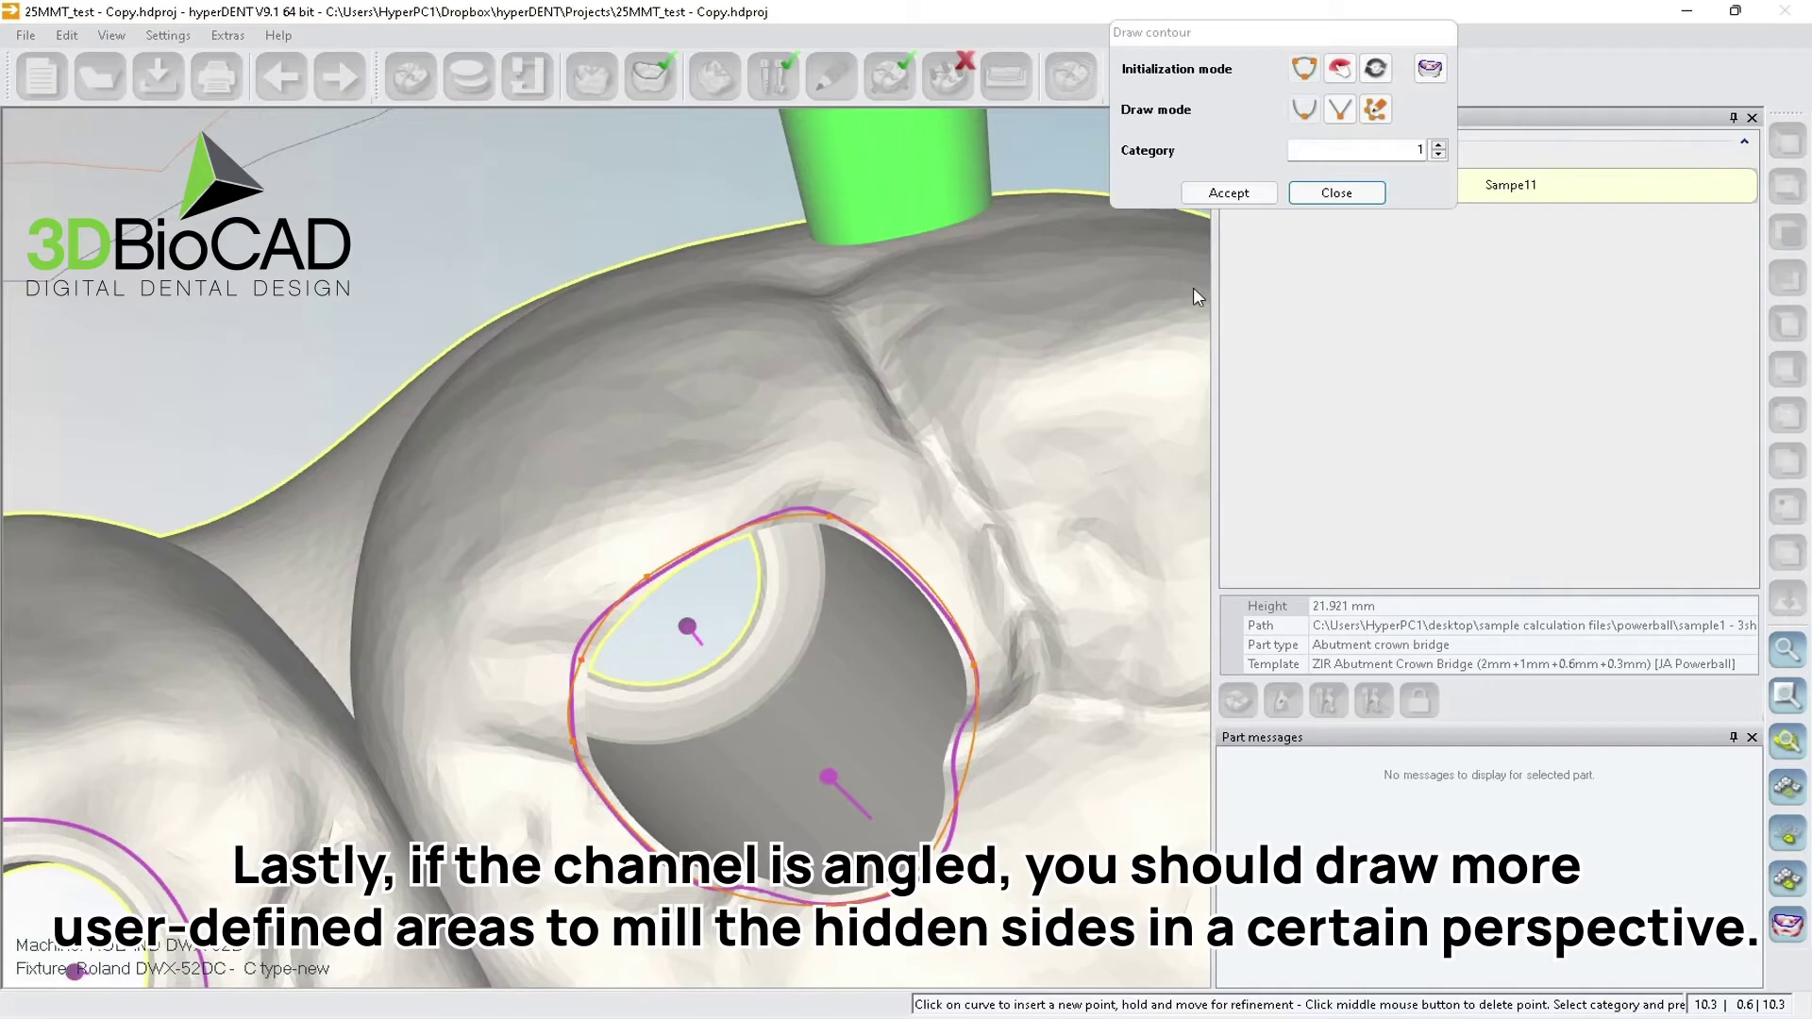
click(1225, 198)
click(1227, 194)
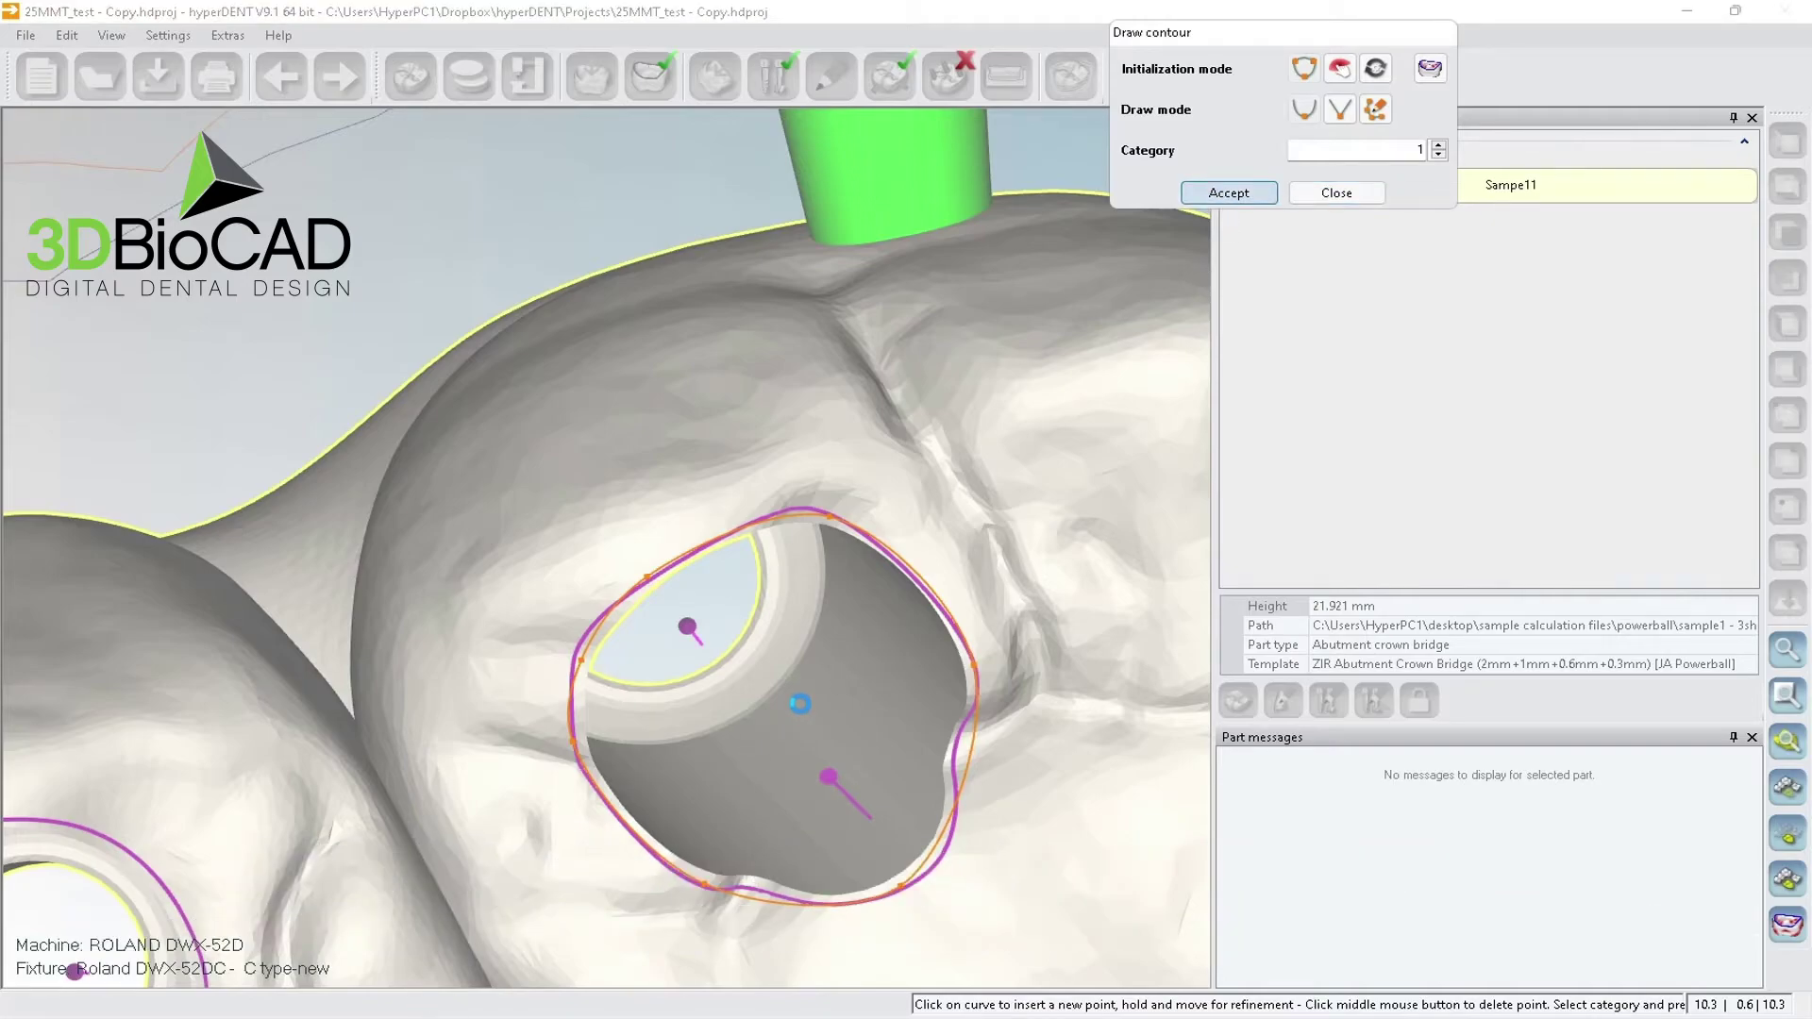
right_drag(789, 699, 729, 703)
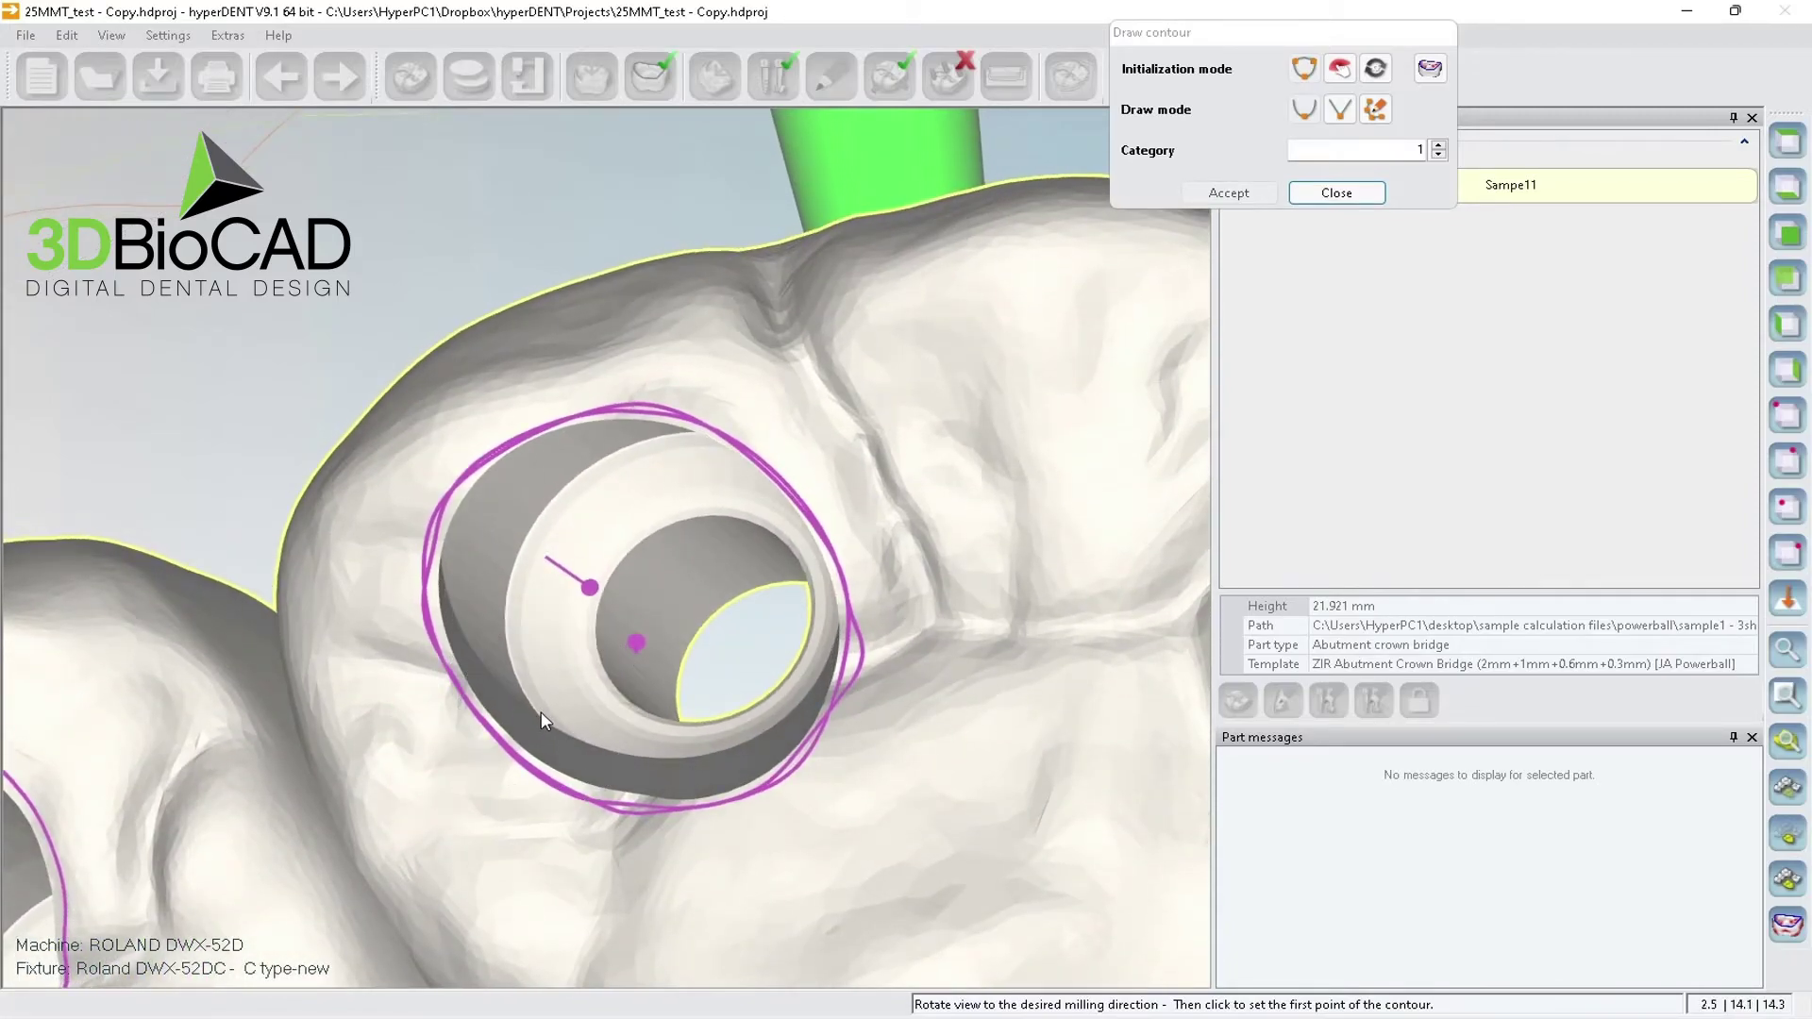
- Rotate further around the channel and place a rough three-point contour around its opening
right_drag(541, 712, 536, 726)
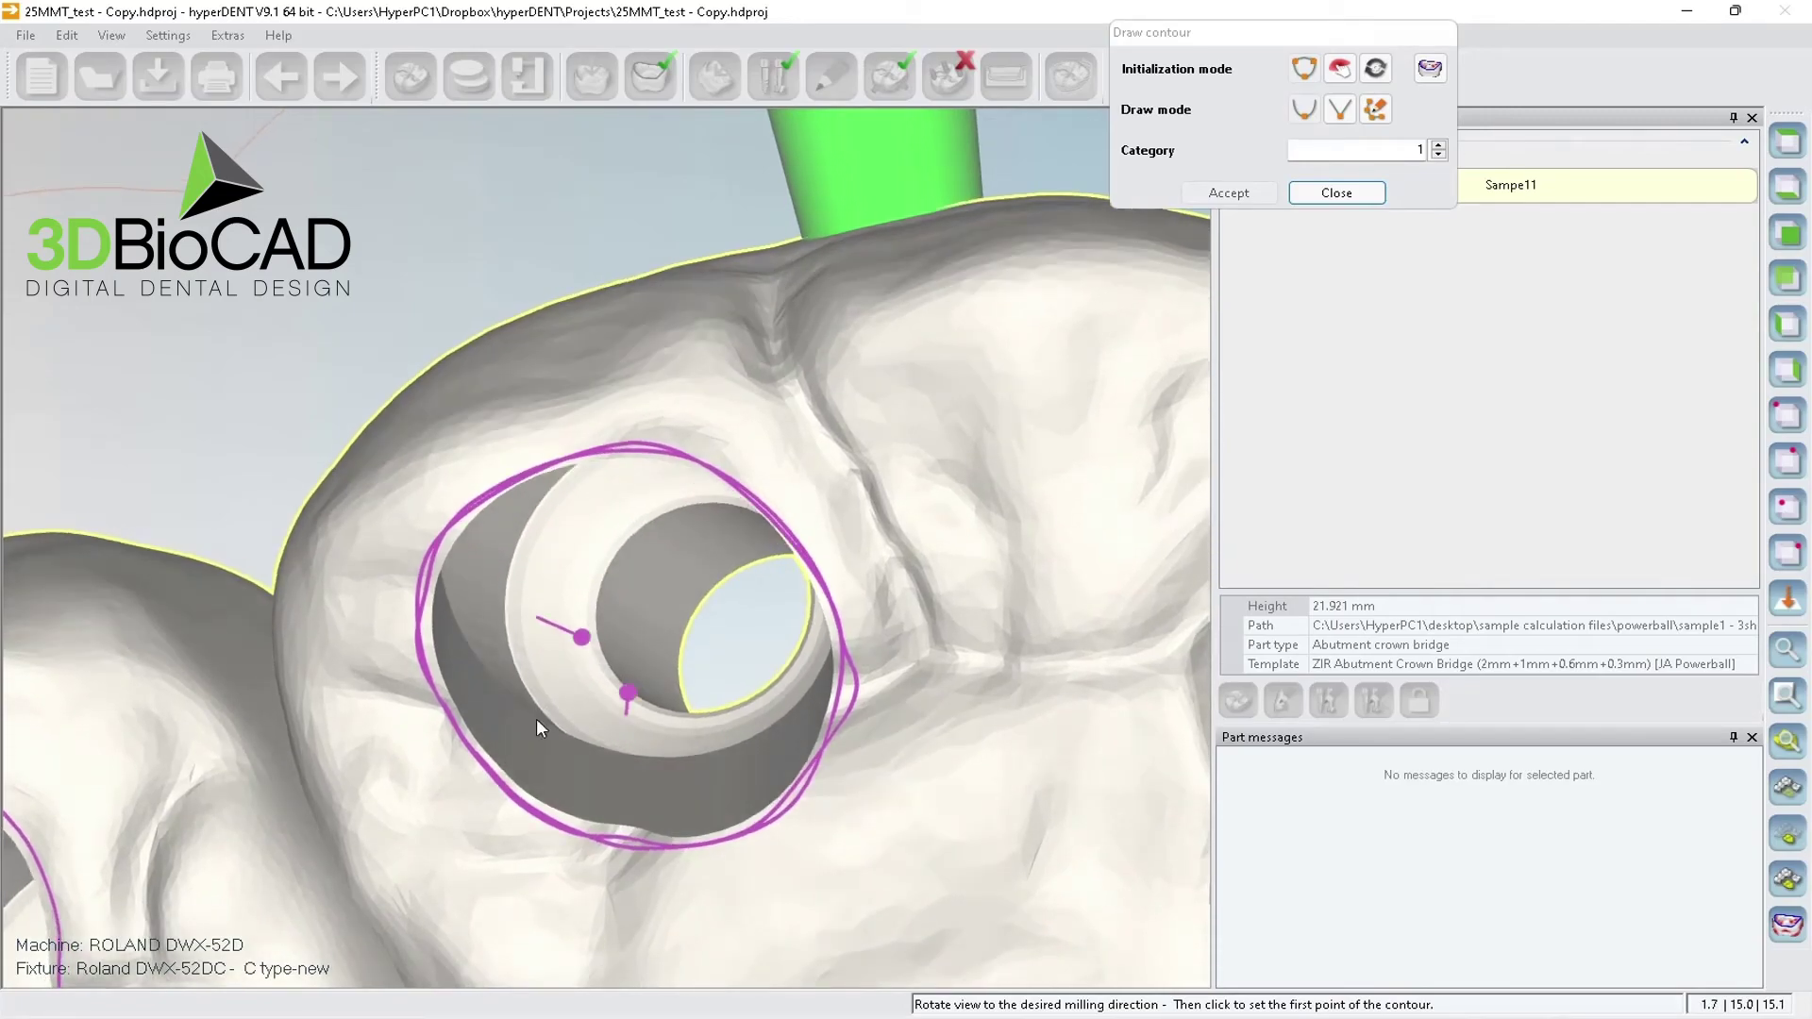
click(428, 617)
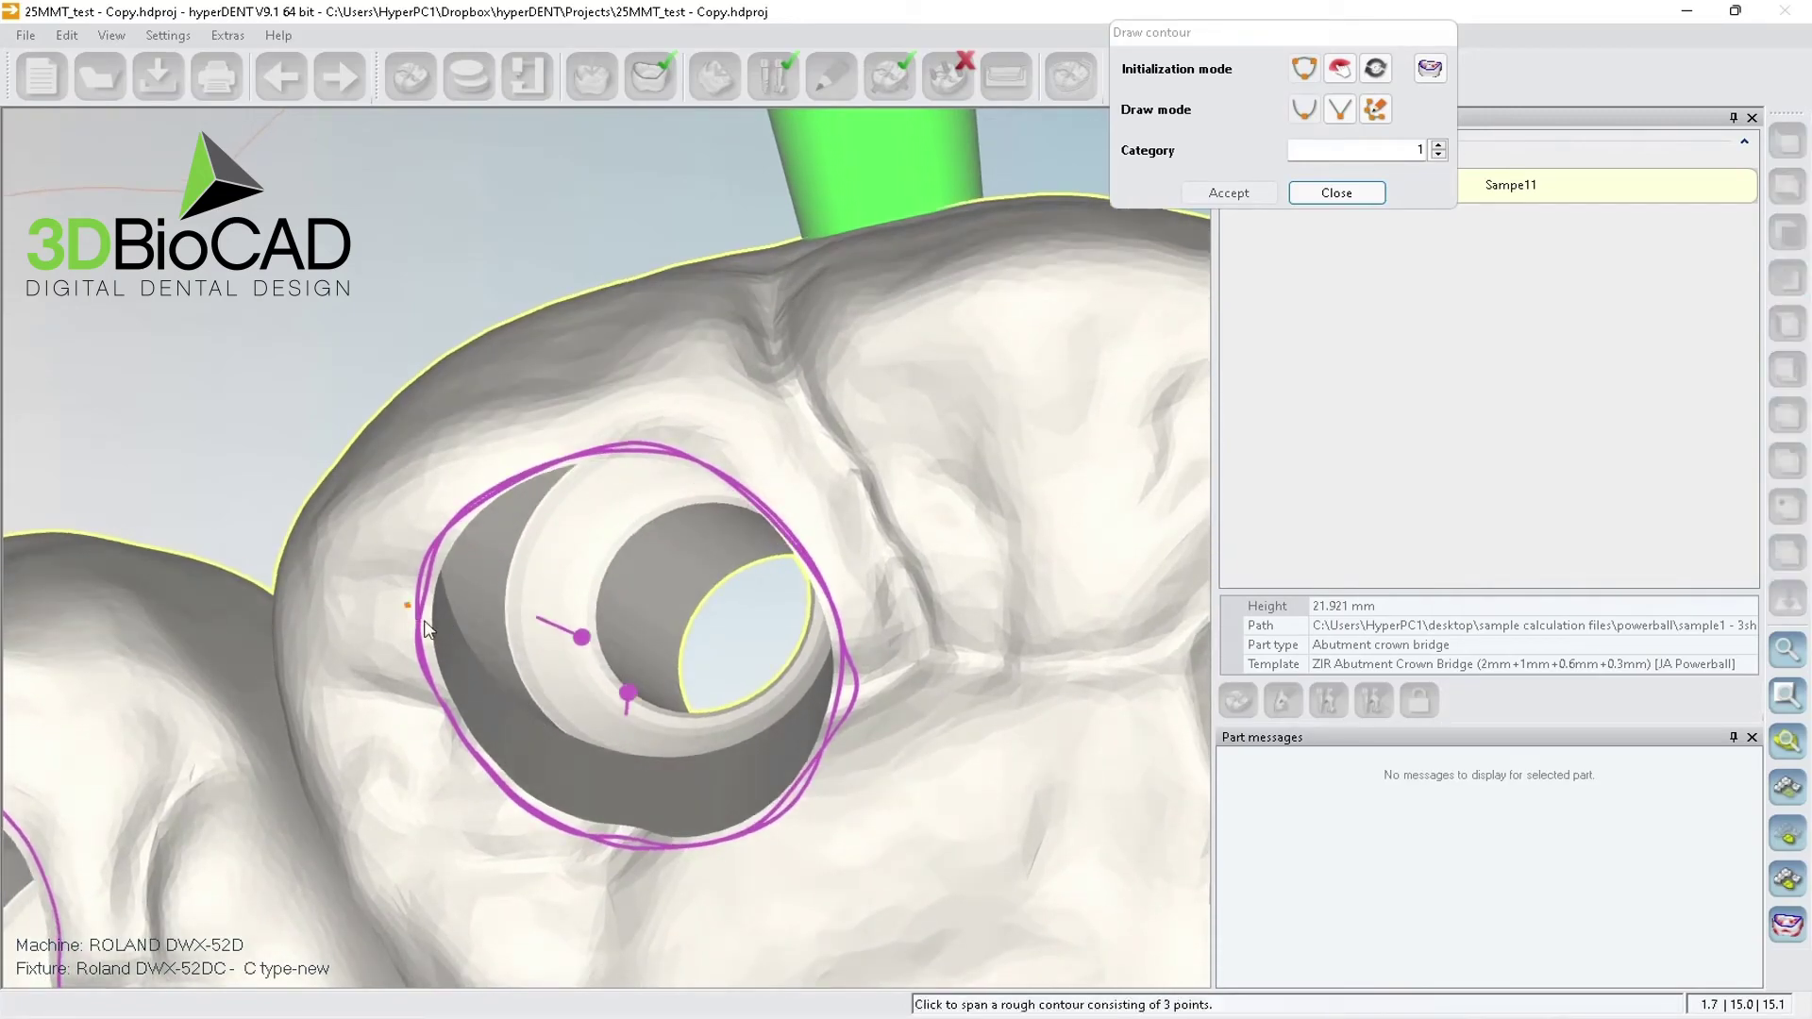
click(642, 845)
click(845, 665)
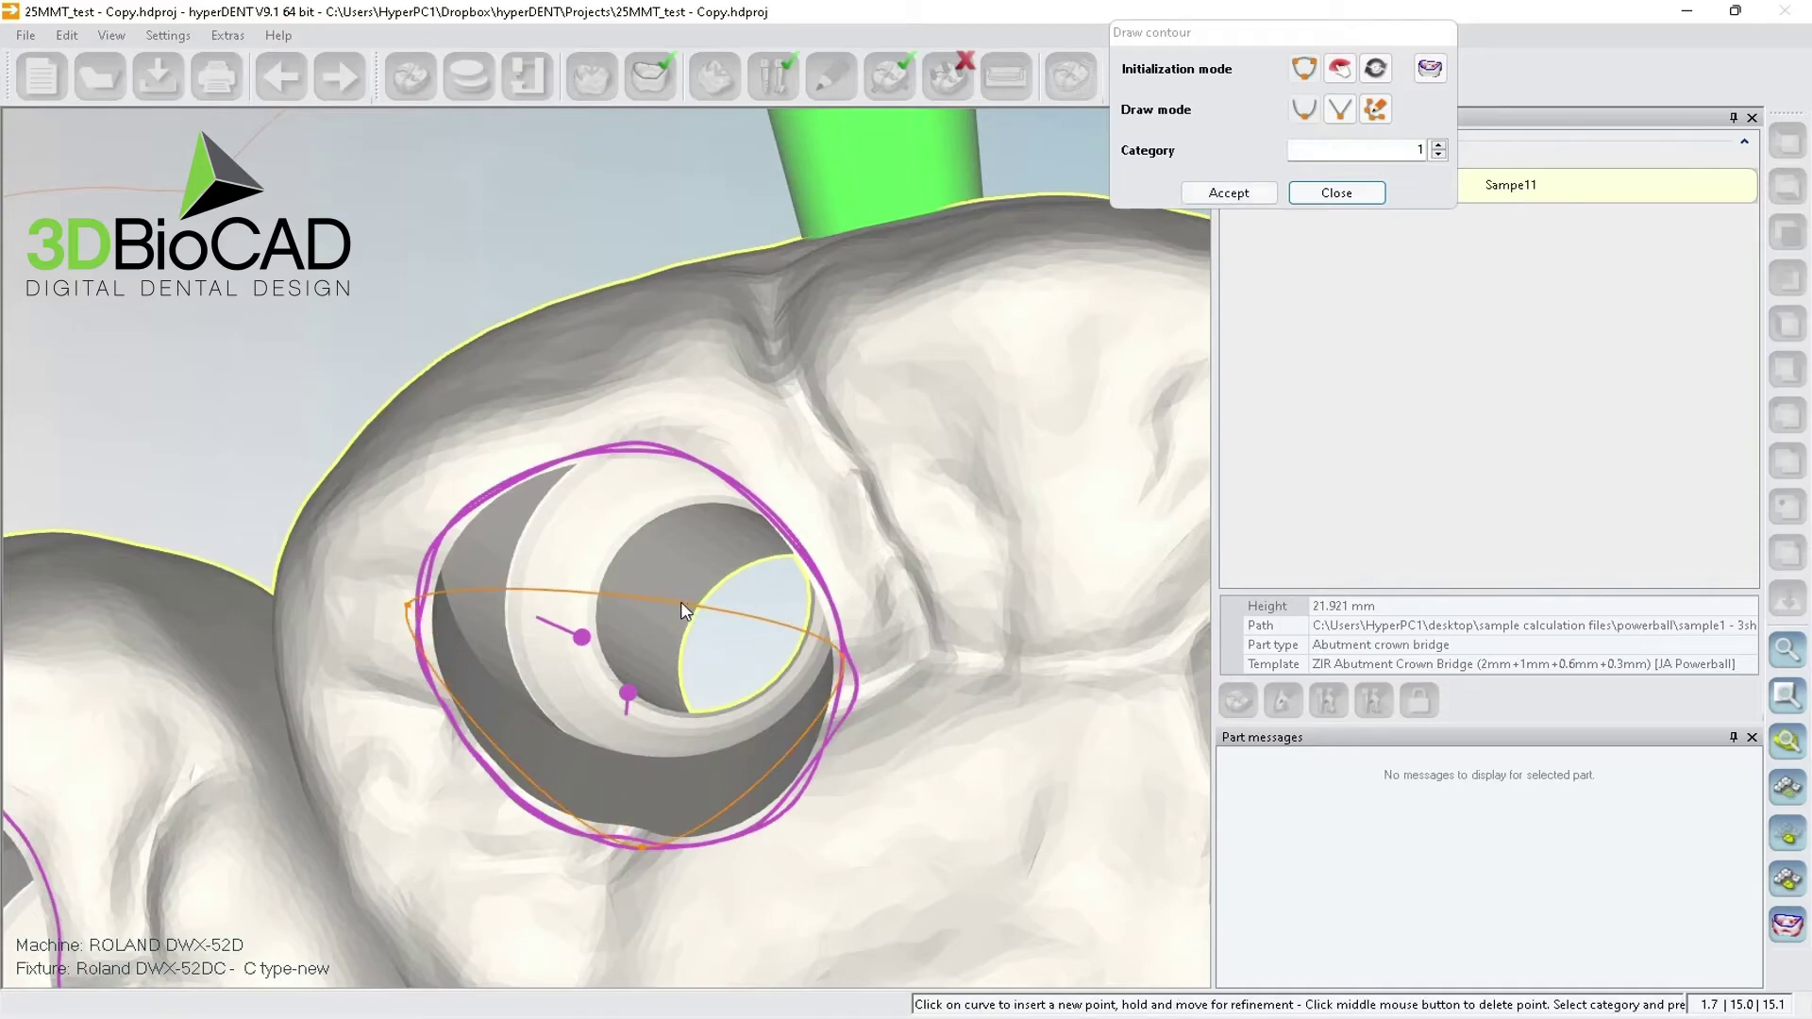
- Stretch the contour outward onto the channel margin on all sides and accept it
drag(682, 602, 670, 452)
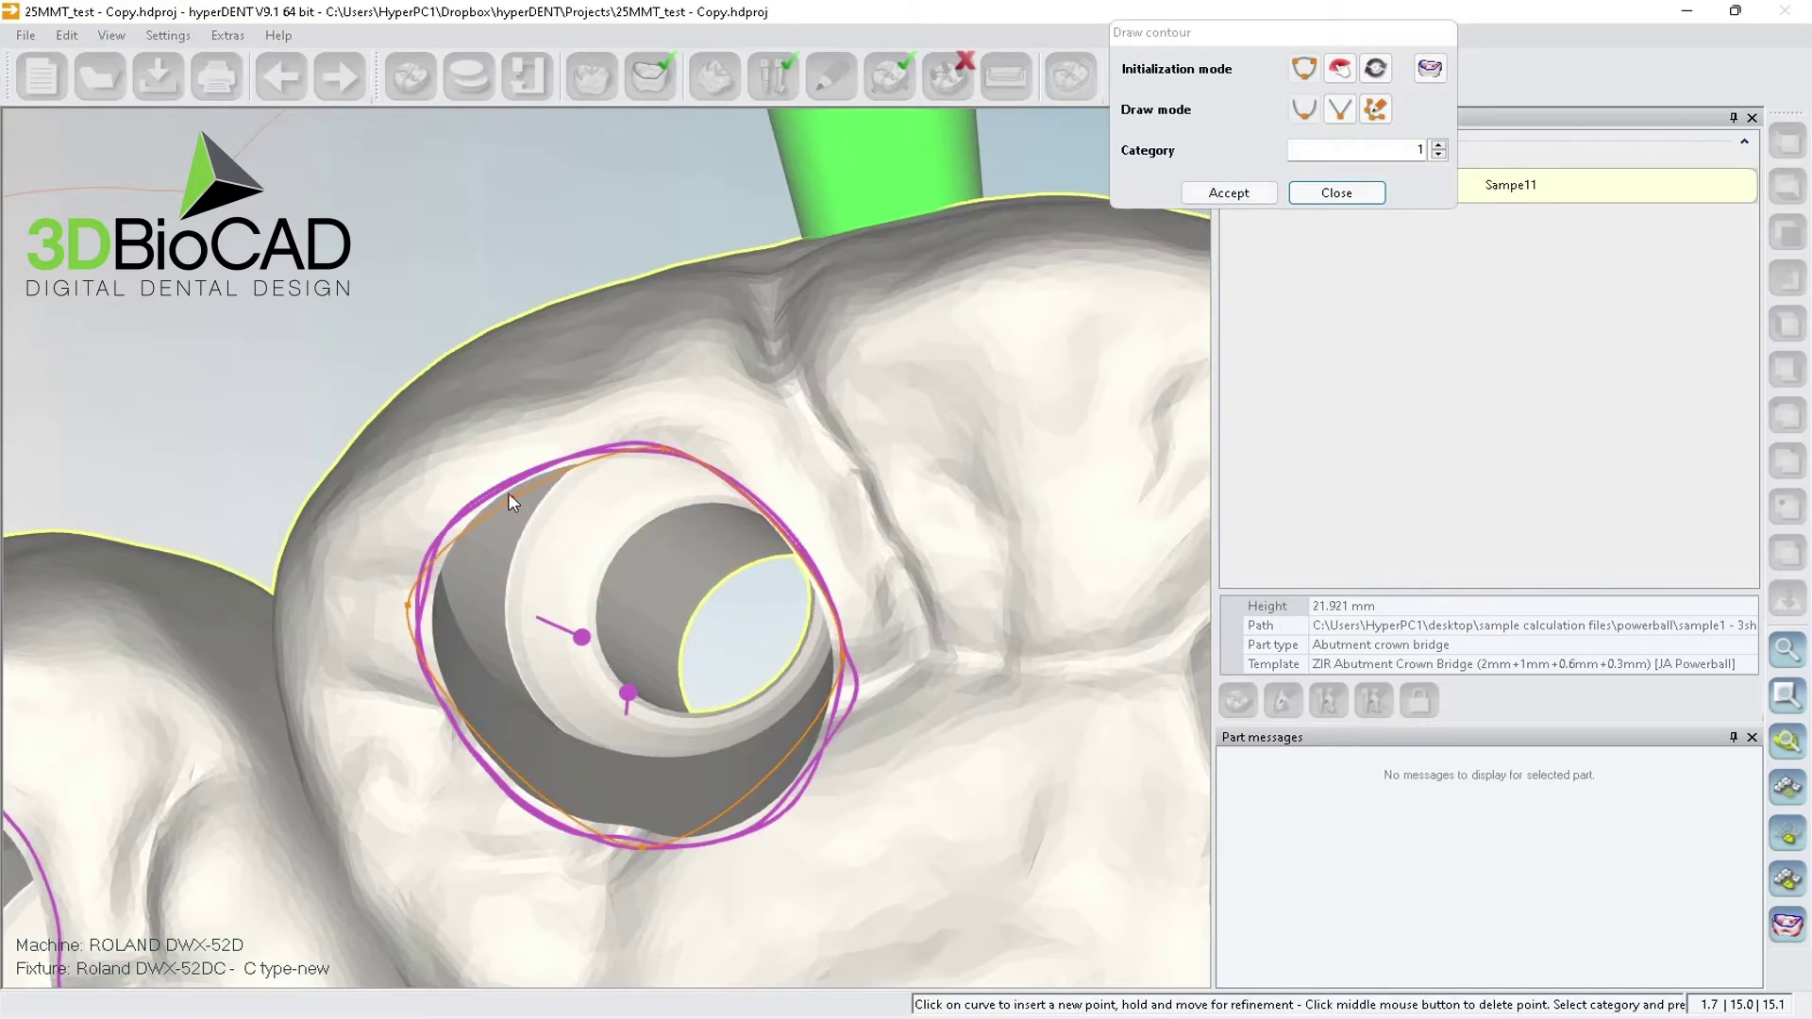
drag(507, 493, 504, 478)
drag(505, 761, 493, 772)
drag(738, 797, 781, 809)
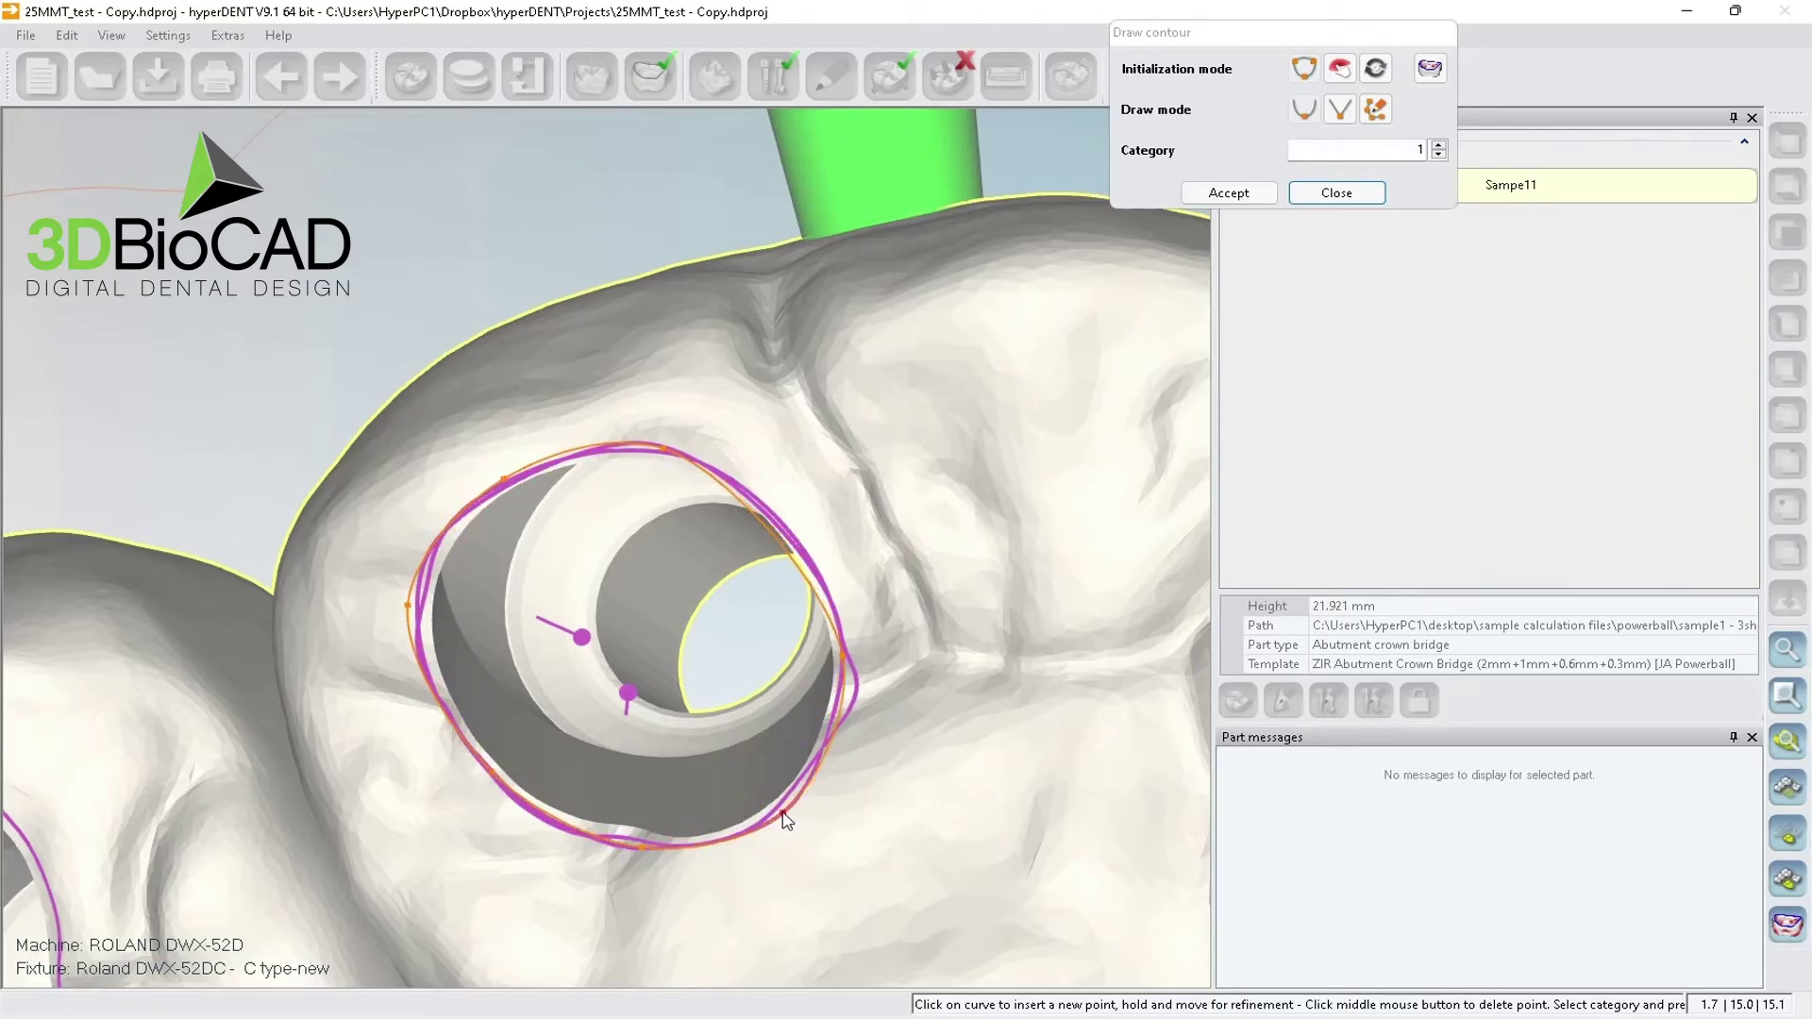
drag(801, 571, 808, 548)
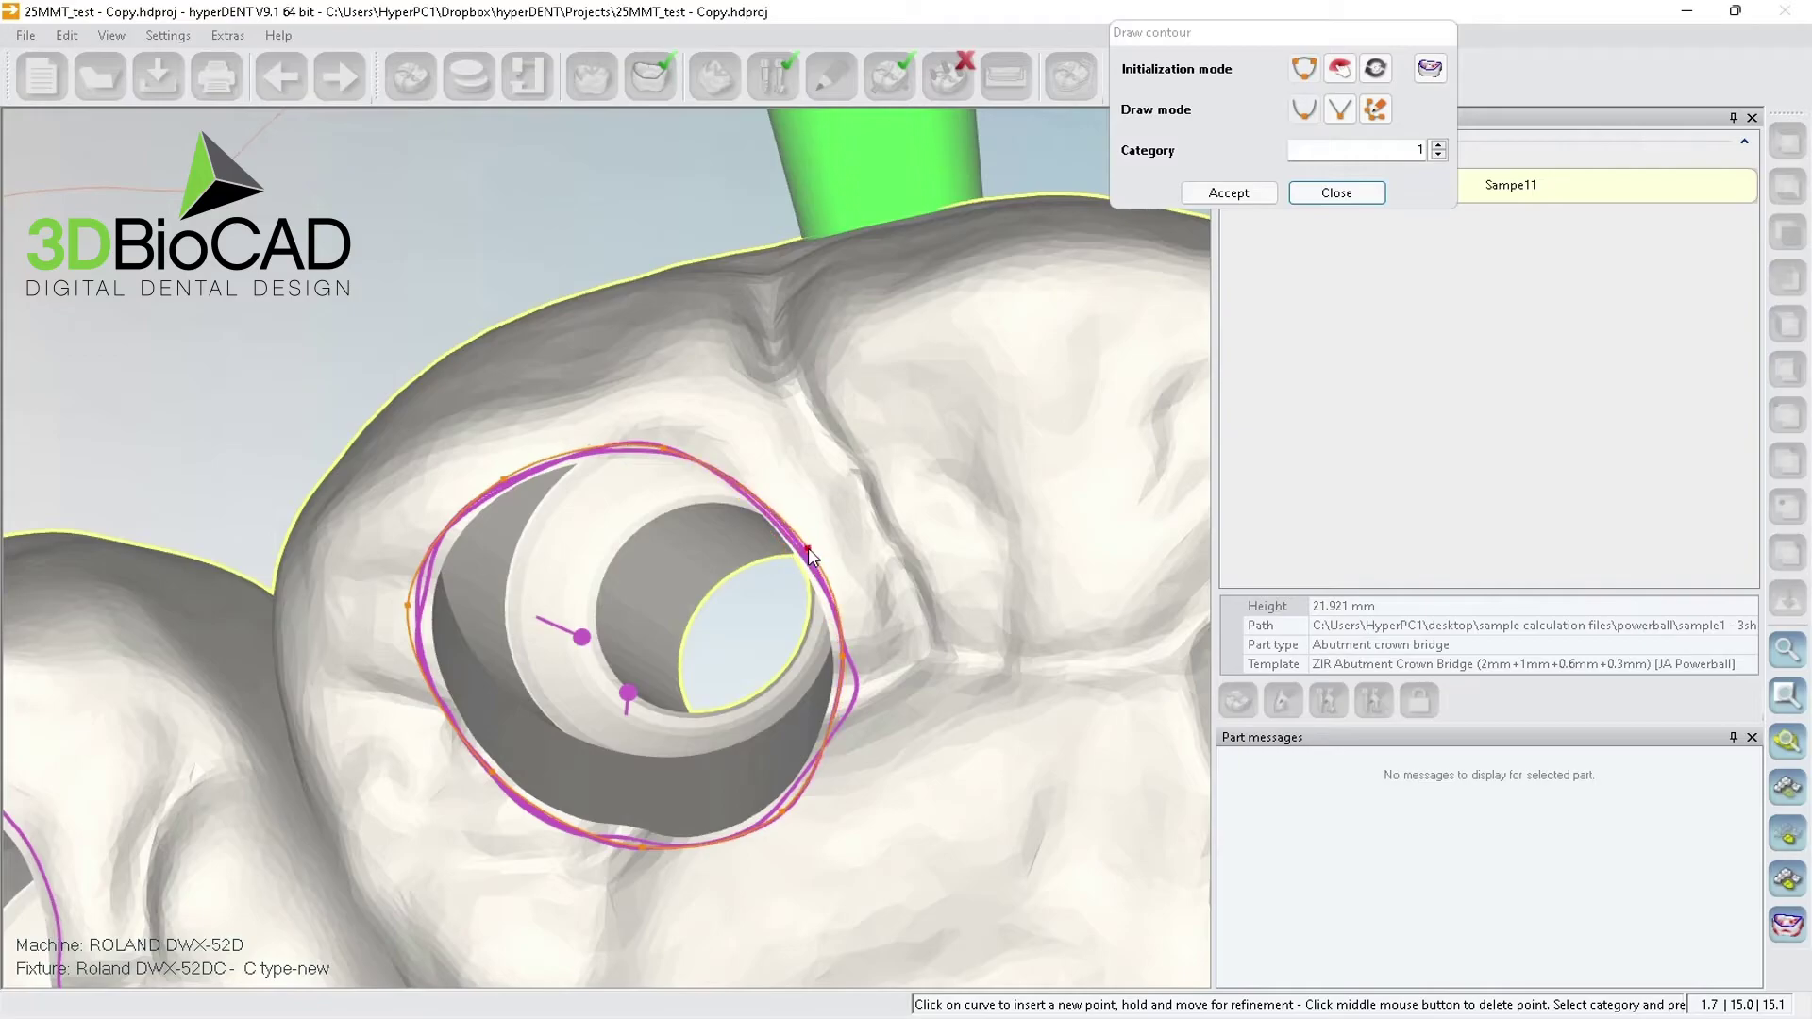
click(1229, 192)
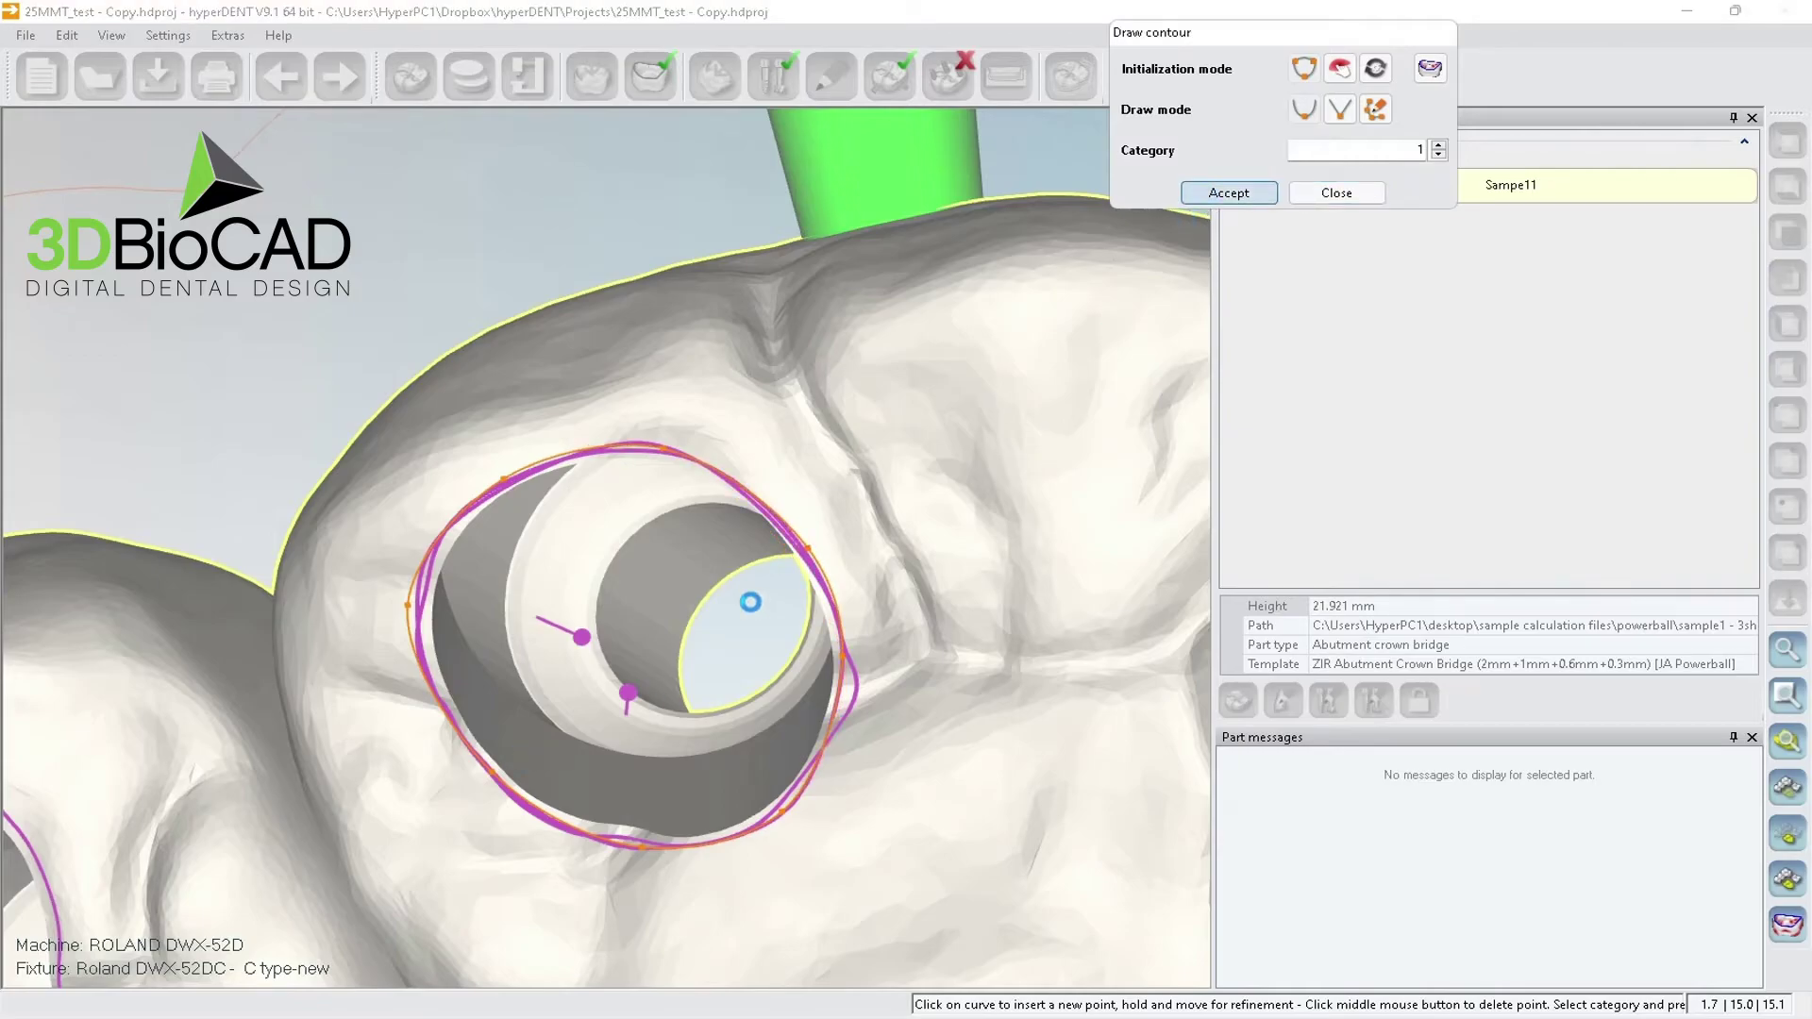
drag(750, 602, 846, 536)
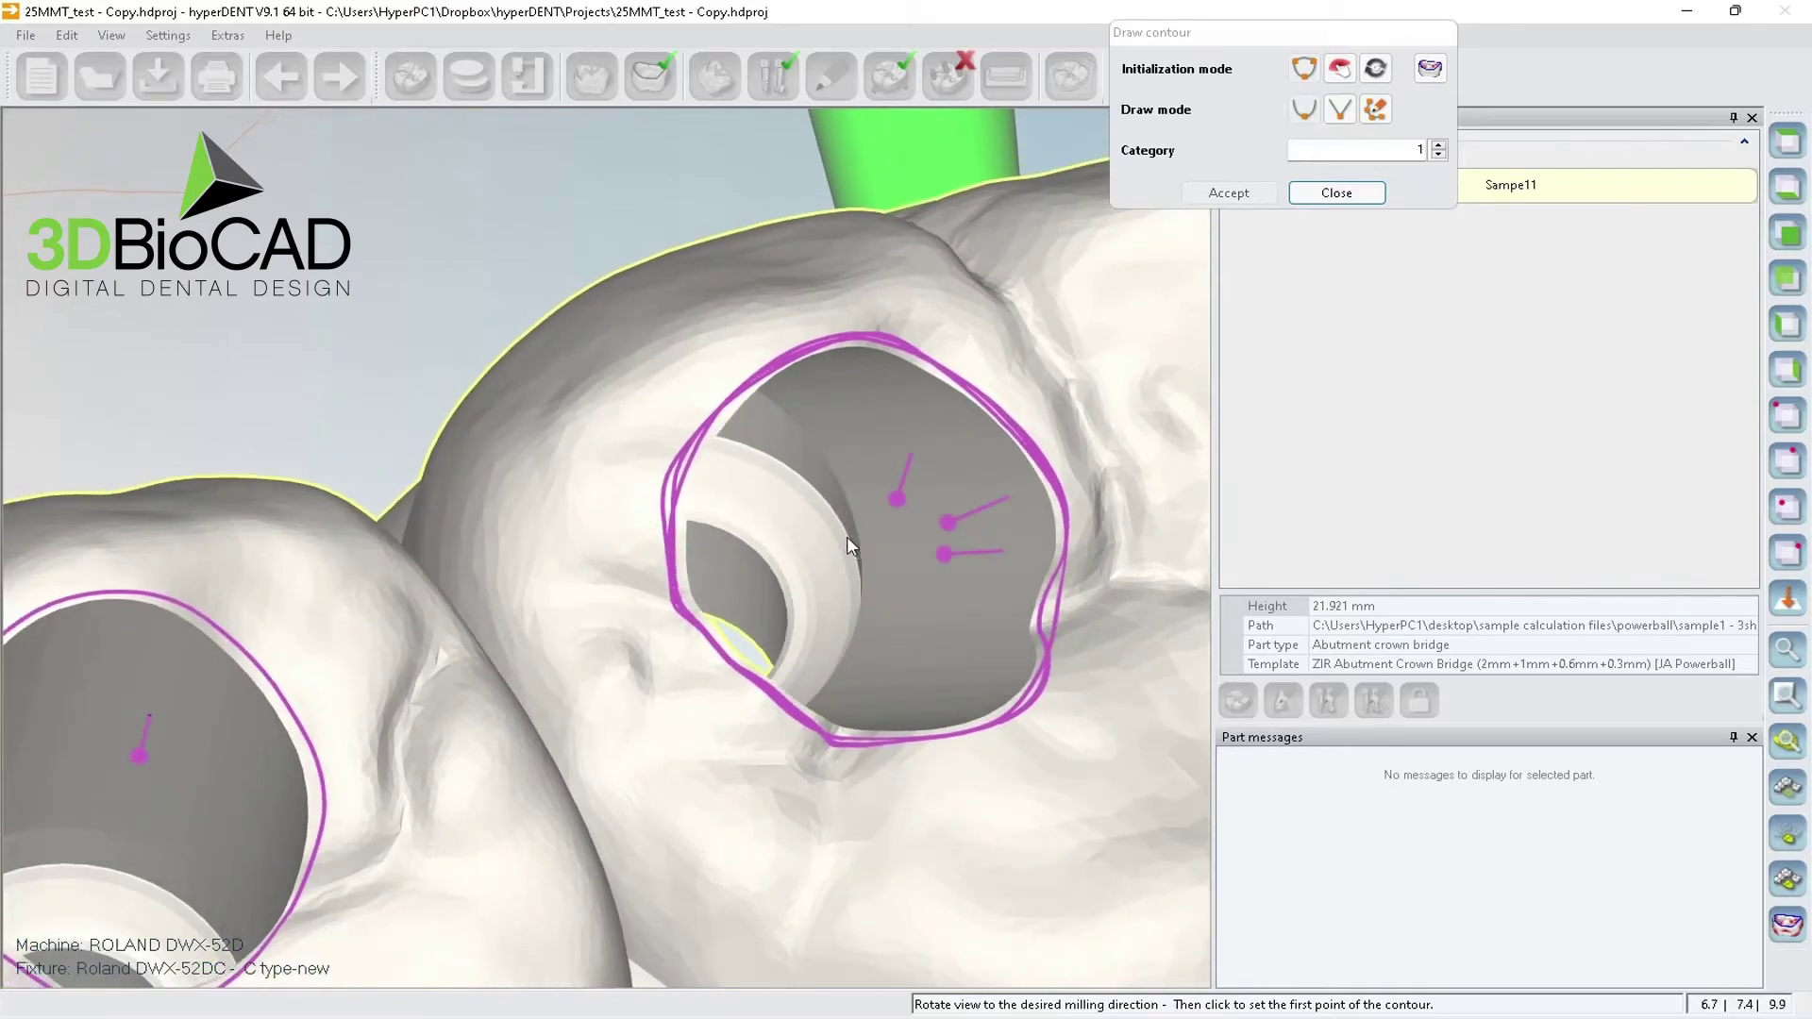
- Trace a fourth contour onto the channel opening's magenta margin, accept it, and close Draw contour
click(716, 424)
click(828, 737)
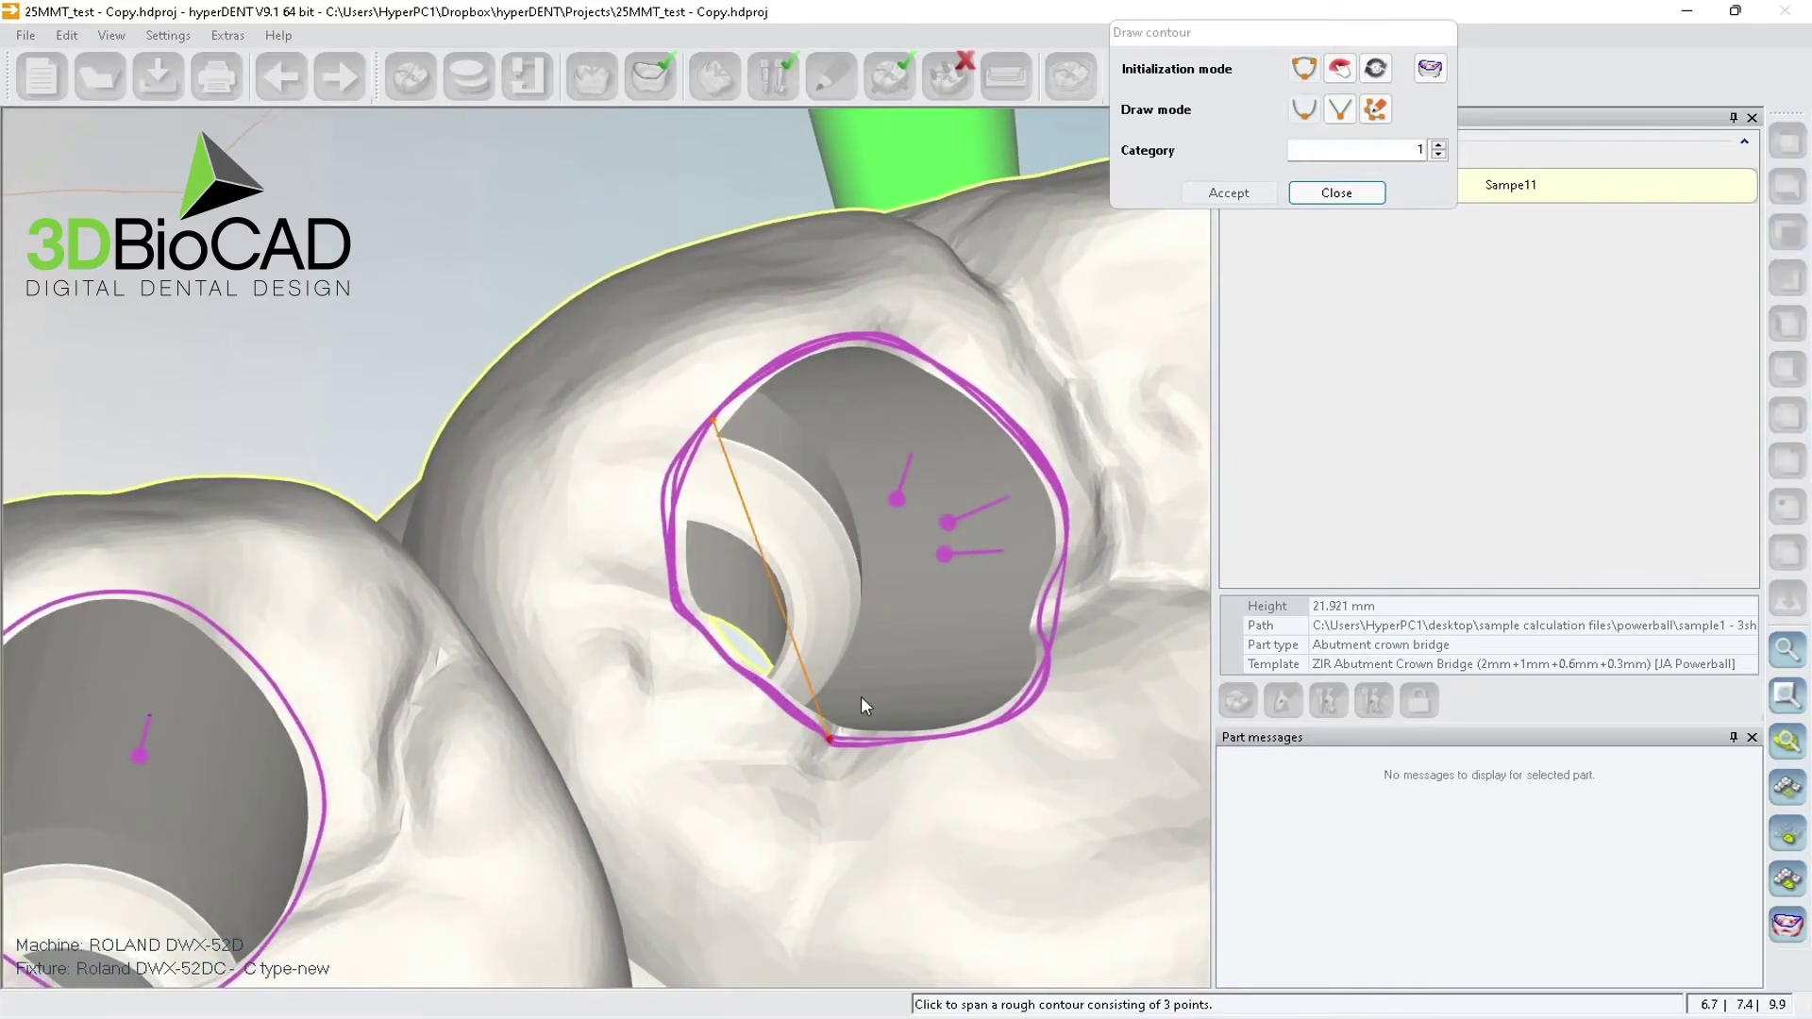
click(1061, 593)
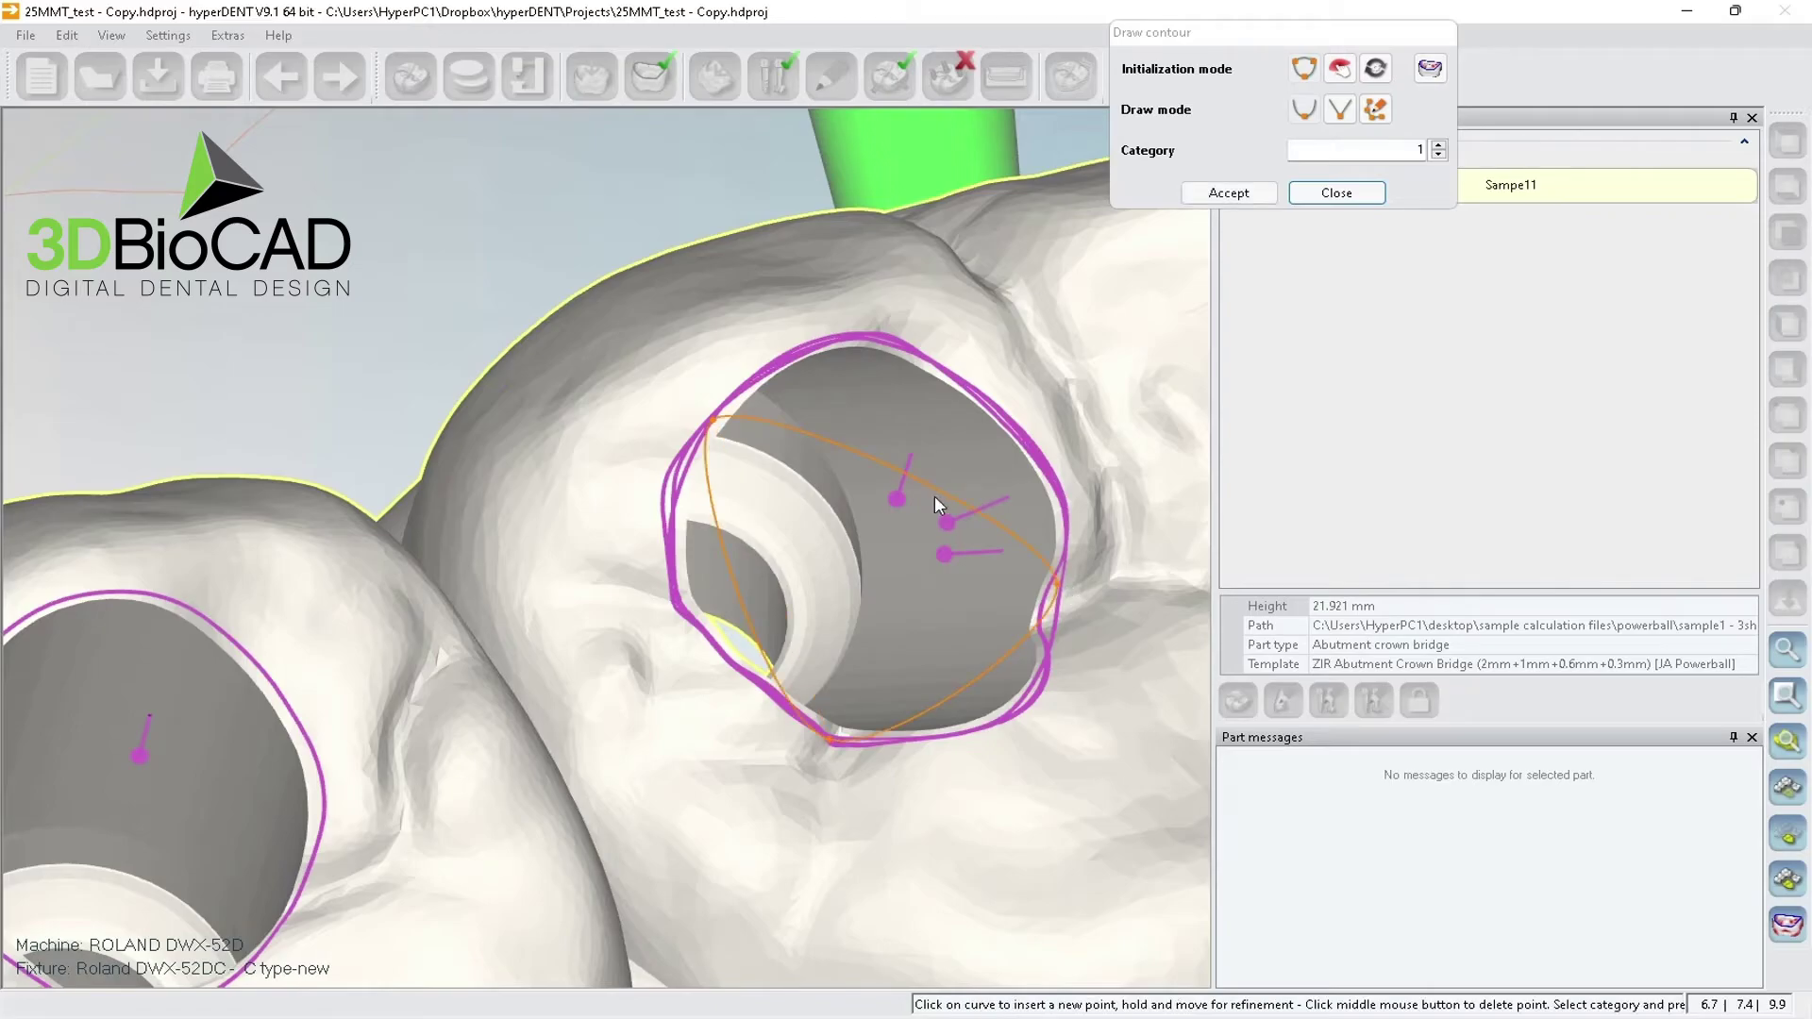
drag(934, 490, 864, 338)
drag(998, 453, 1019, 430)
drag(972, 677, 1010, 722)
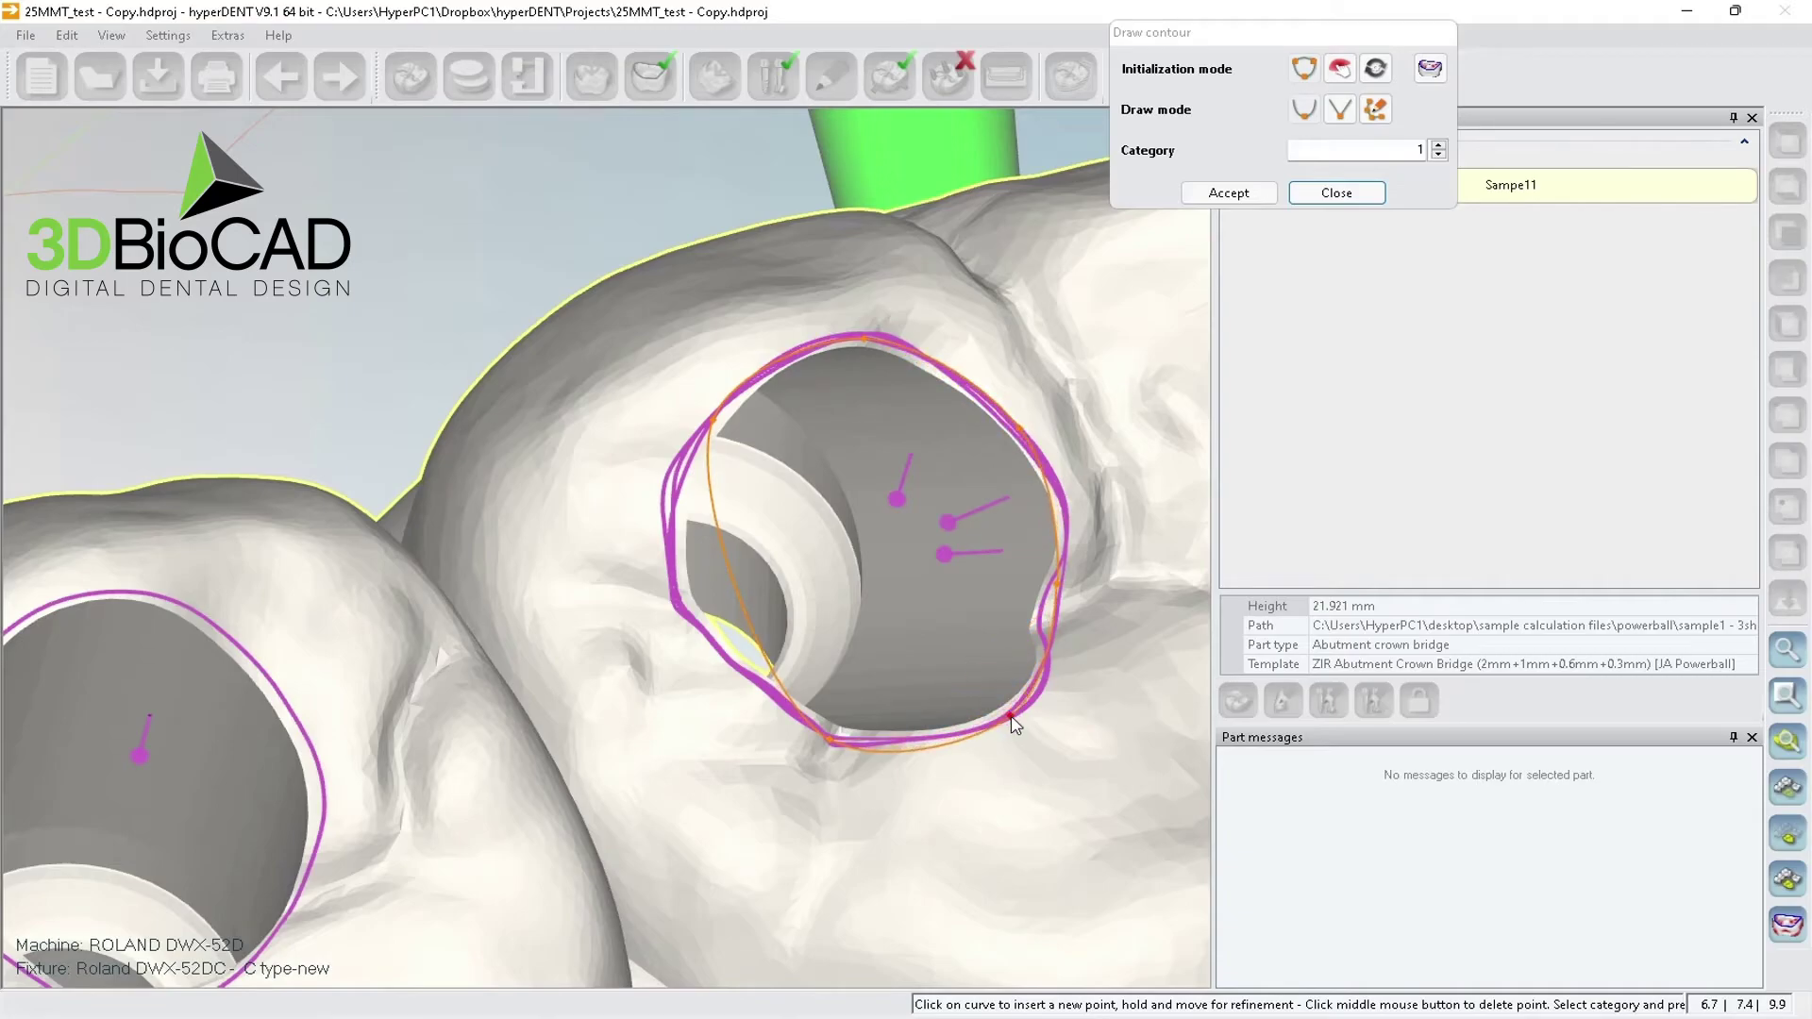
drag(739, 597, 686, 600)
click(1225, 192)
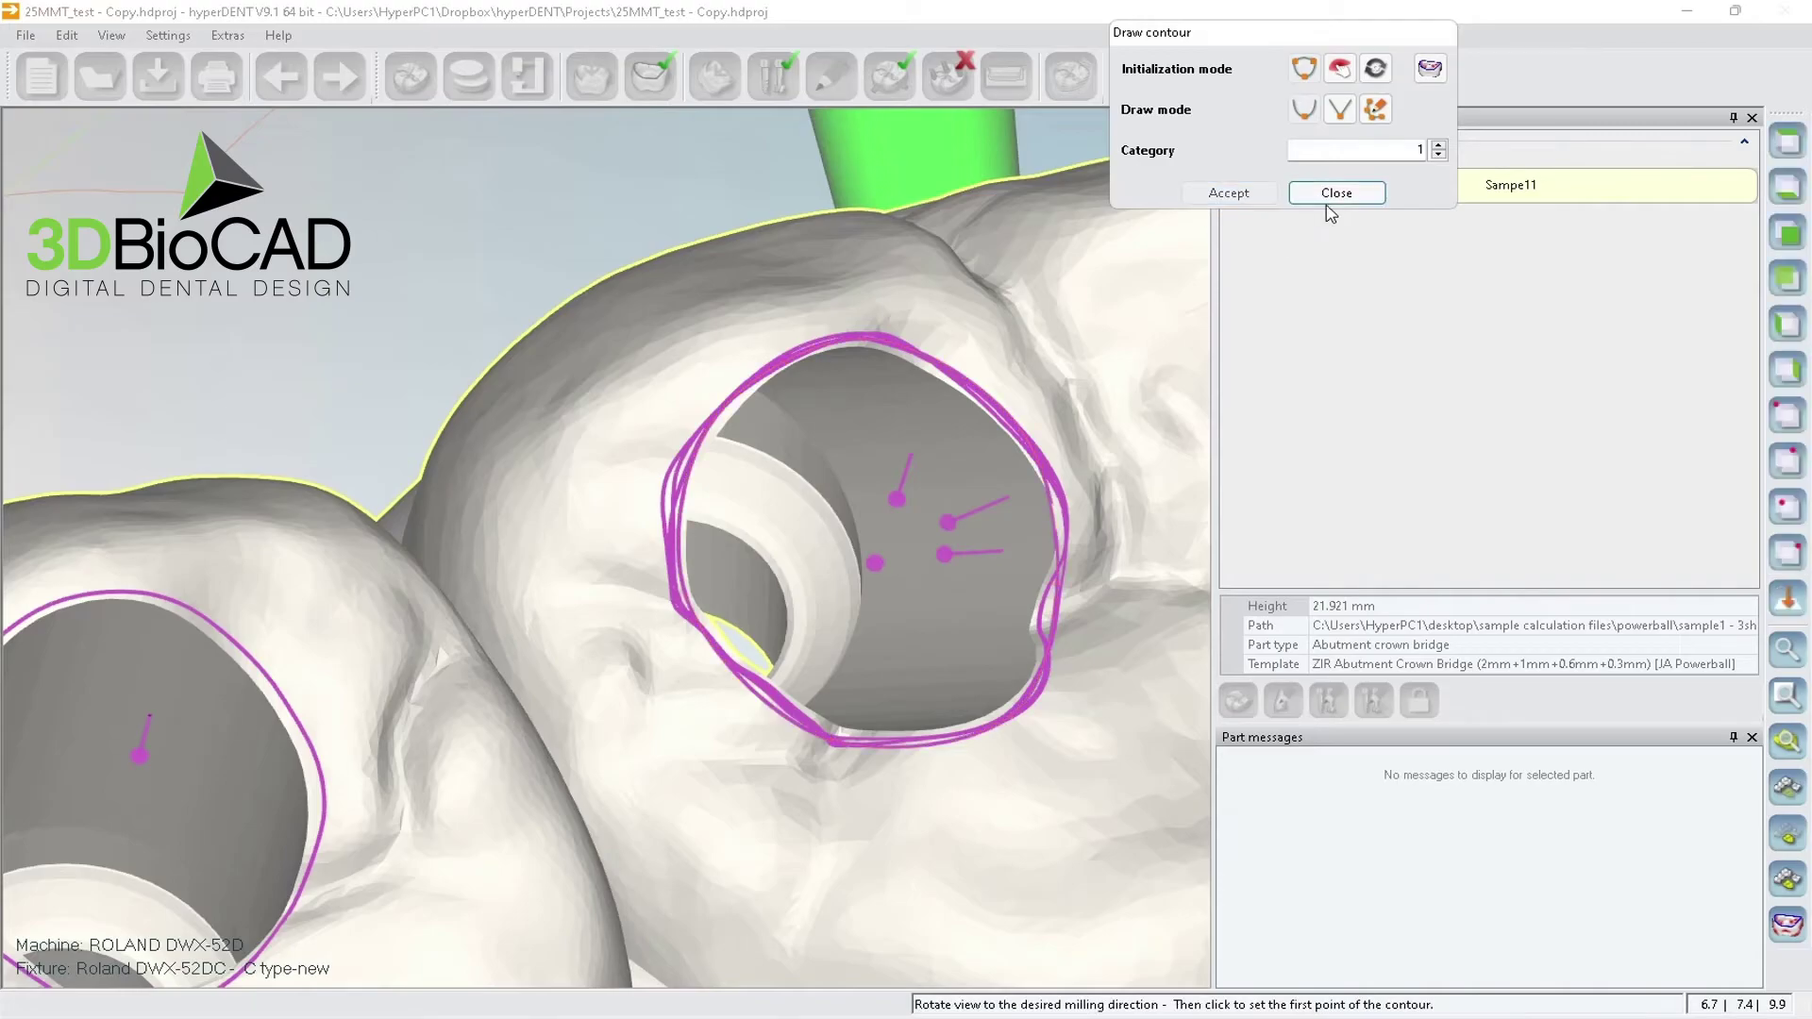
click(1321, 195)
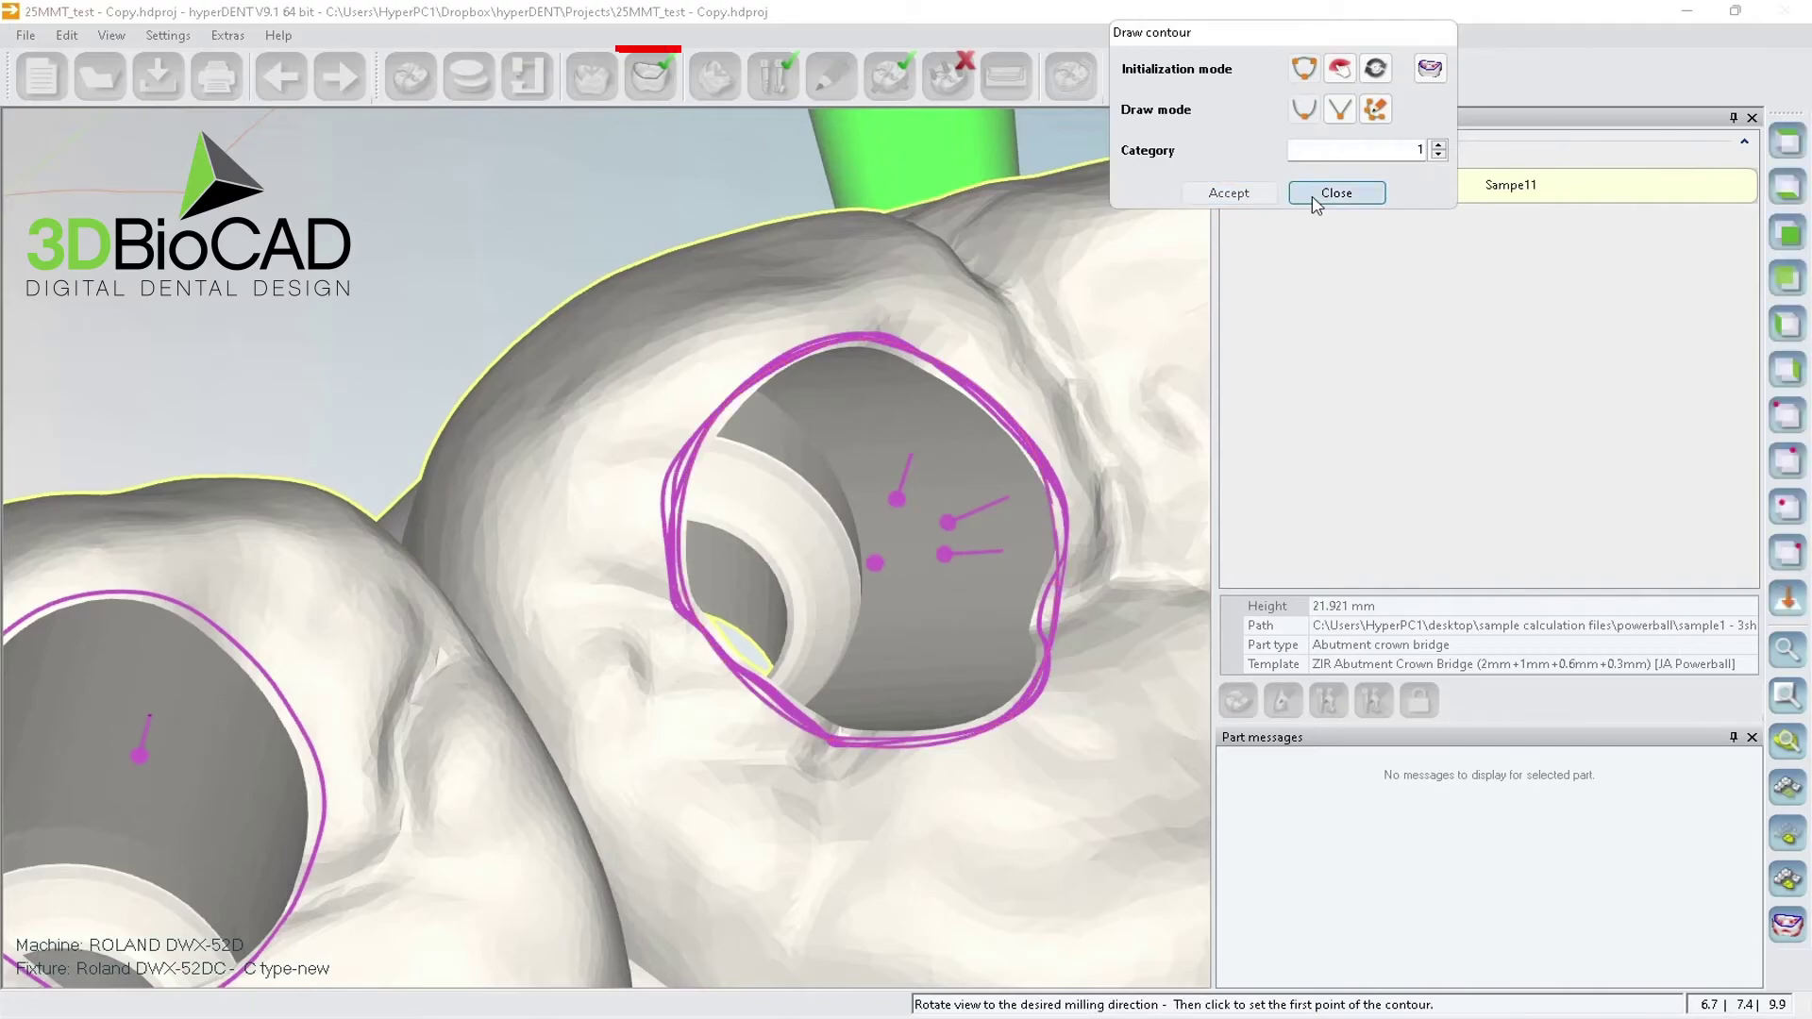
click(653, 93)
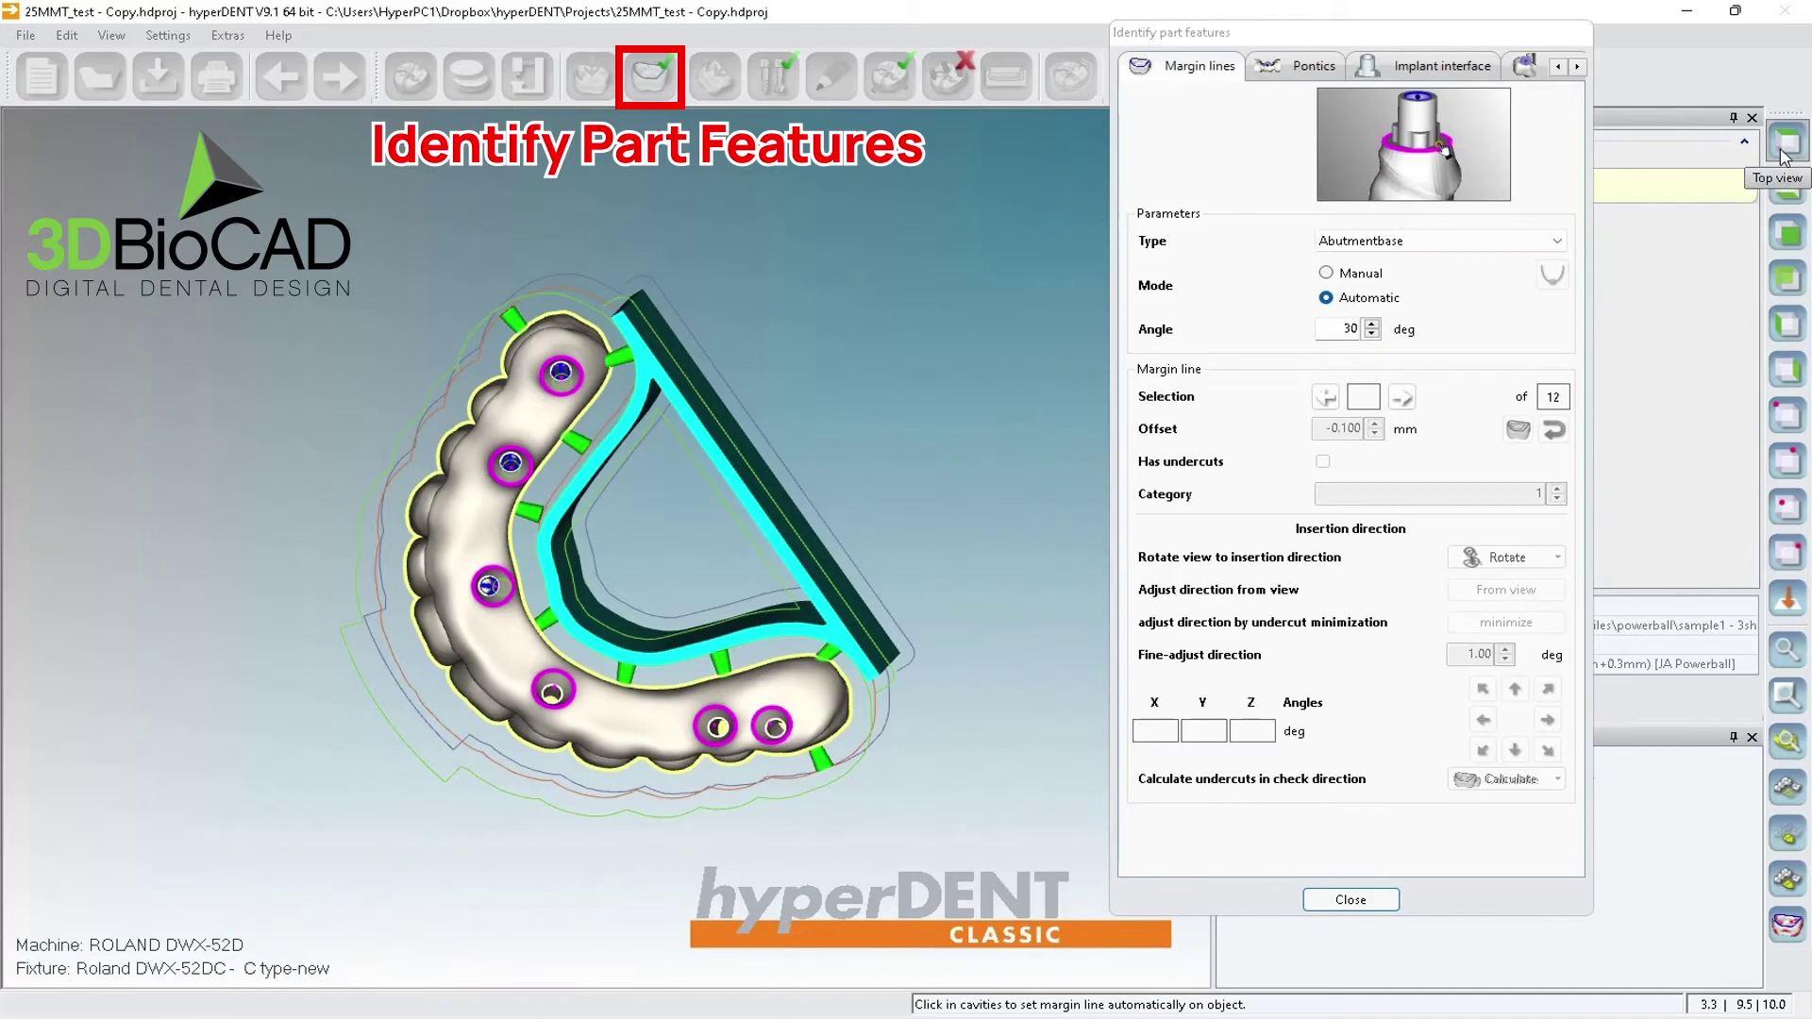
click(1787, 144)
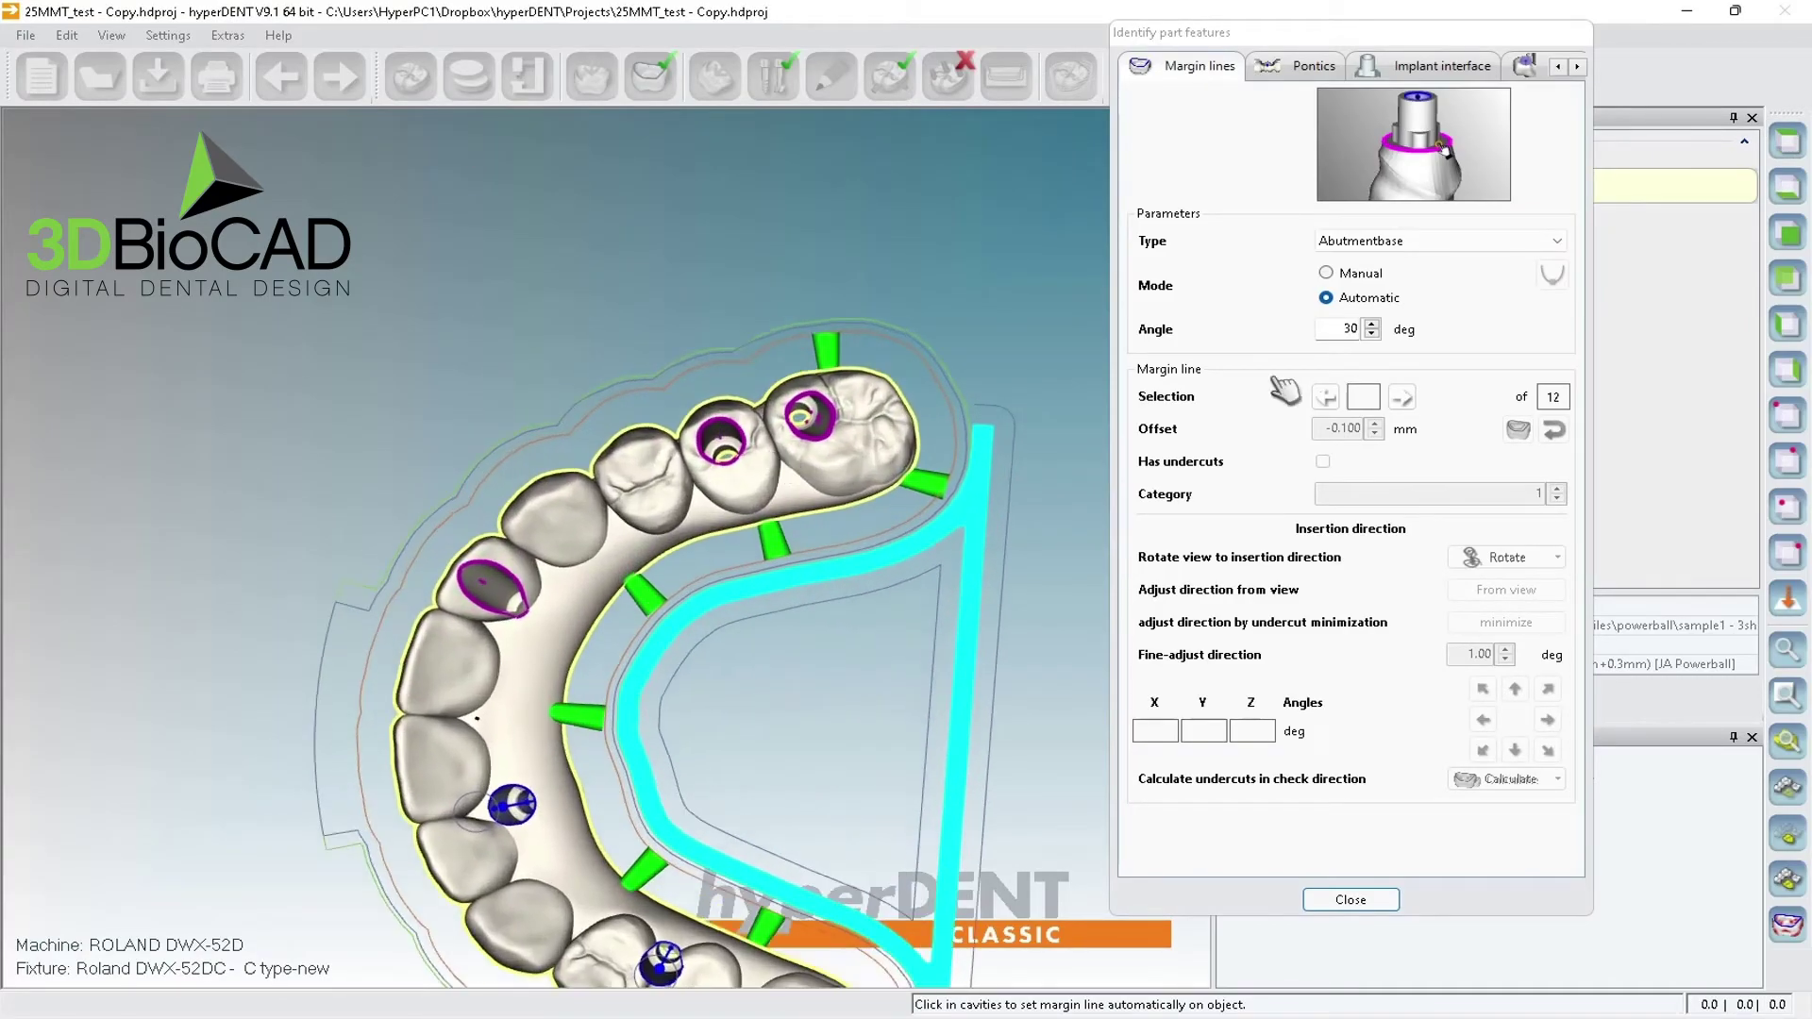
click(1325, 397)
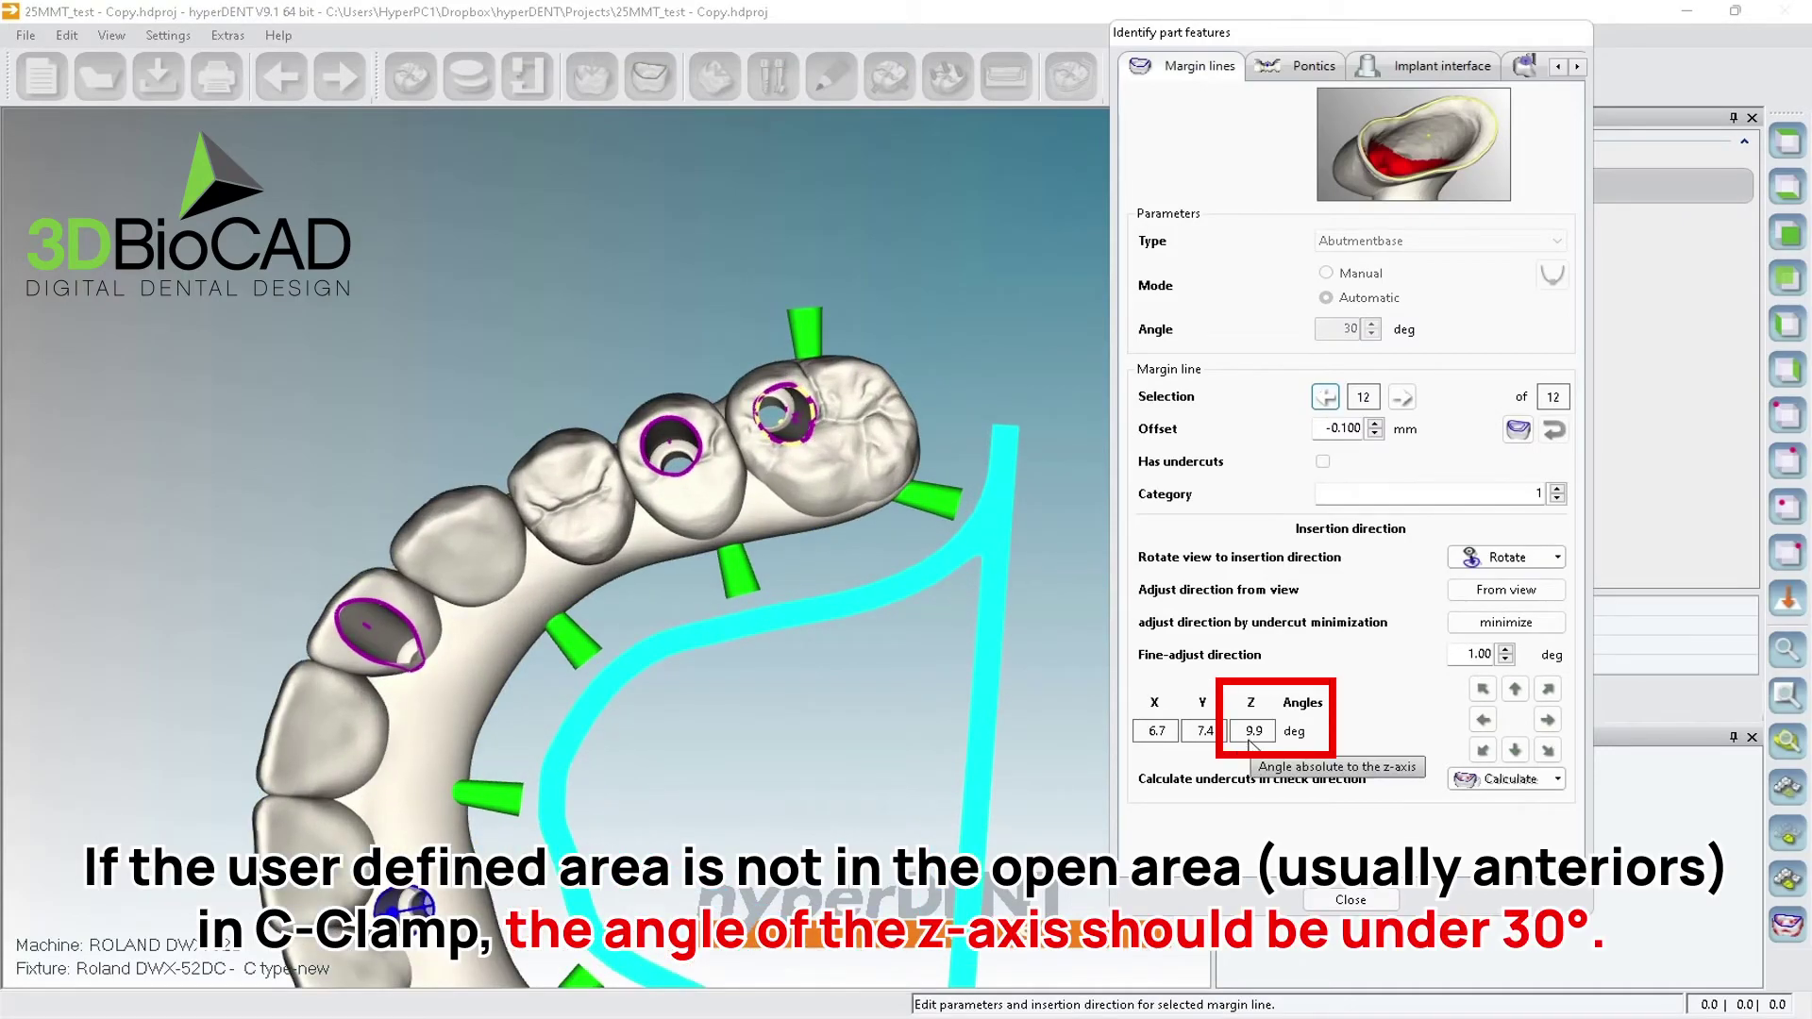
click(1325, 397)
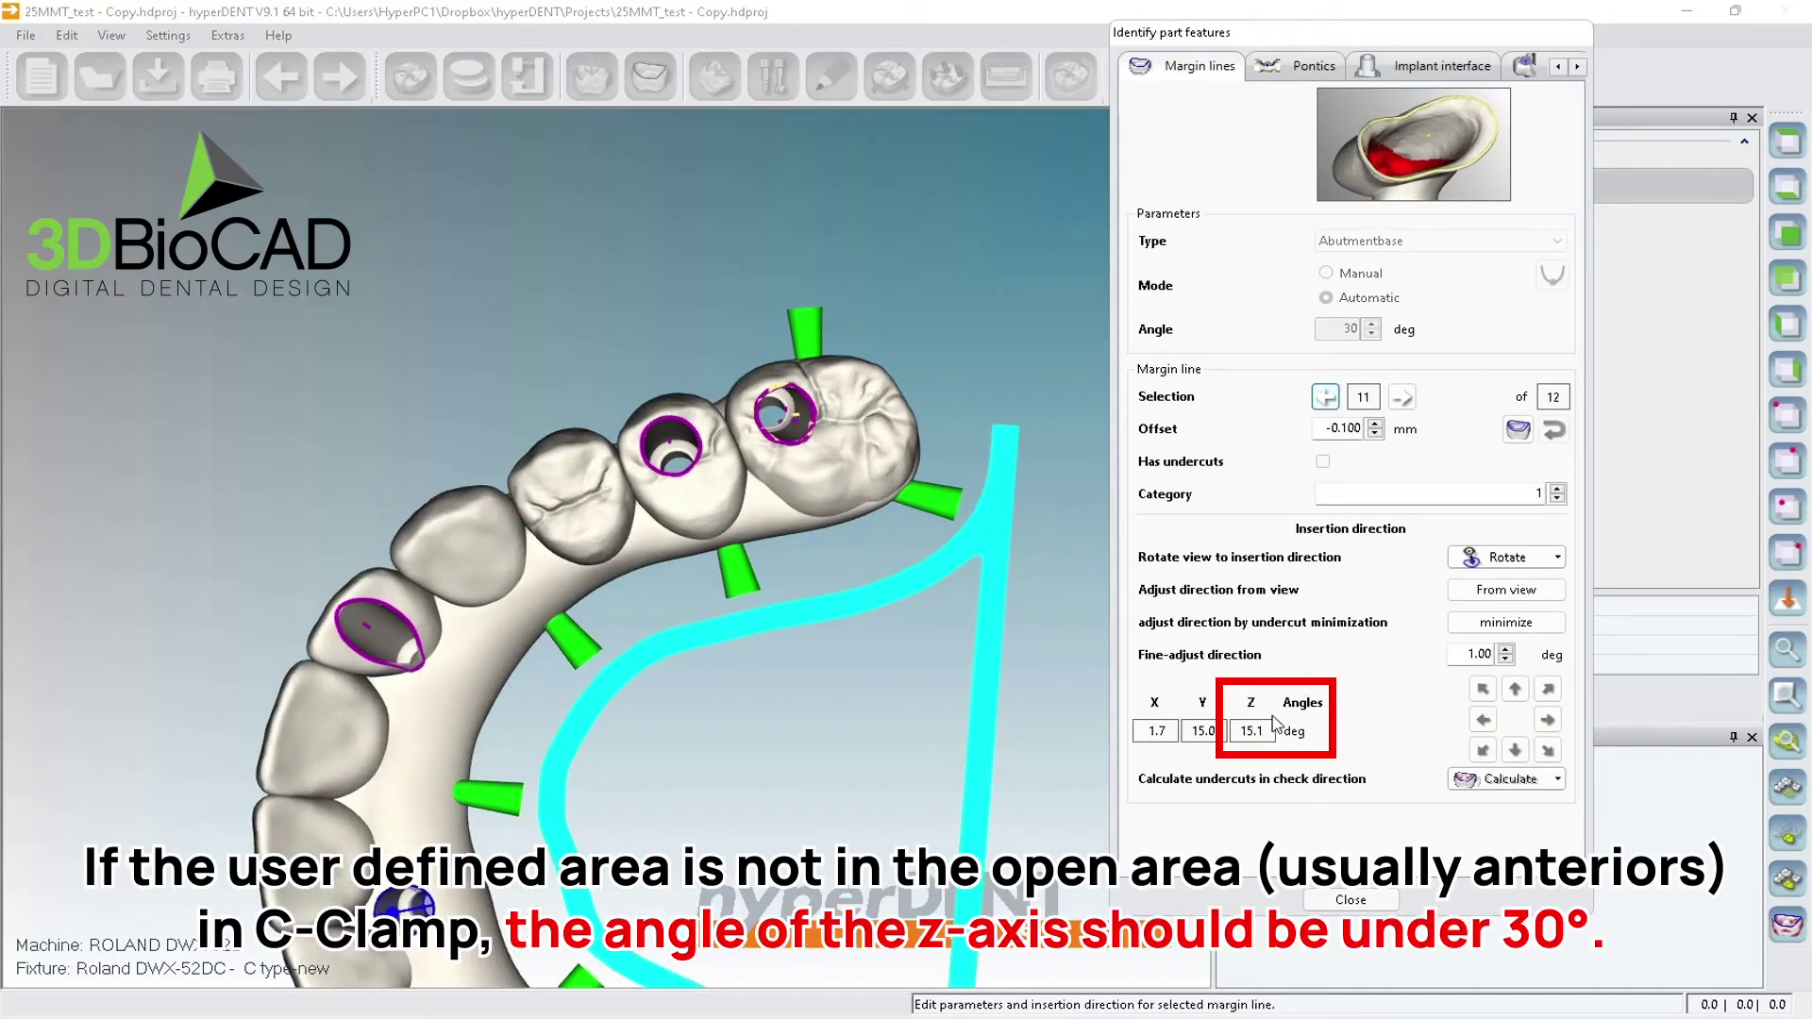
click(1325, 398)
click(1325, 397)
click(1325, 397)
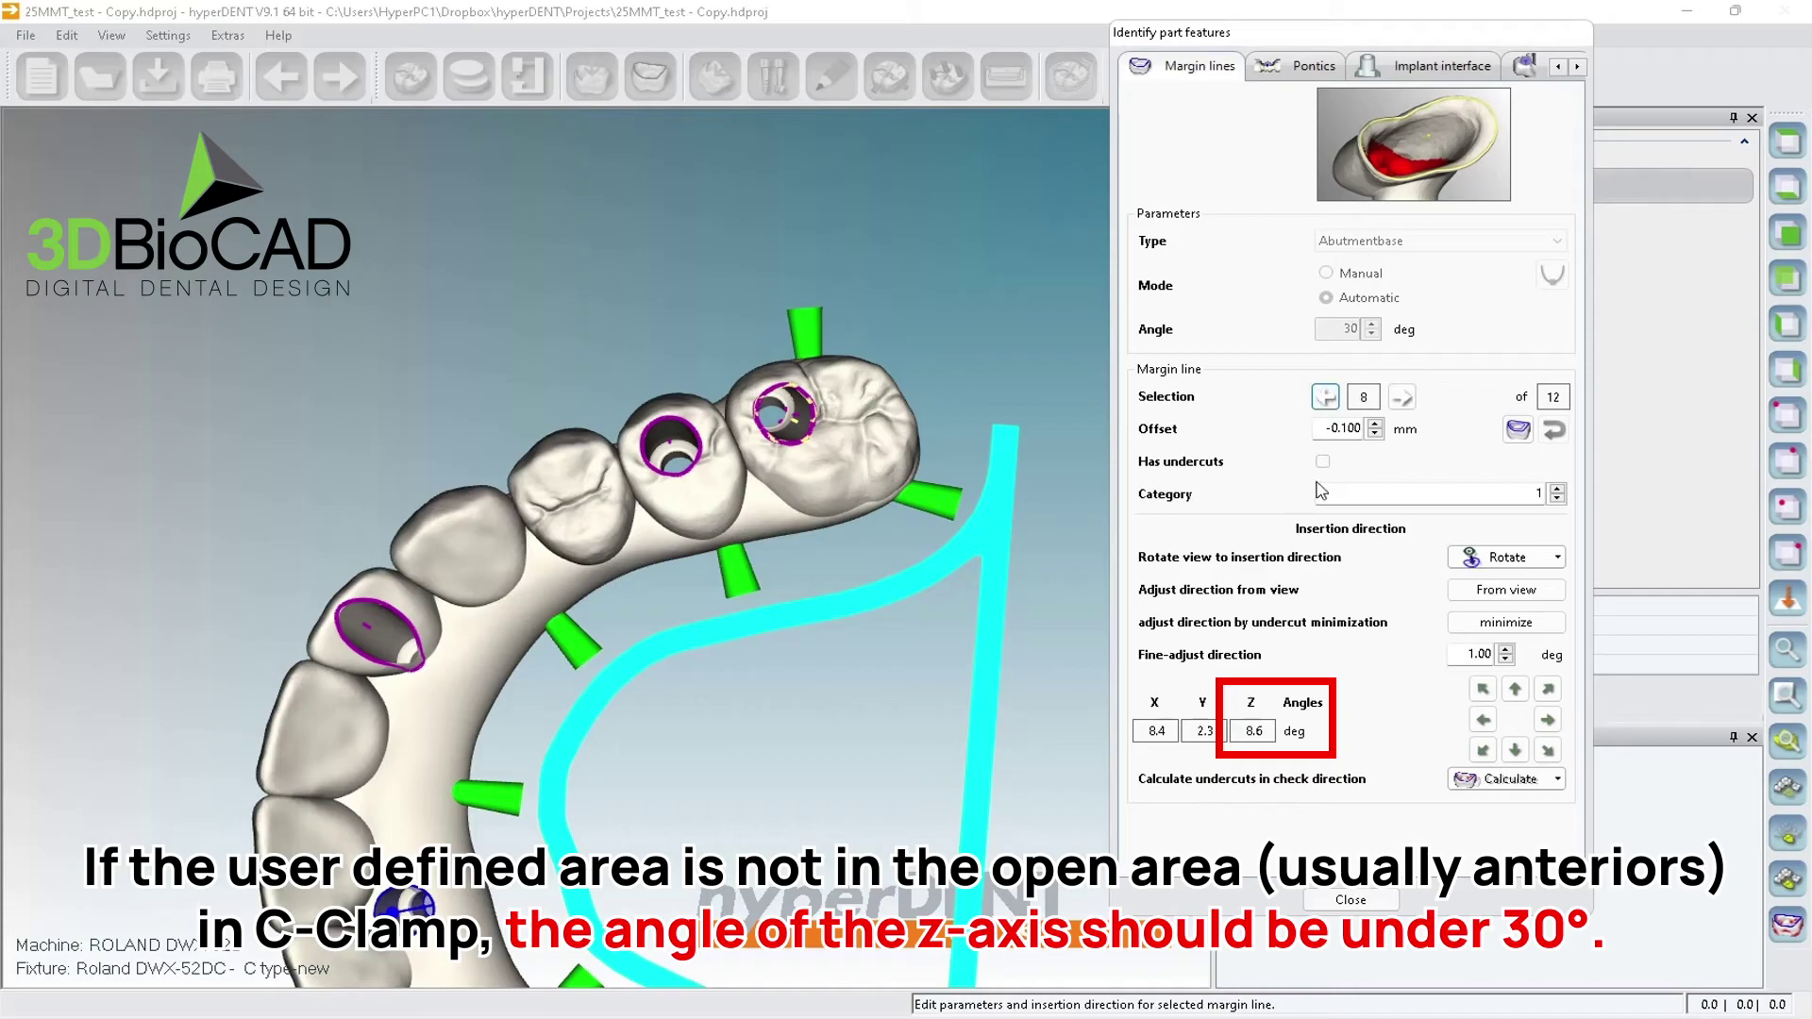
click(1325, 397)
click(1326, 397)
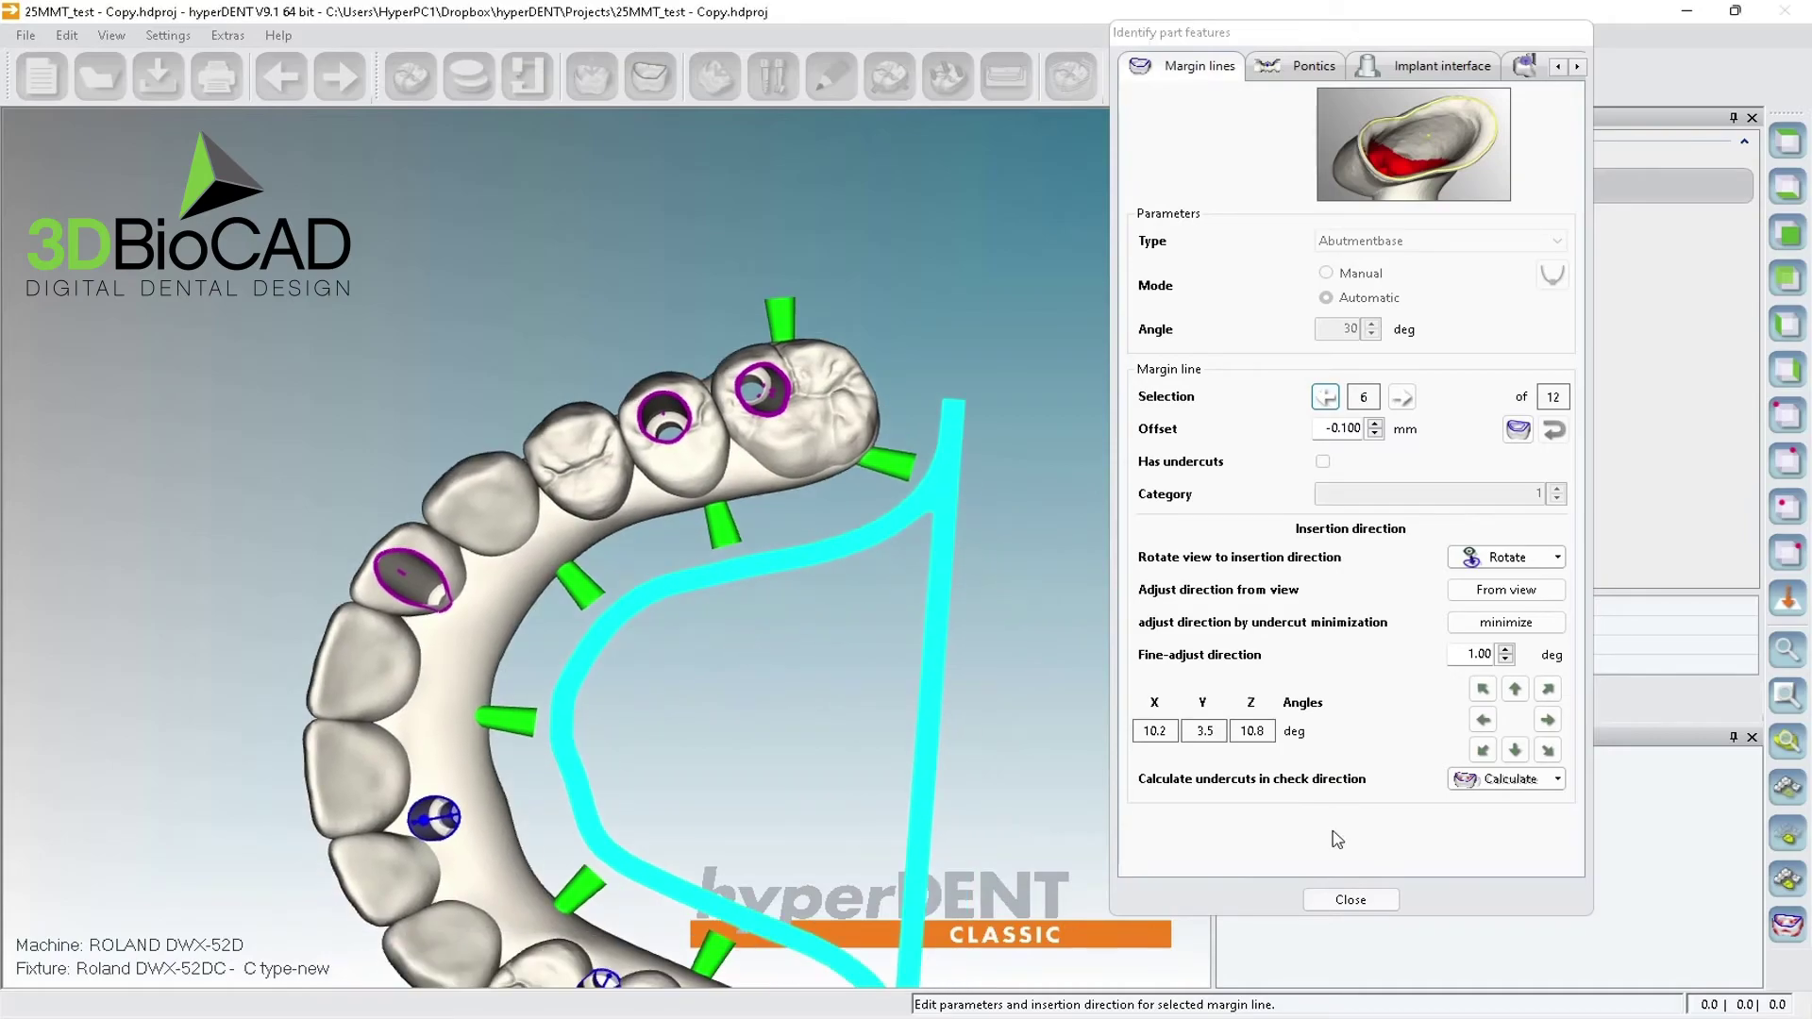
click(1350, 899)
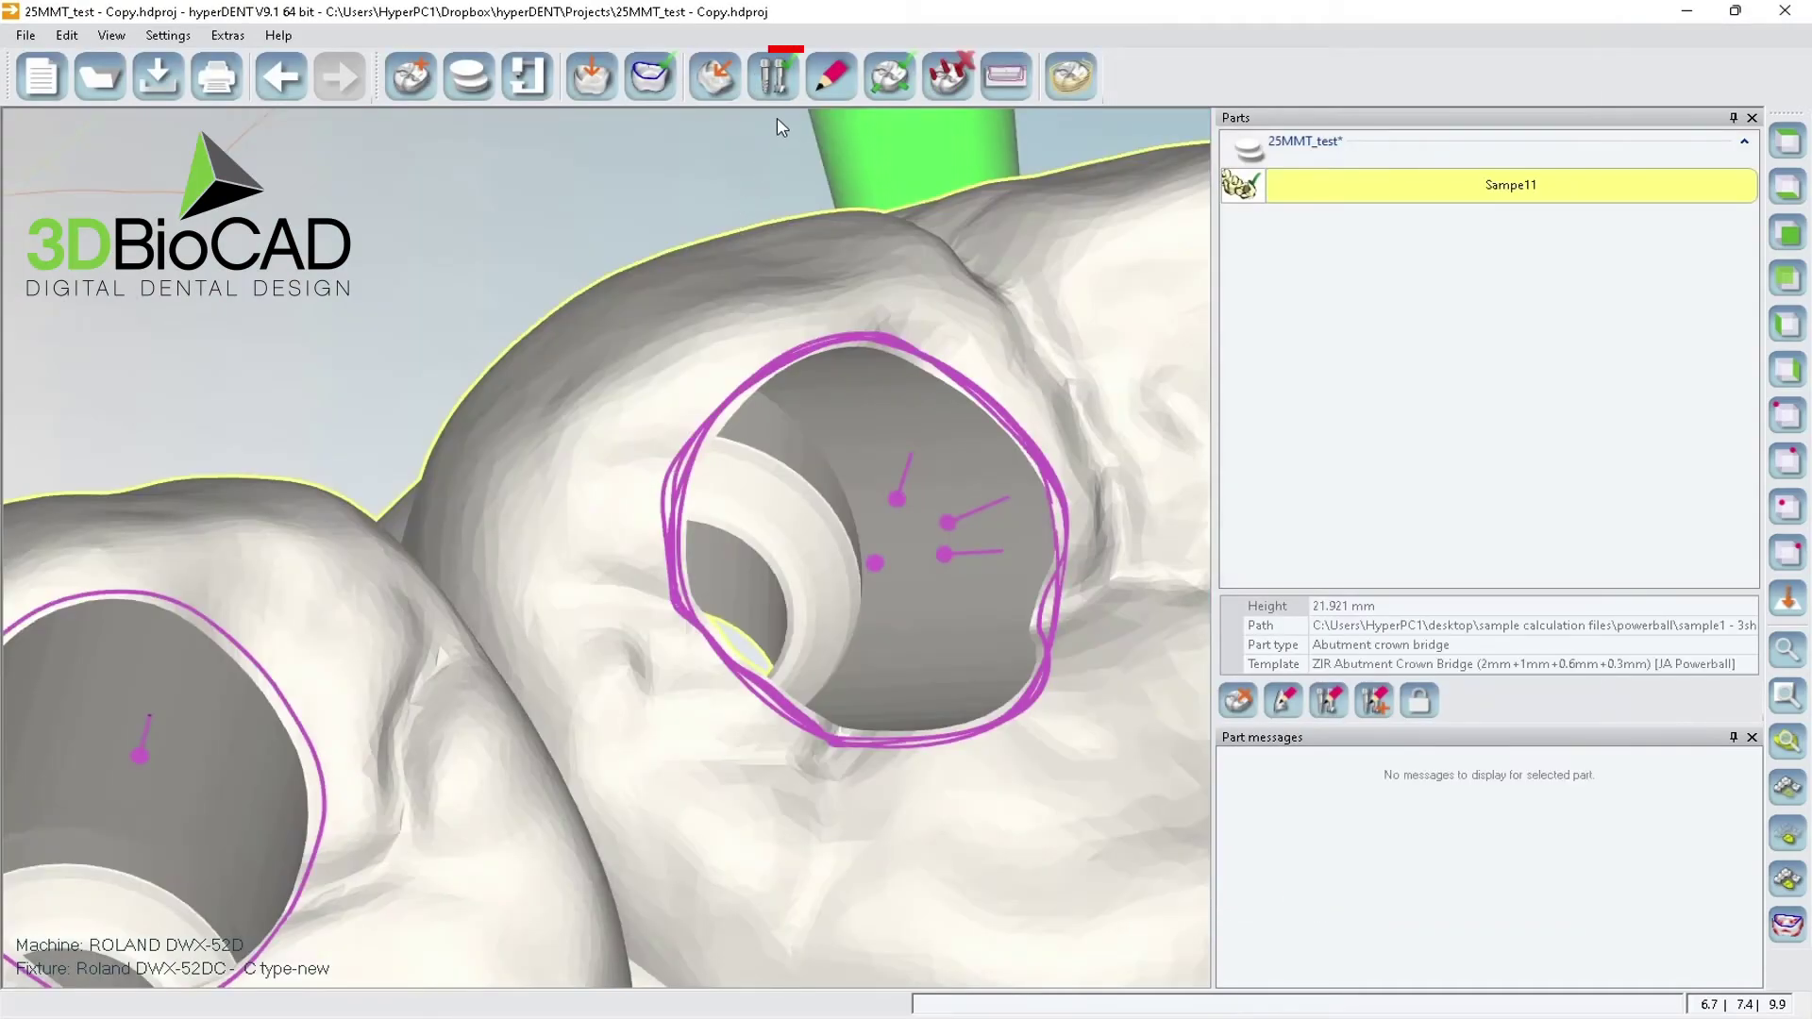
- Apply the ZIR Abutment Crown Bridge [JA Powerball][Angled Screw Channel ONLY] template profile to the bridge
click(774, 89)
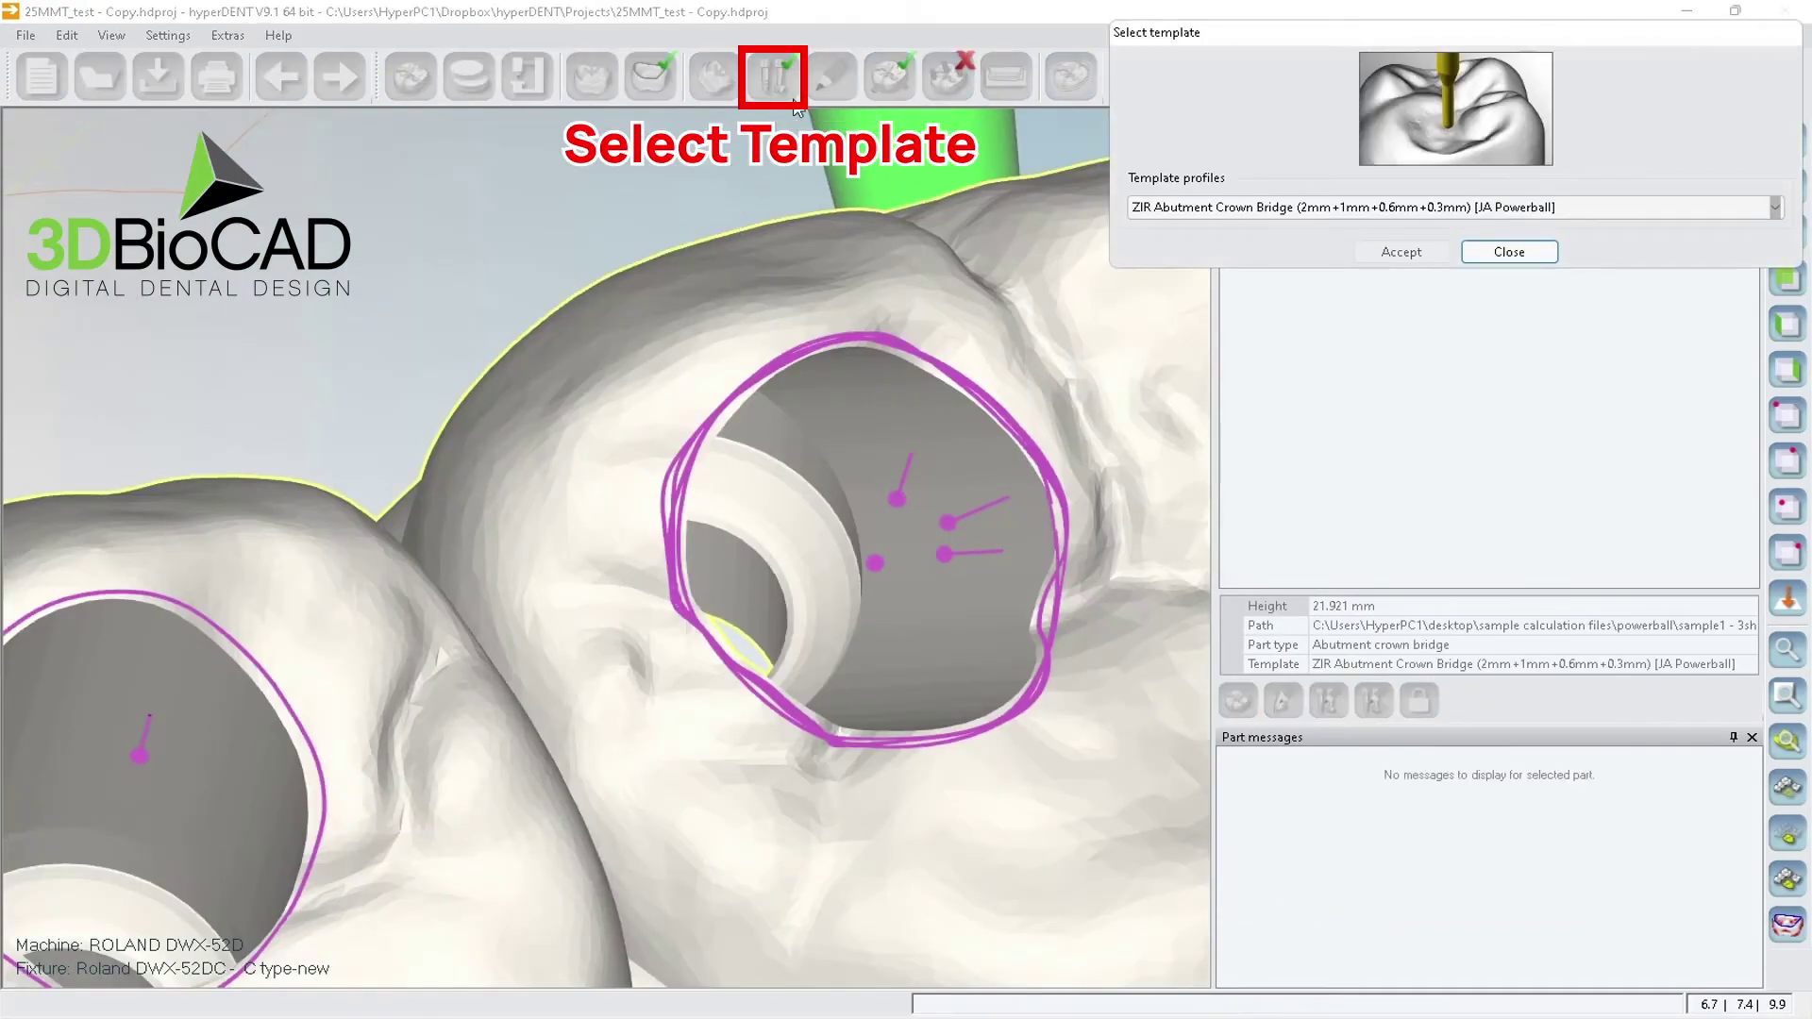
click(1368, 208)
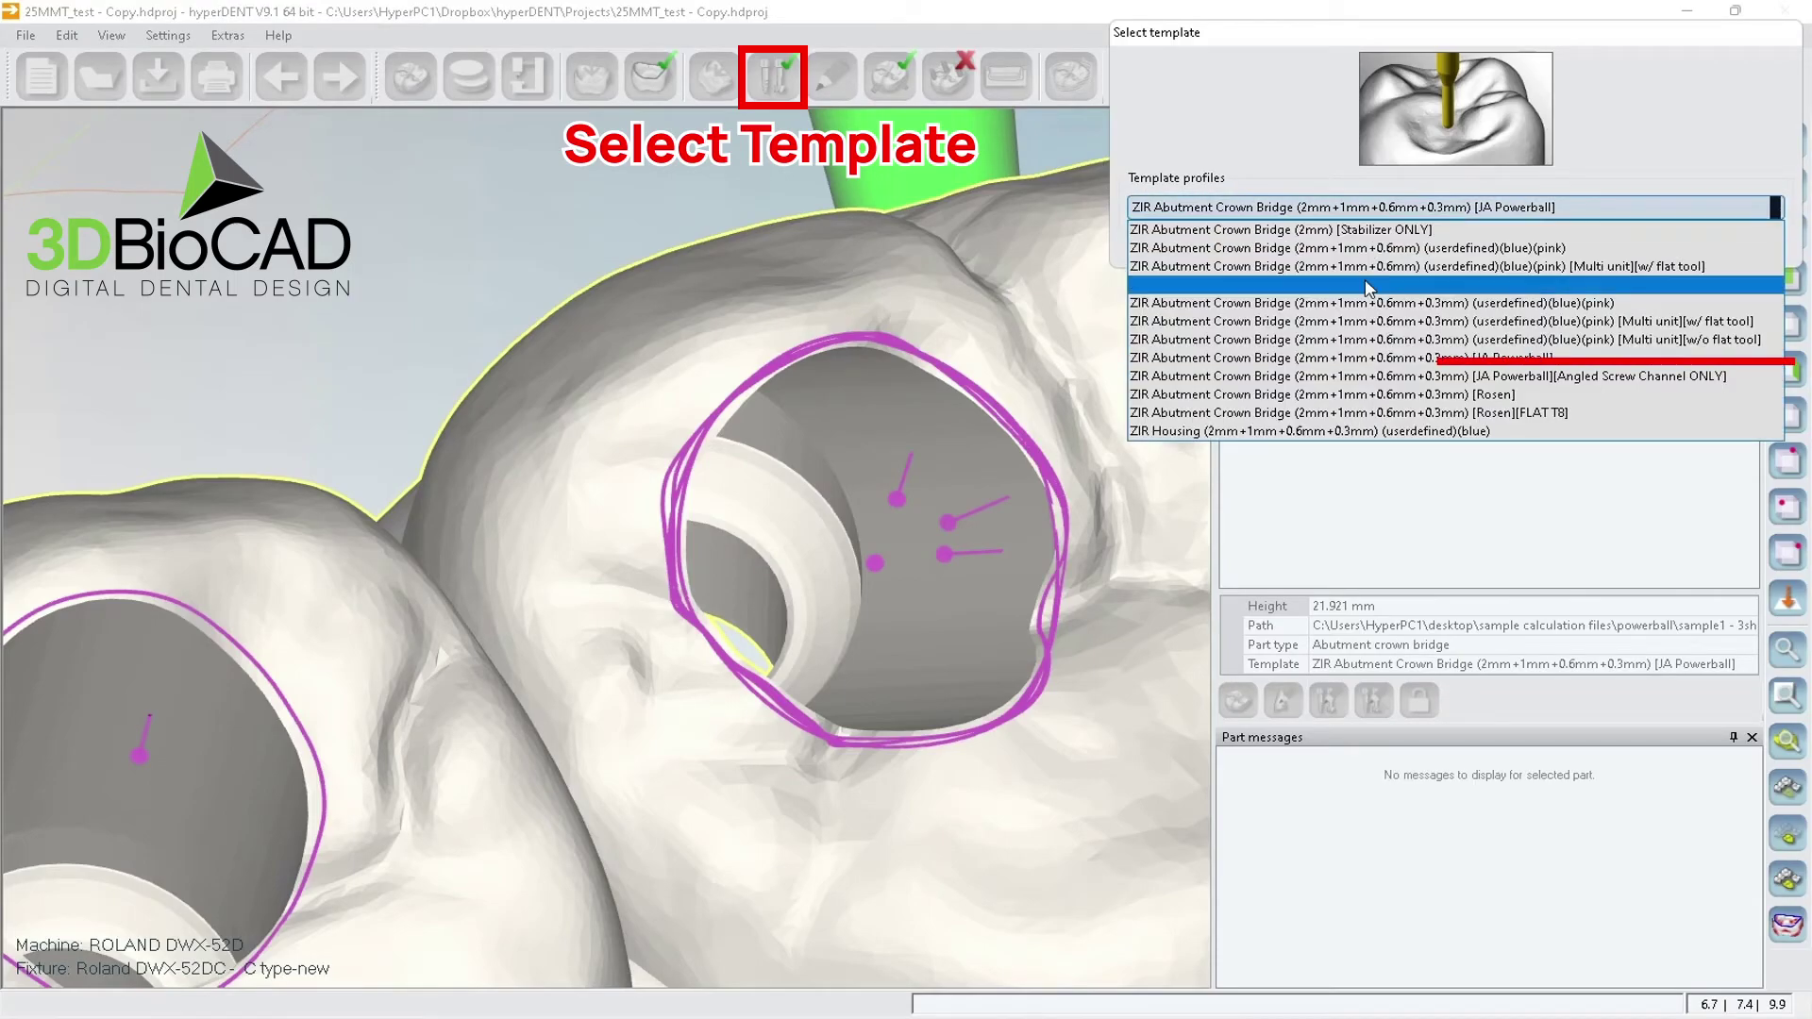
click(1360, 377)
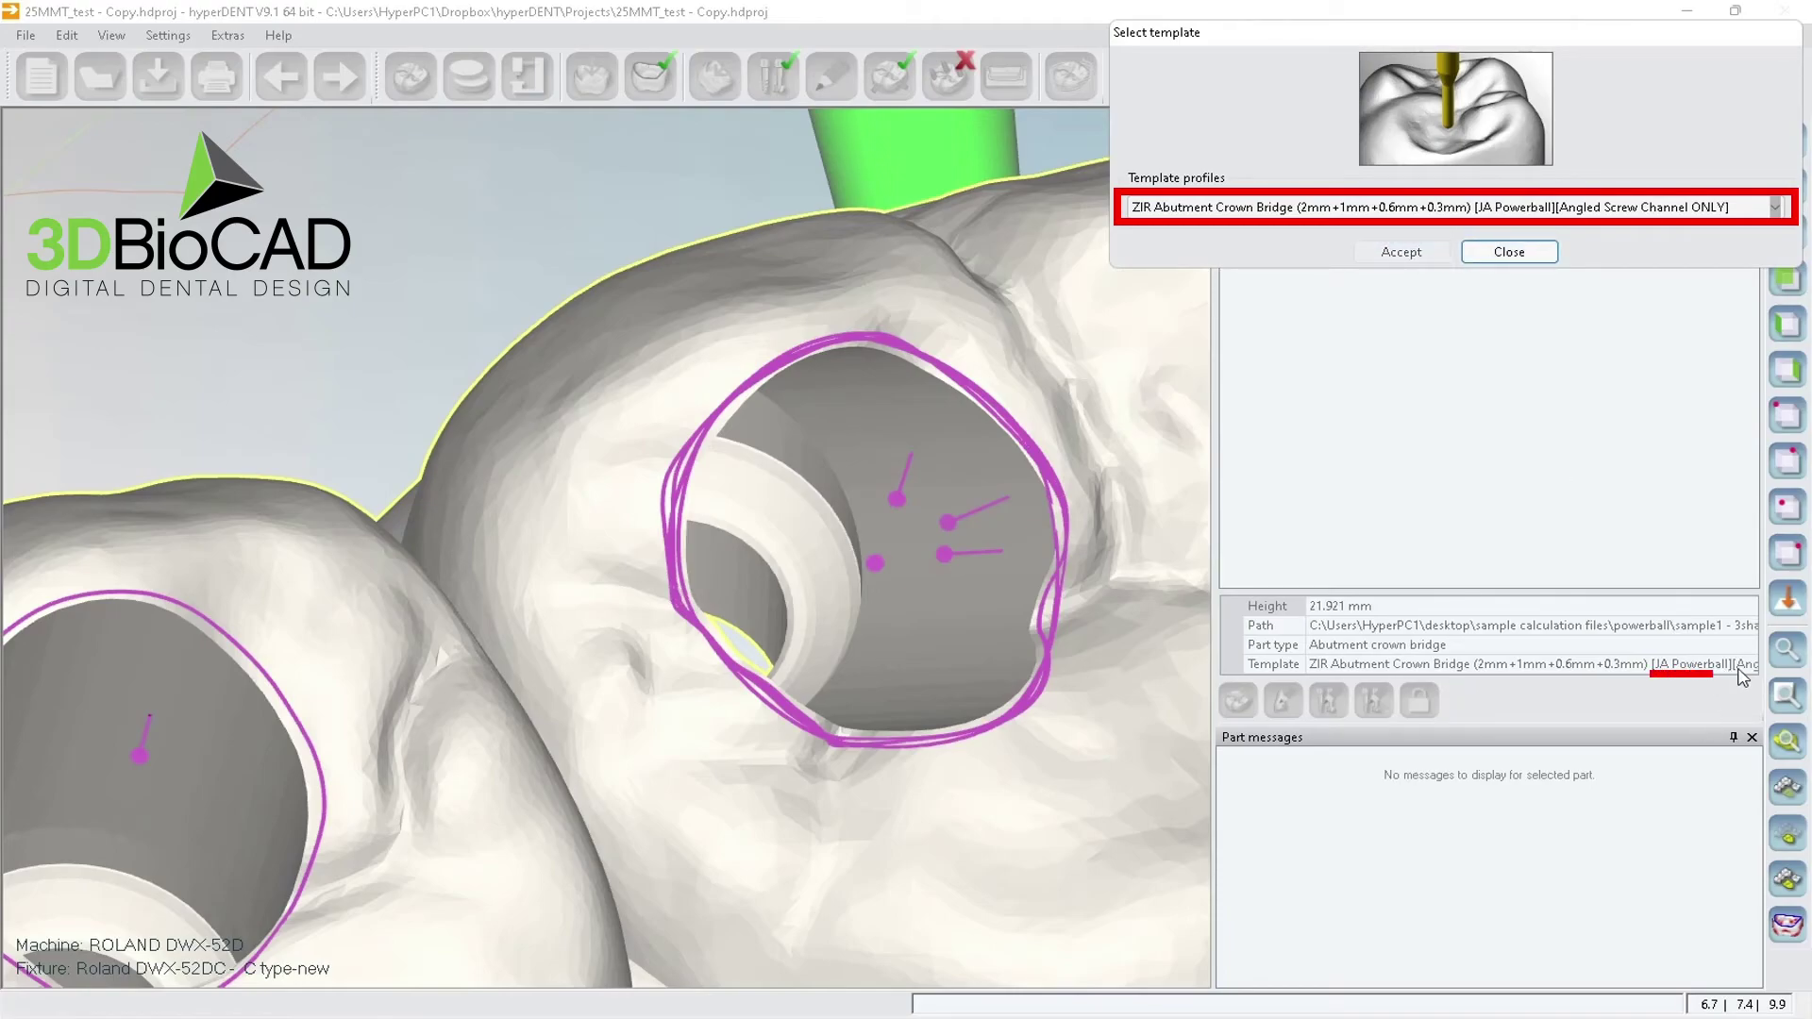
click(1518, 257)
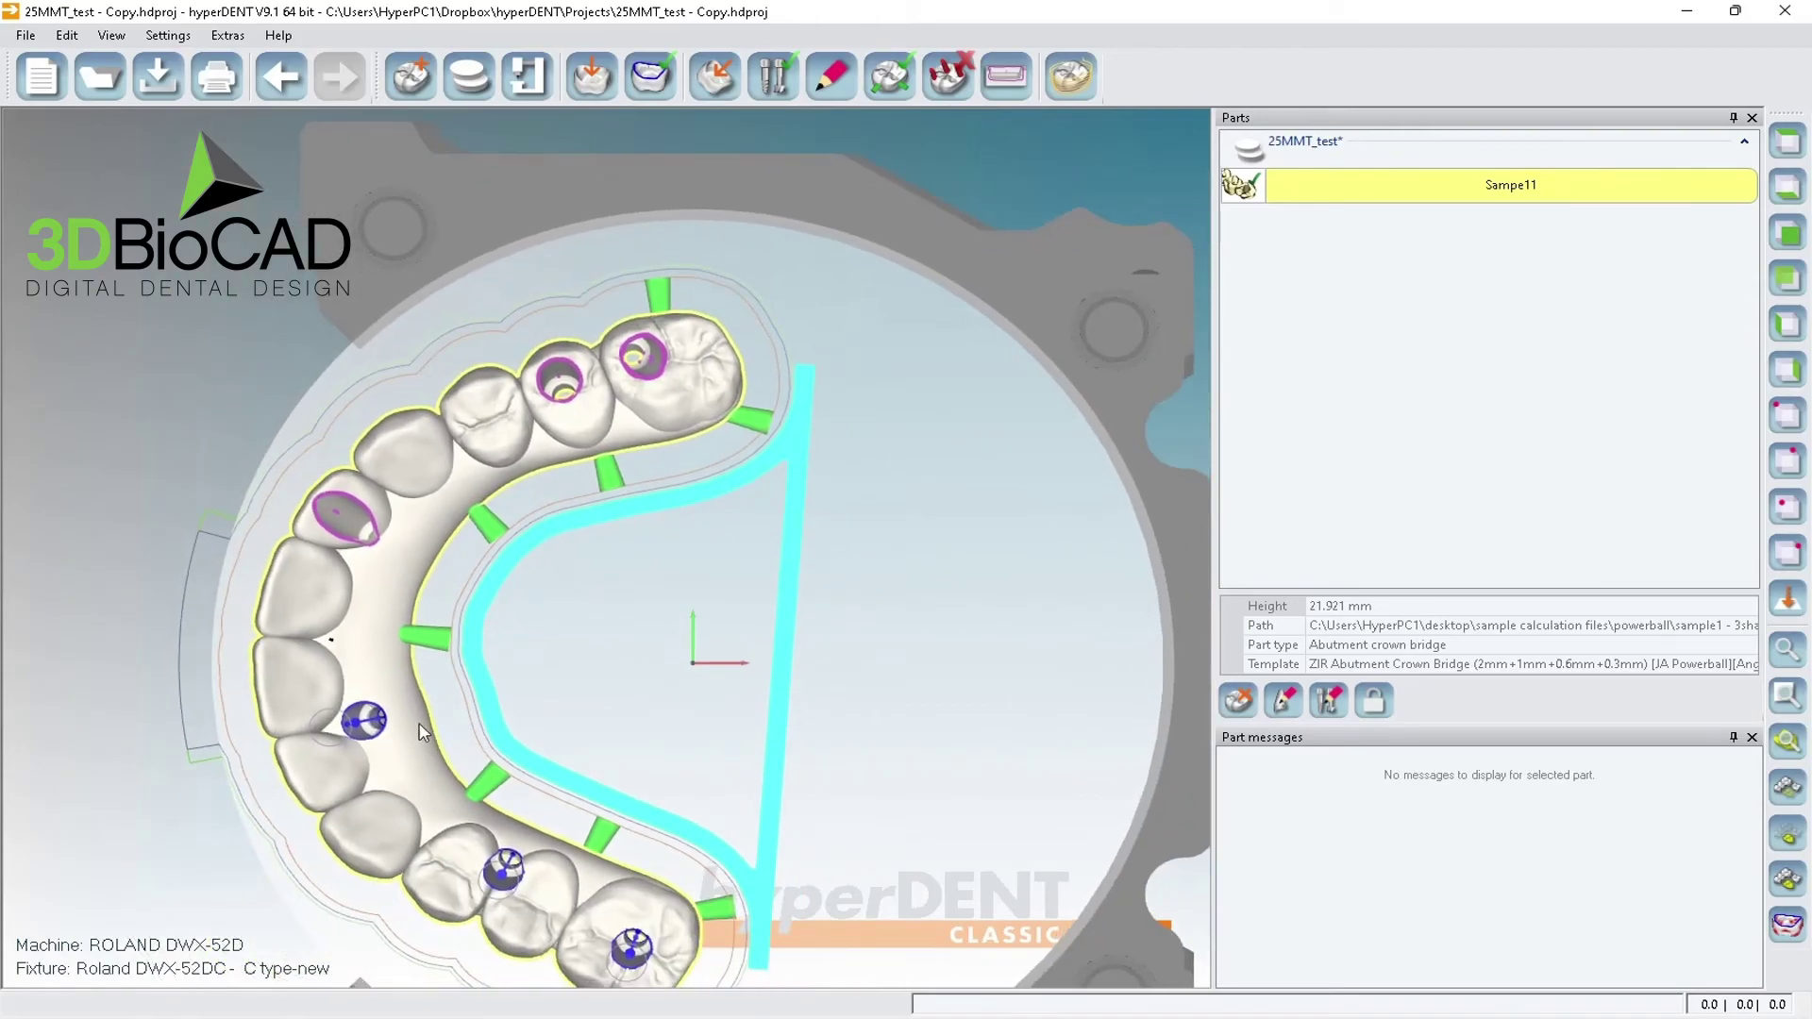
- Keep the bridge's current fixture position and calculate its toolpaths
double_click(381, 661)
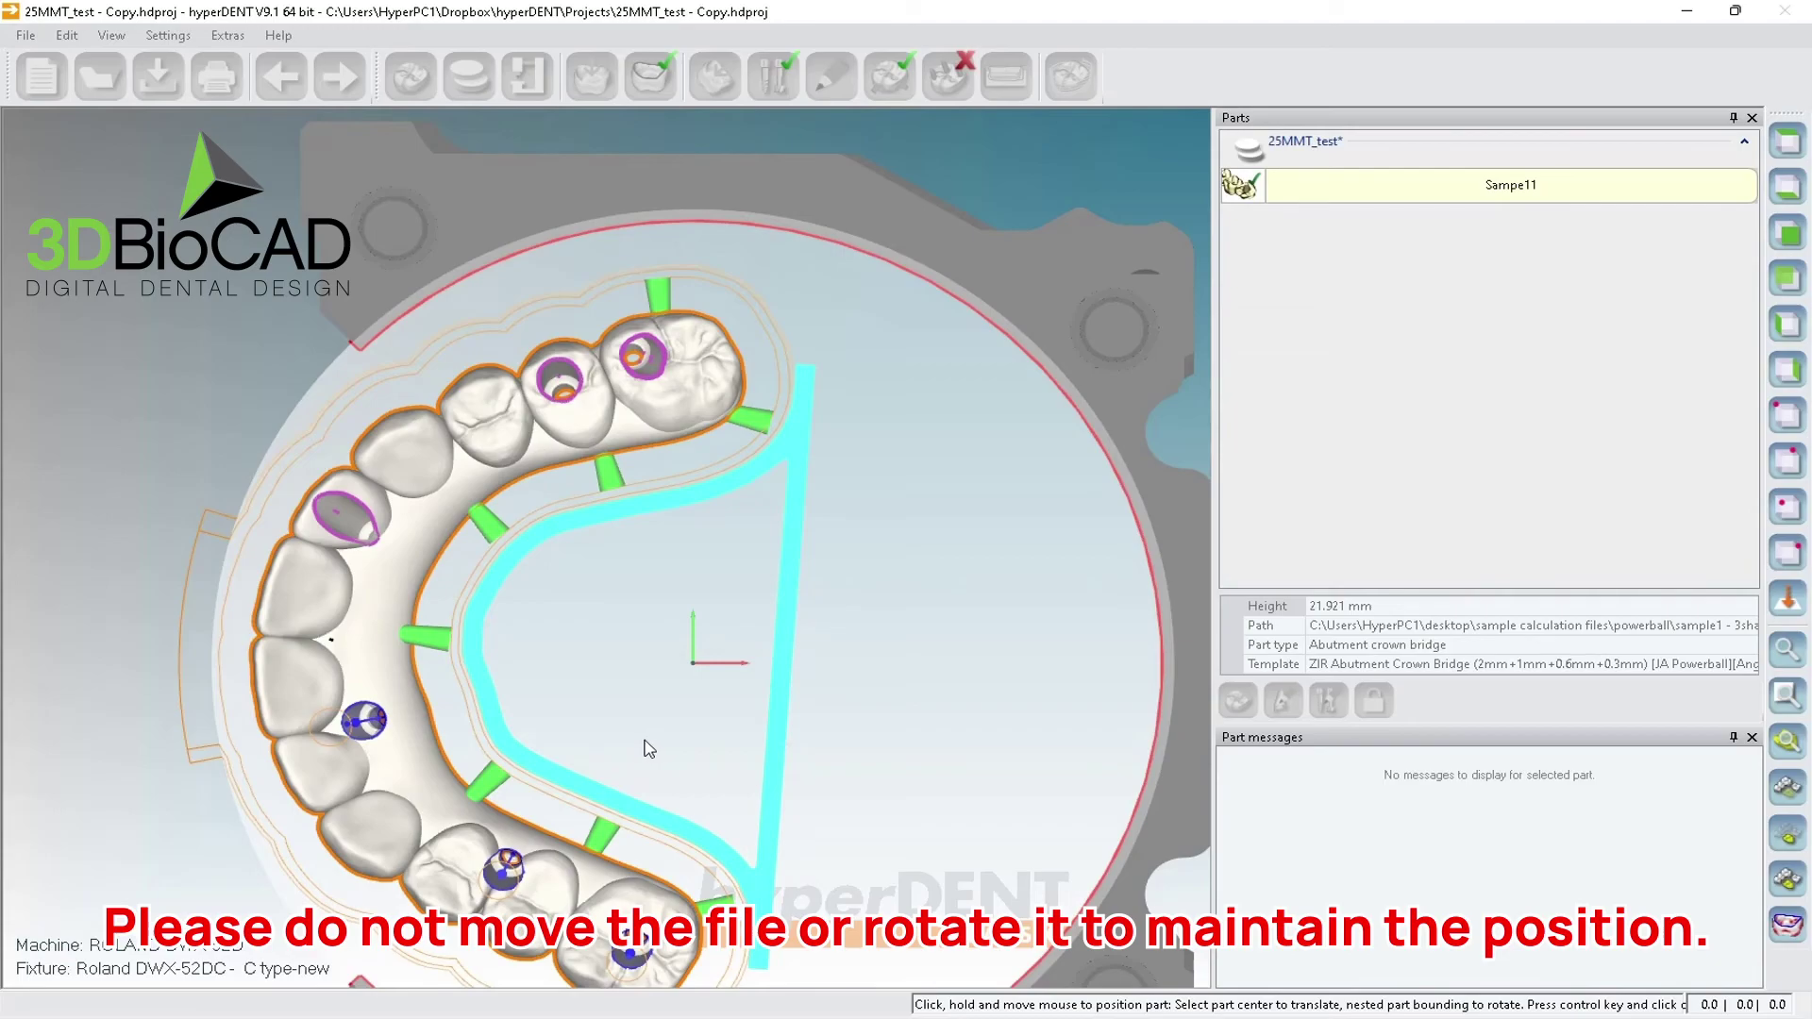
click(874, 655)
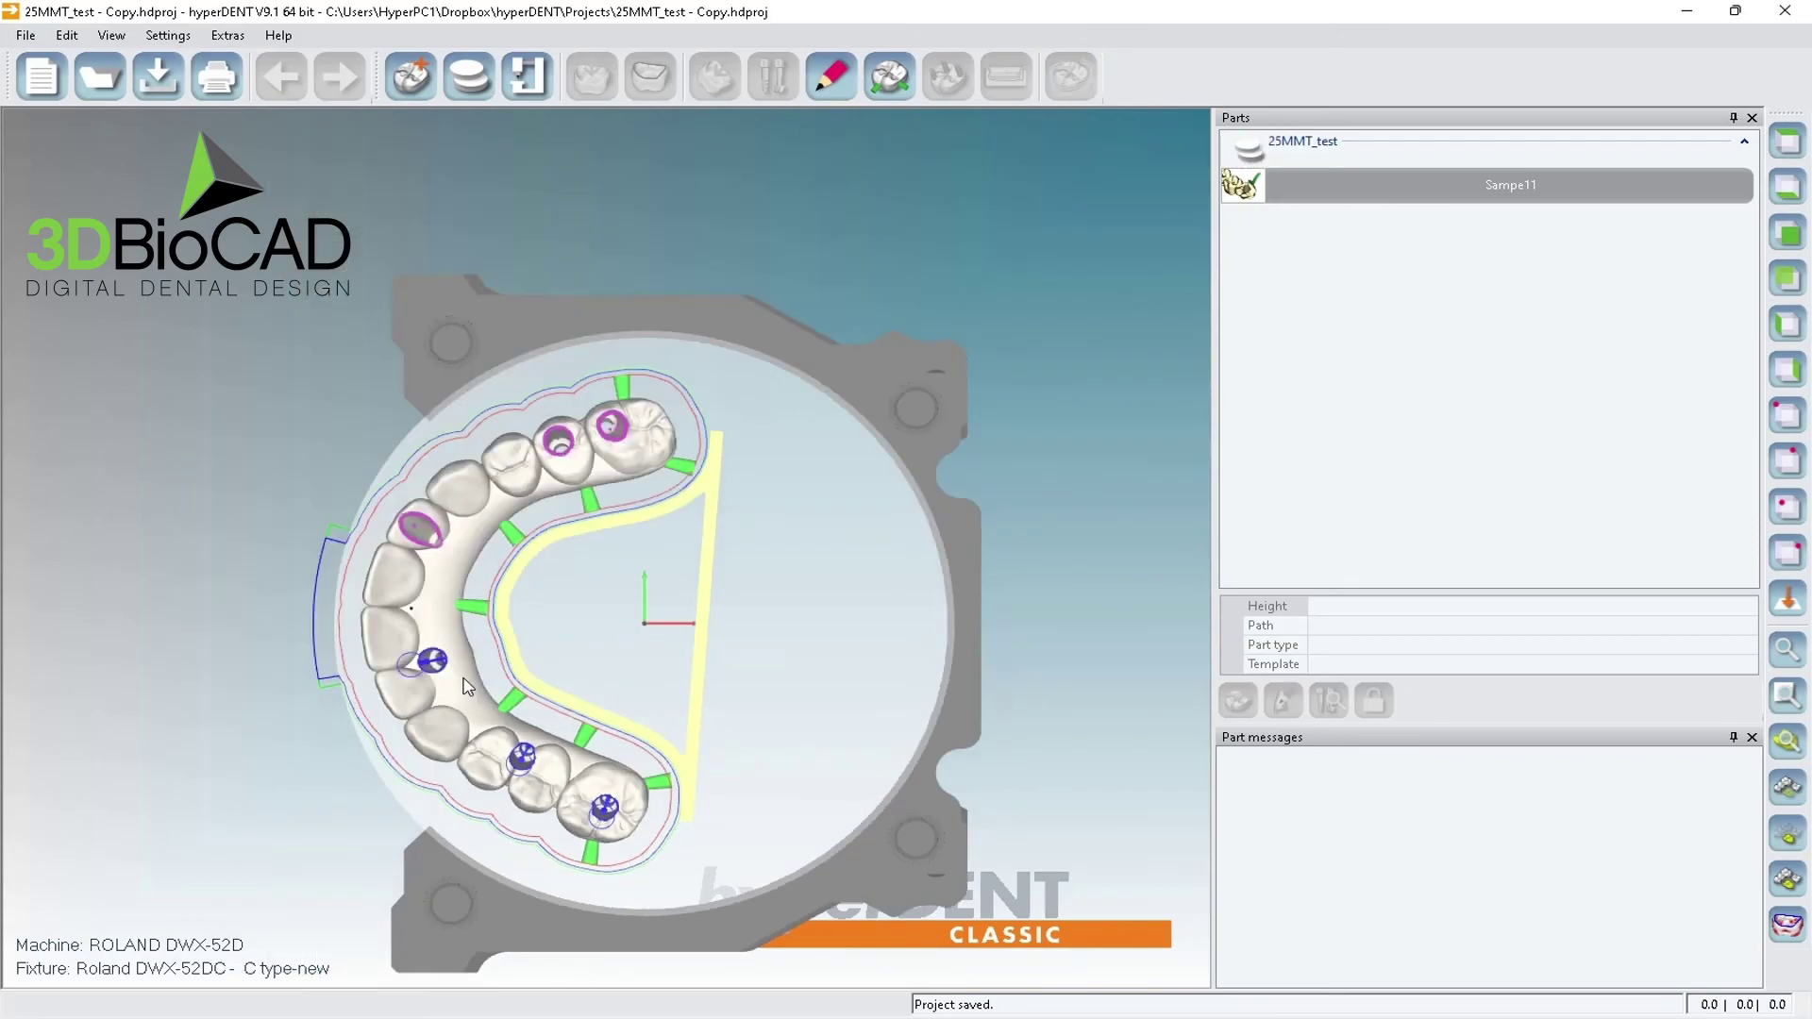
mouse_move(468, 686)
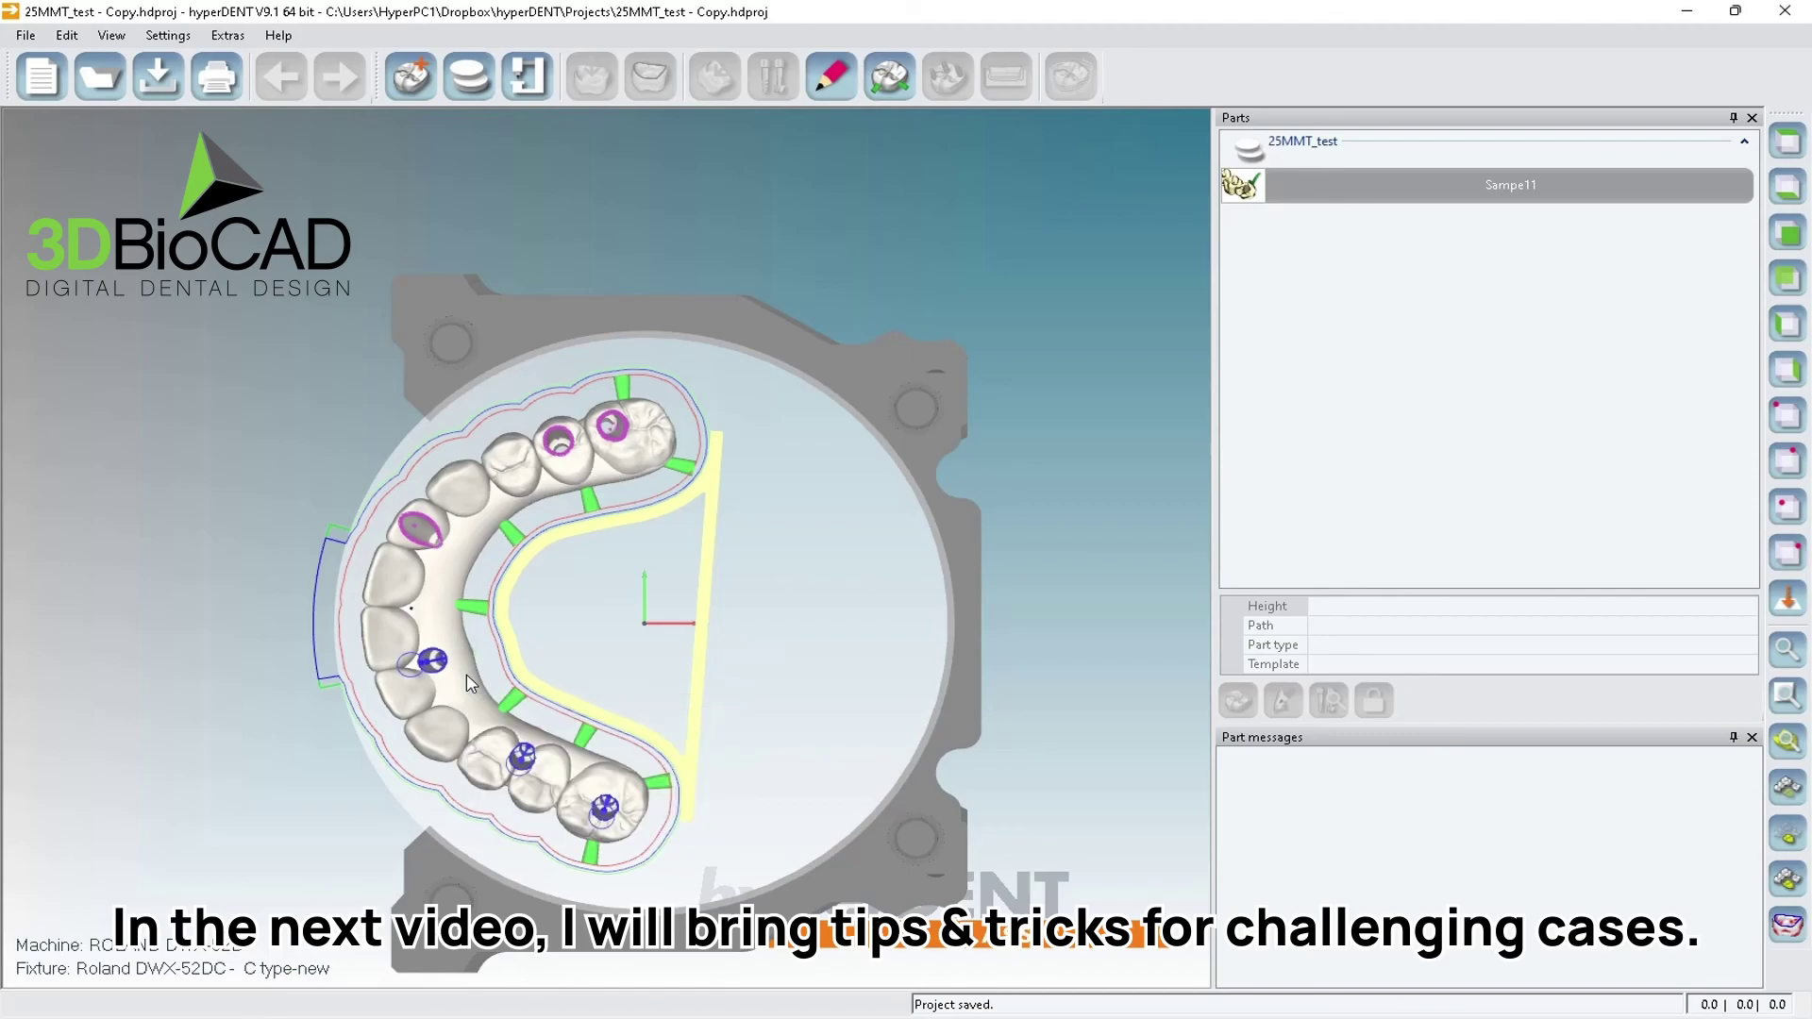
mouse_move(467, 684)
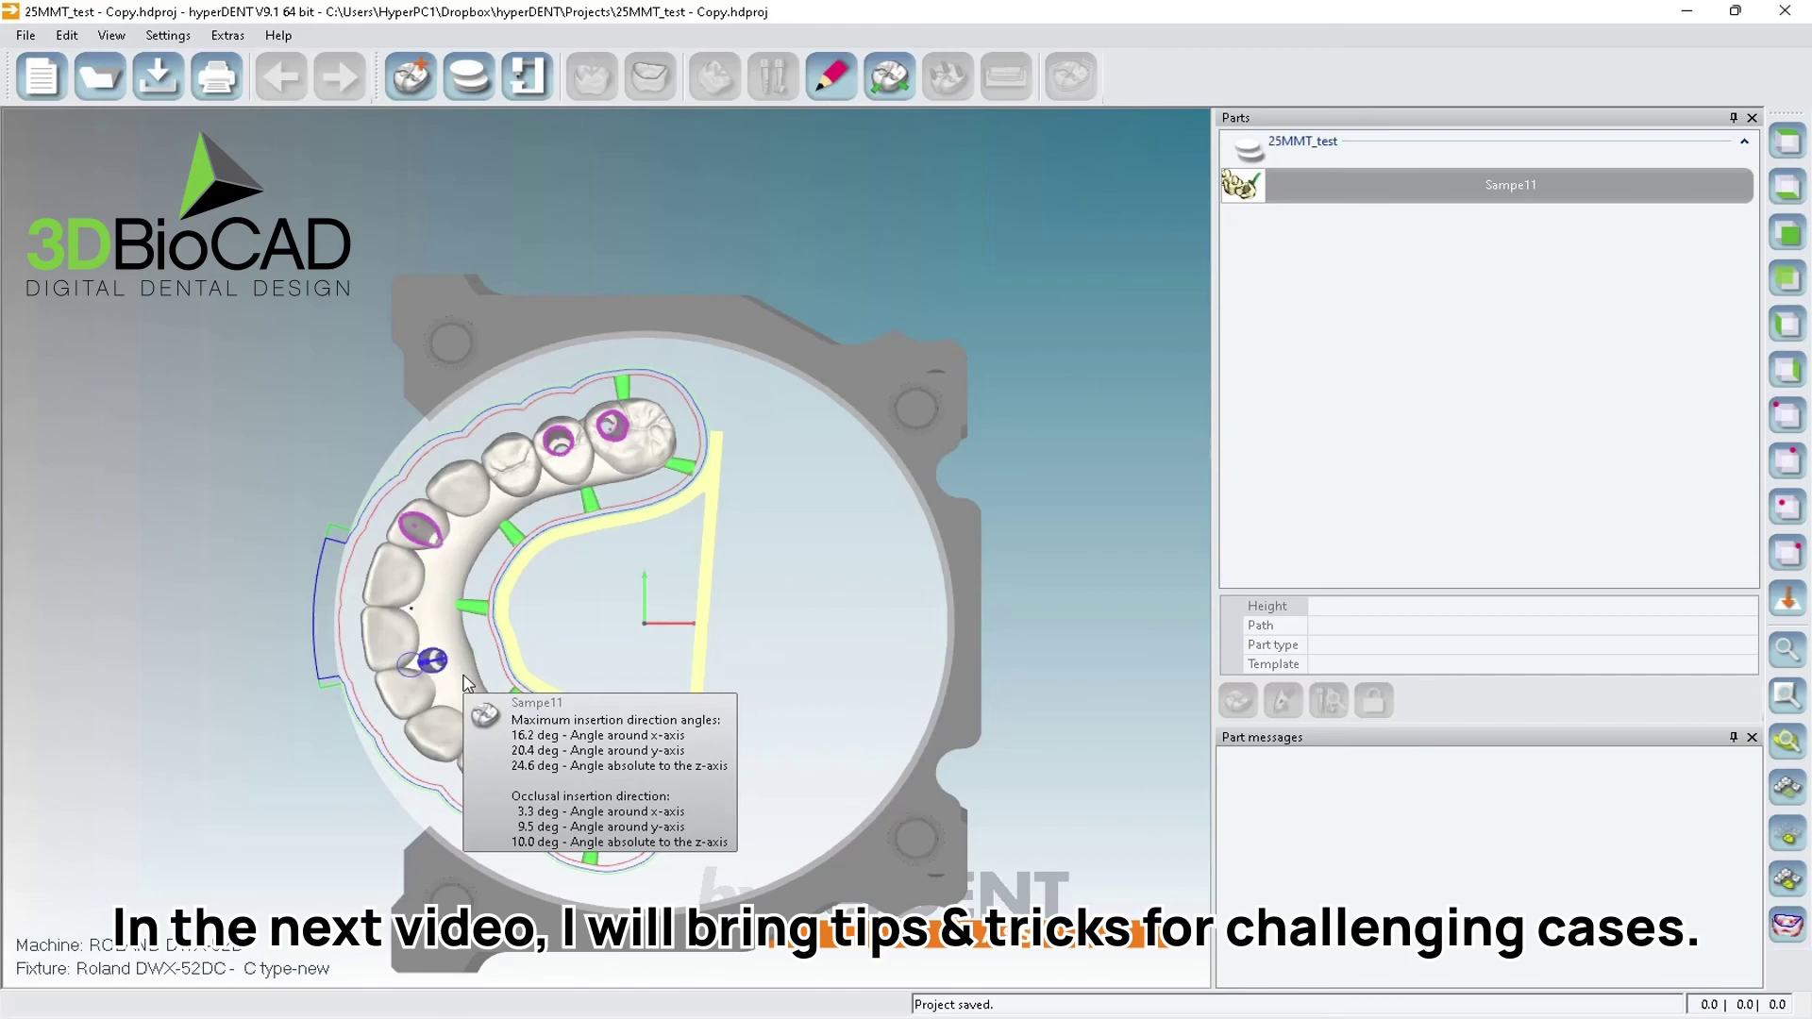